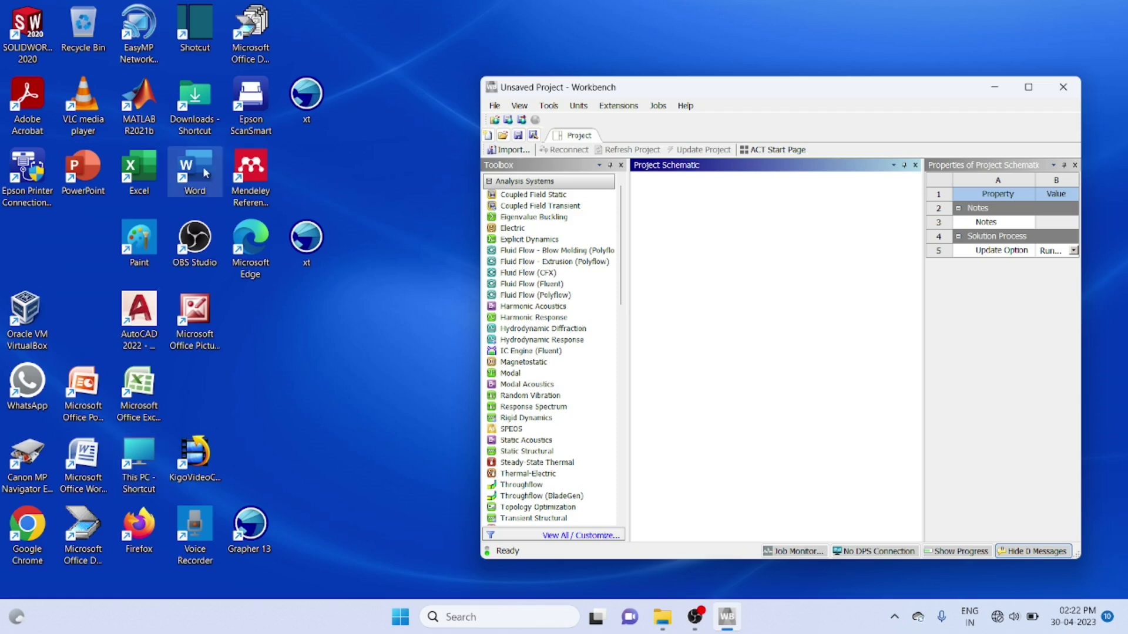
- Add a Mechanical APDL component system to the schematic and edit its Analysis in Mechanical APDL
left_click(621, 407)
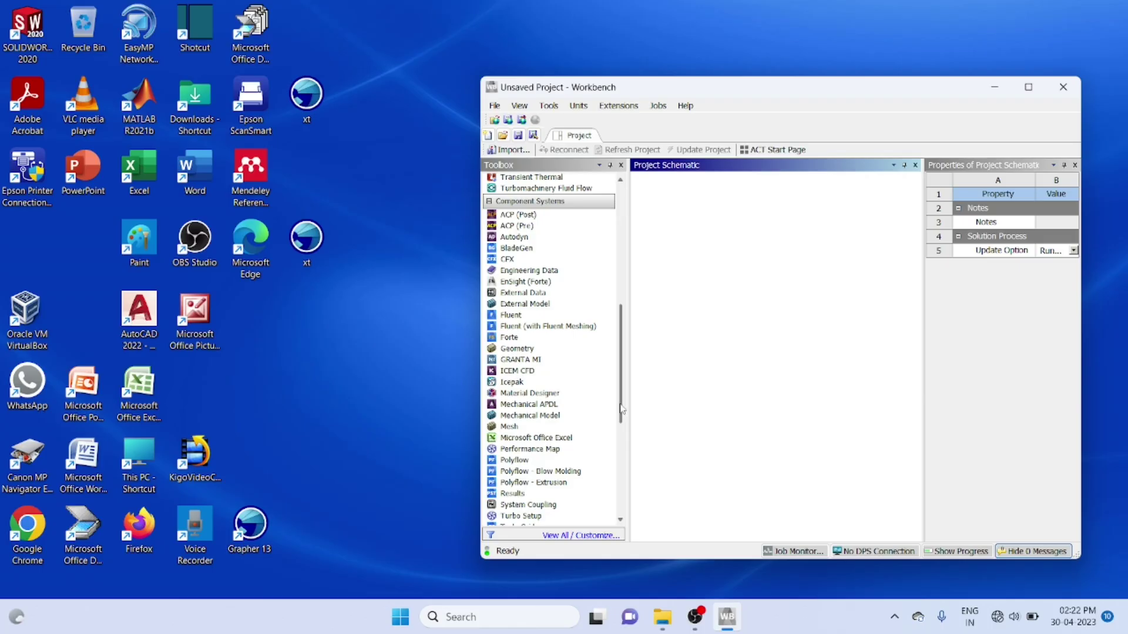
left_click(623, 476)
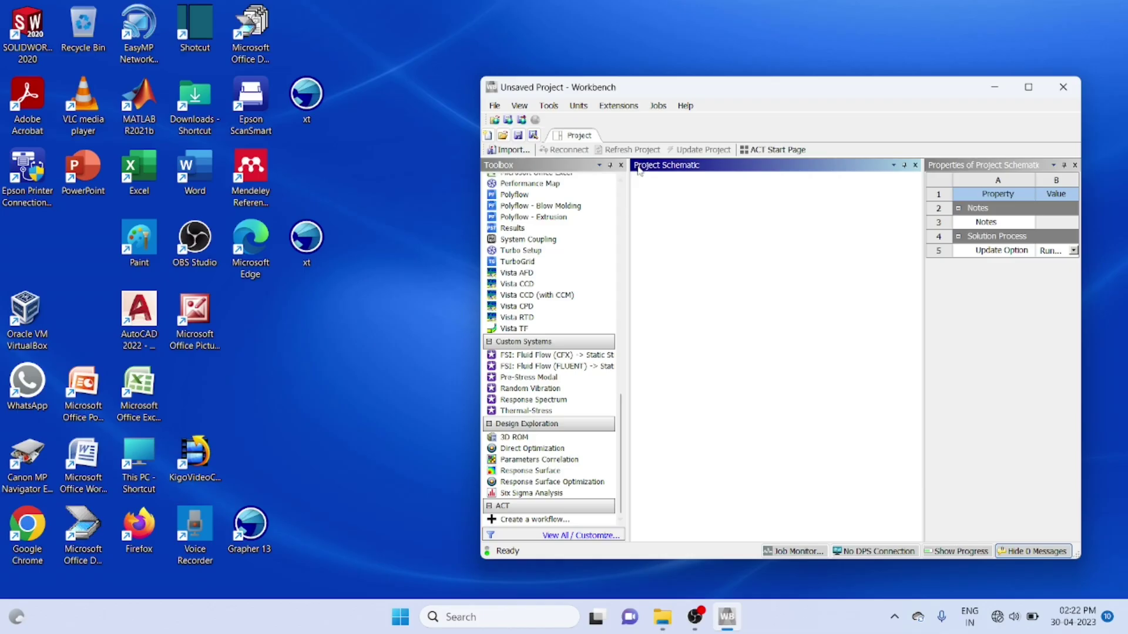
left_click(621, 180)
scroll(624, 185, "up", 6)
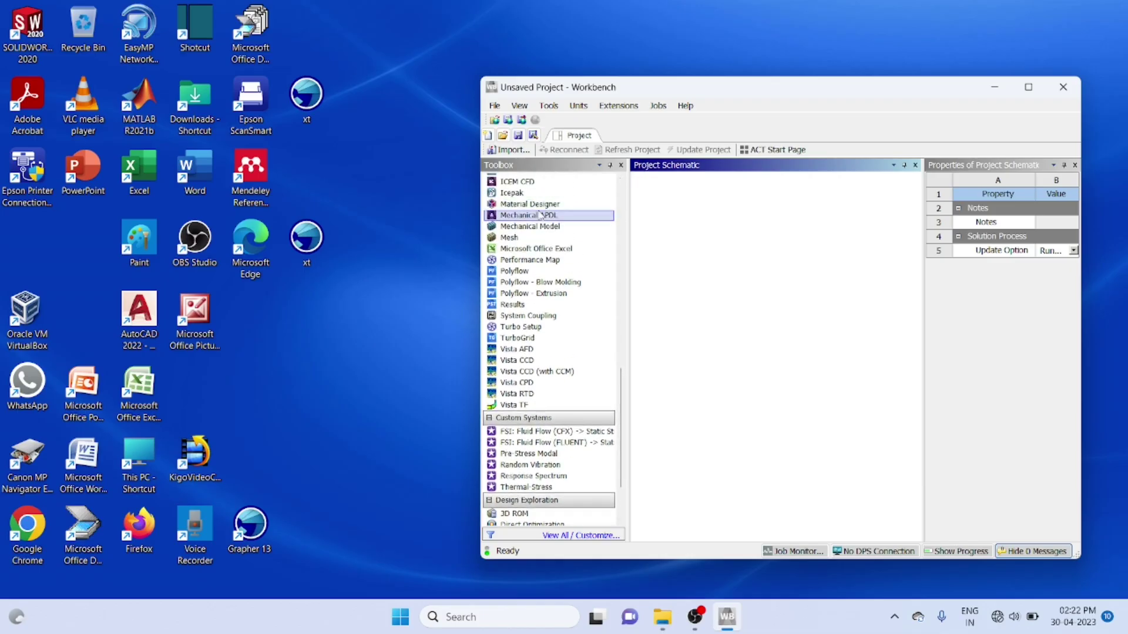
double_click(539, 215)
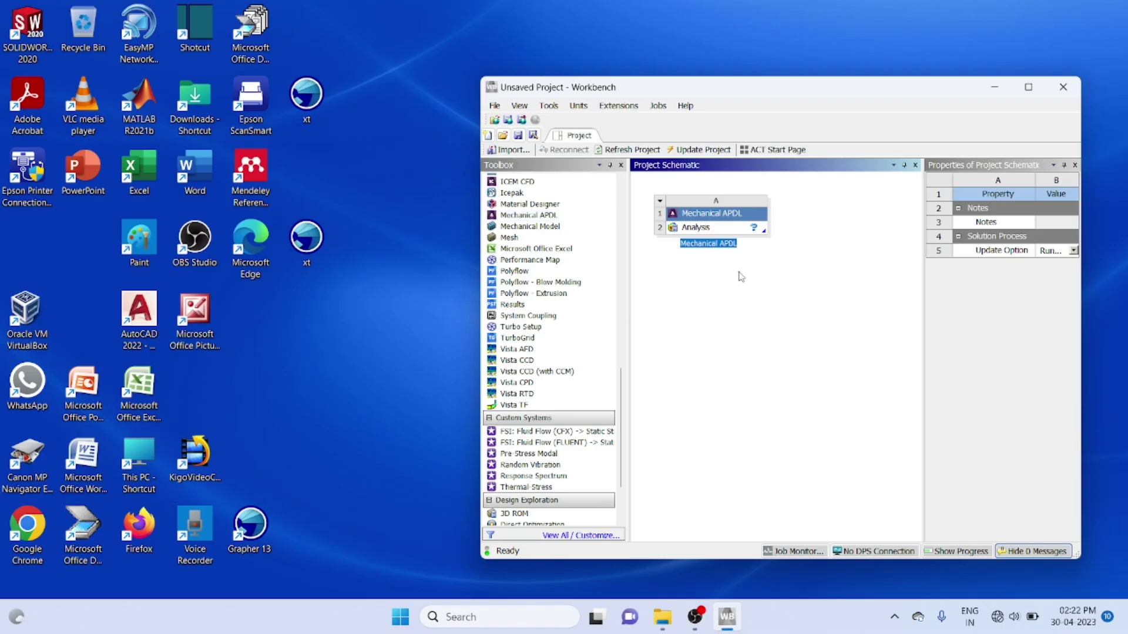
left_click(709, 229)
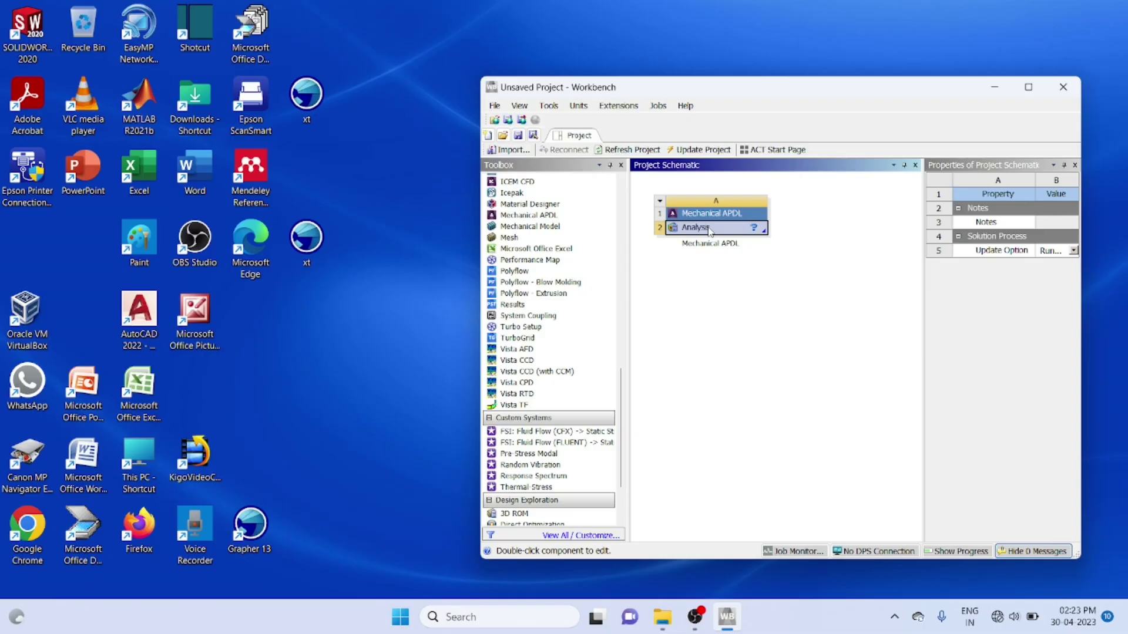
right_click(709, 230)
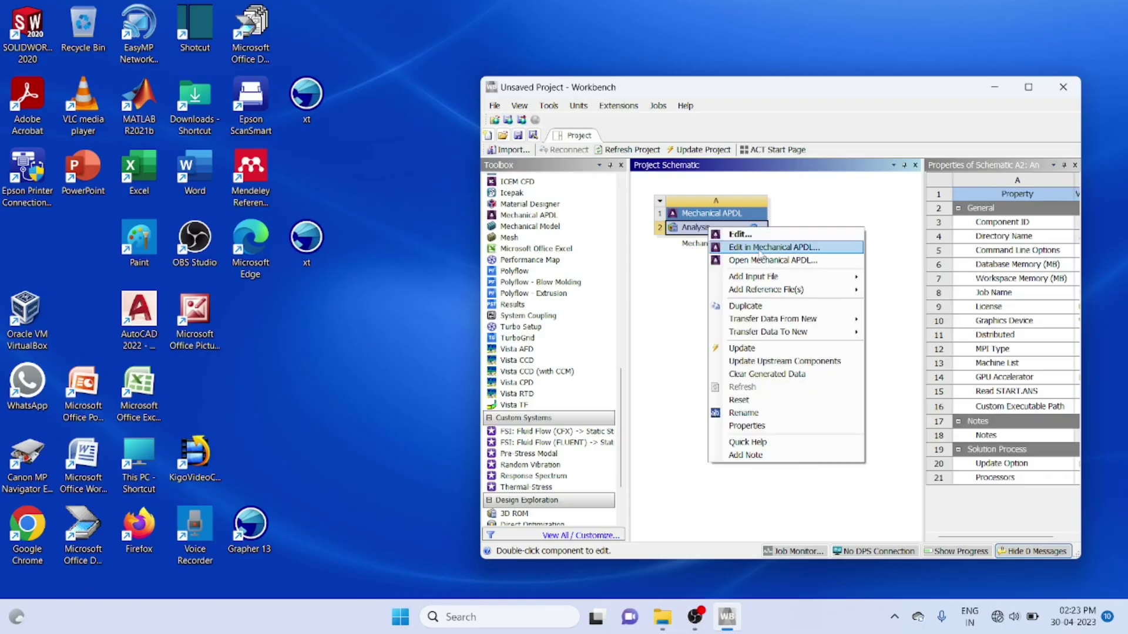
left_click(761, 248)
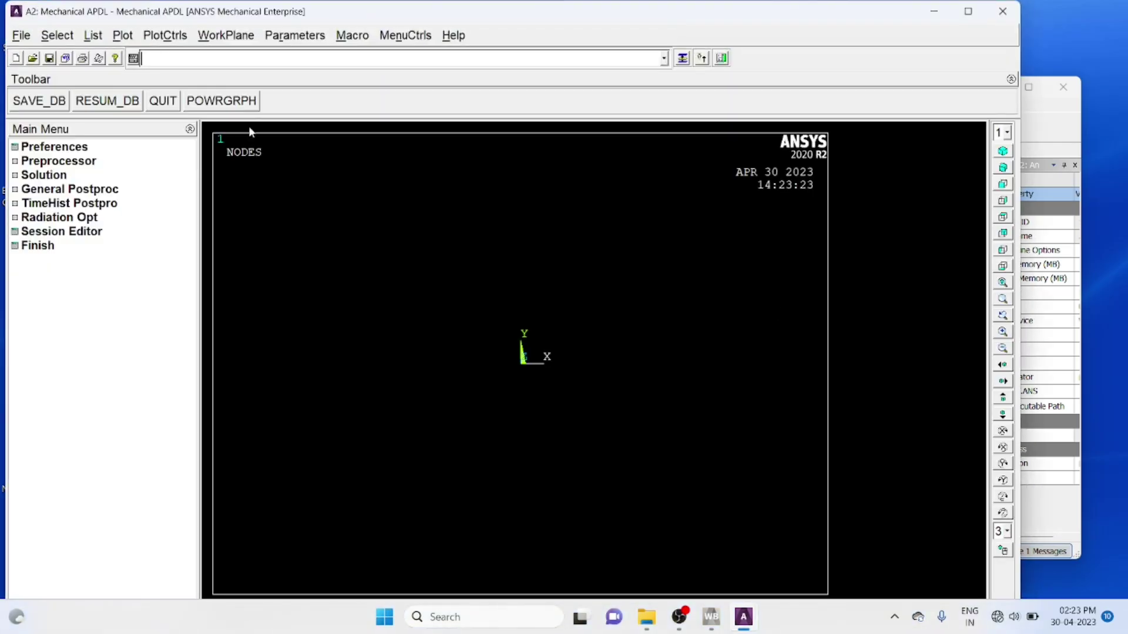
- Set the GUI filtering preferences to the Thermal discipline only
left_click(51, 154)
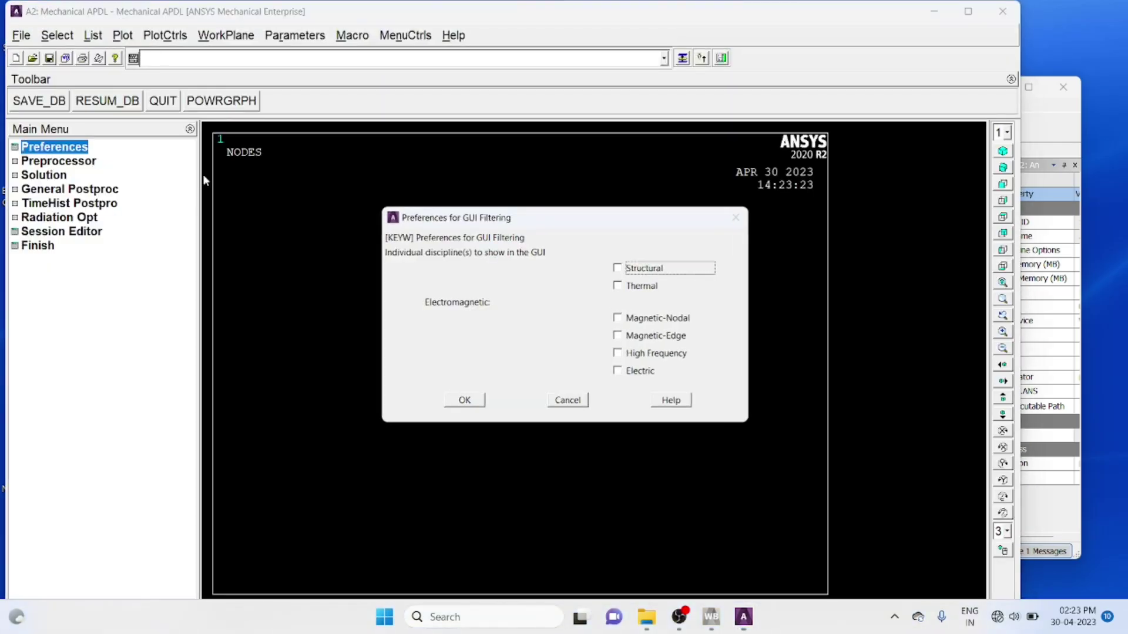
left_click(617, 285)
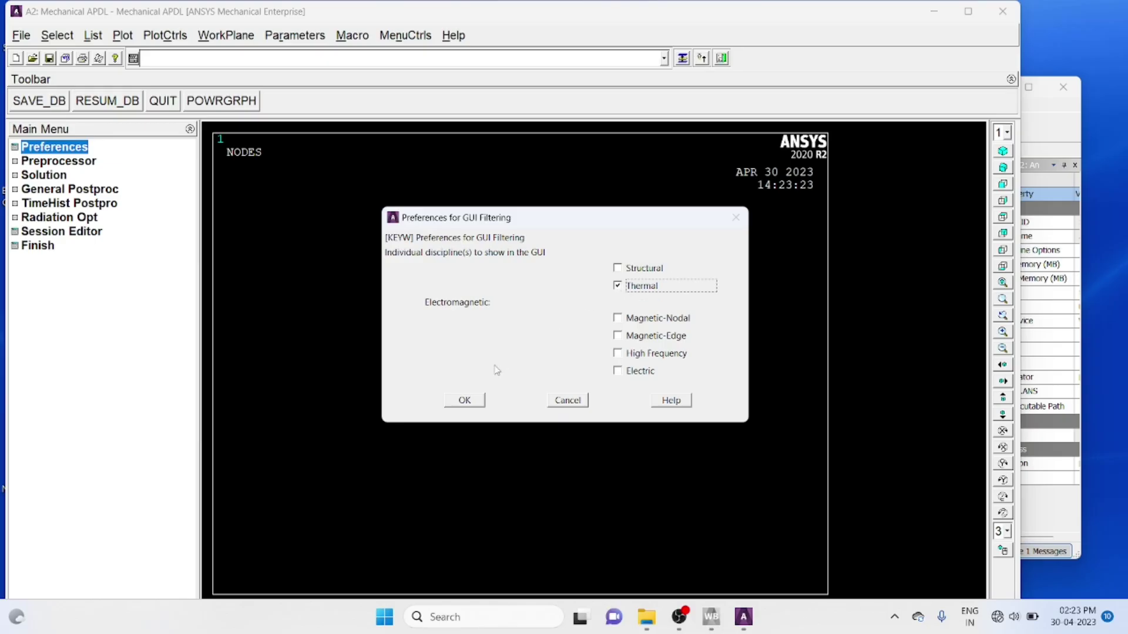
left_click(465, 401)
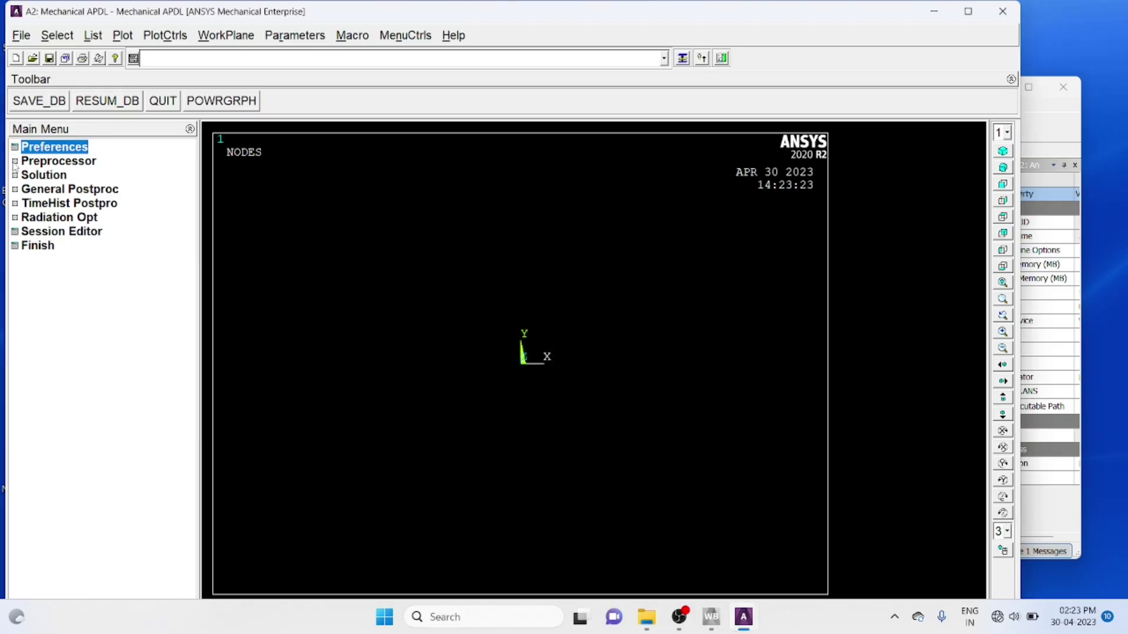
left_click(15, 163)
- Add element type 1 as the Solid thermal Tet 10node 87 (SOLID87) element
left_click(53, 176)
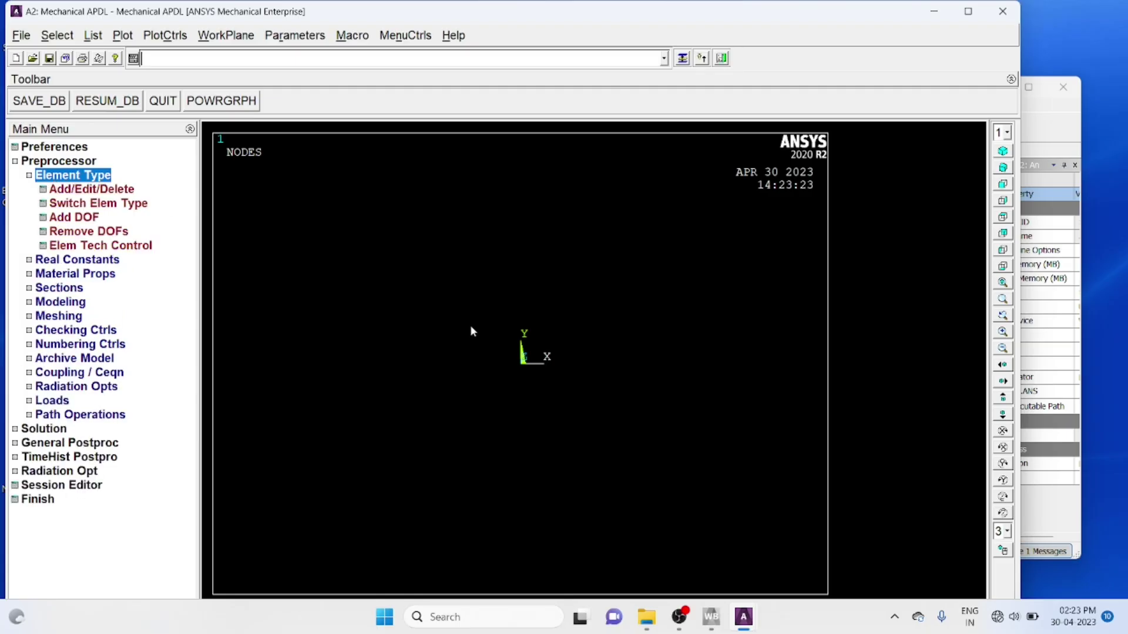
left_click(108, 189)
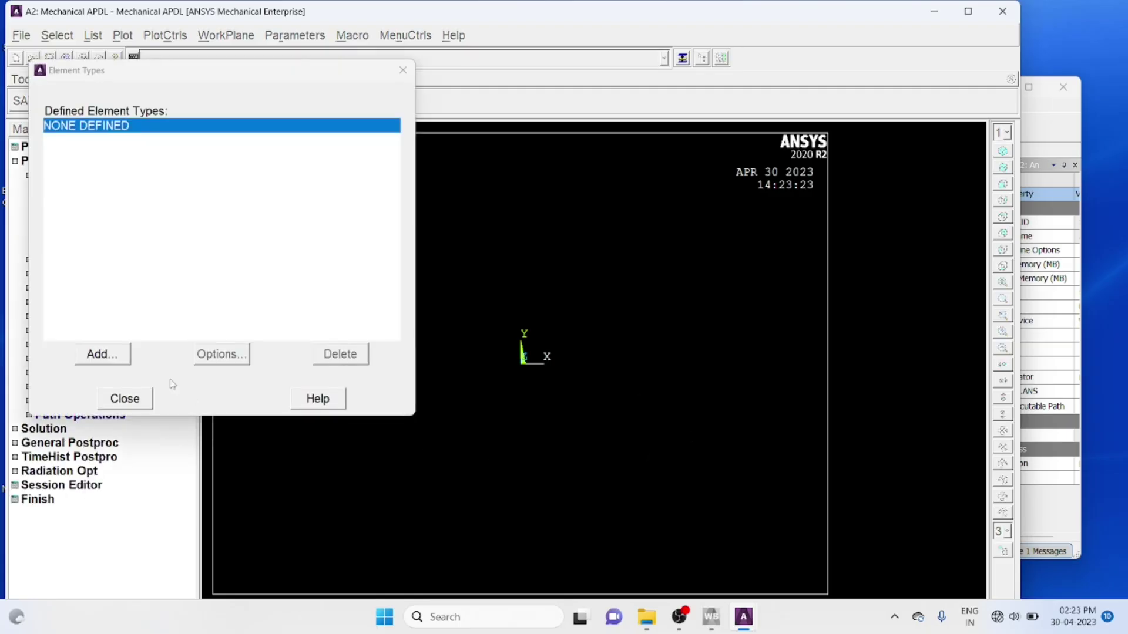
left_click(114, 354)
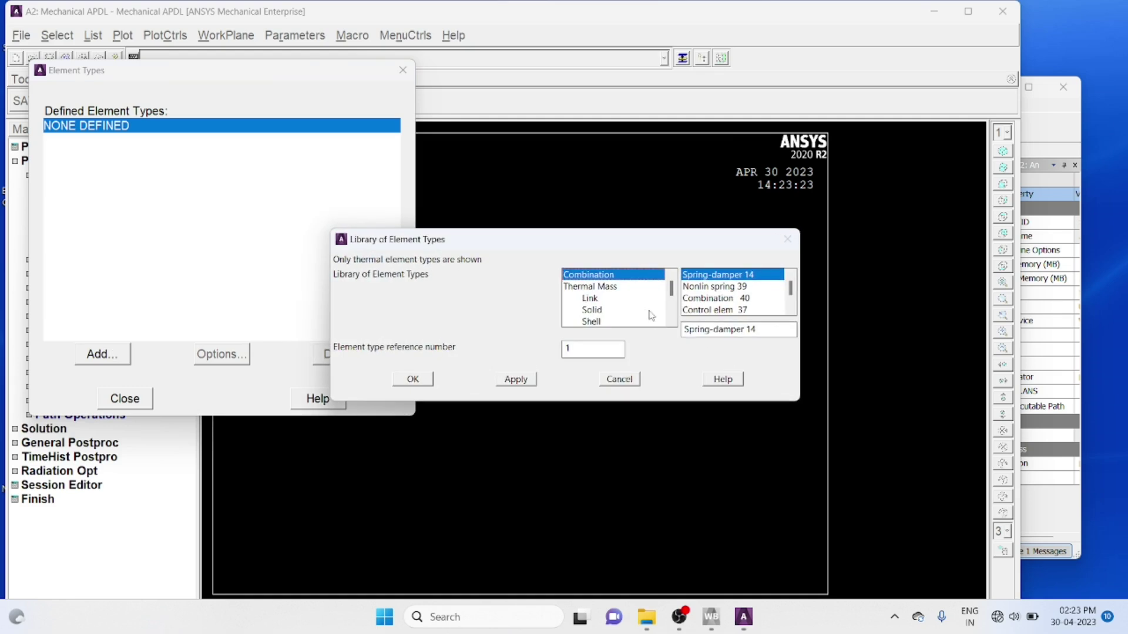
left_click(671, 321)
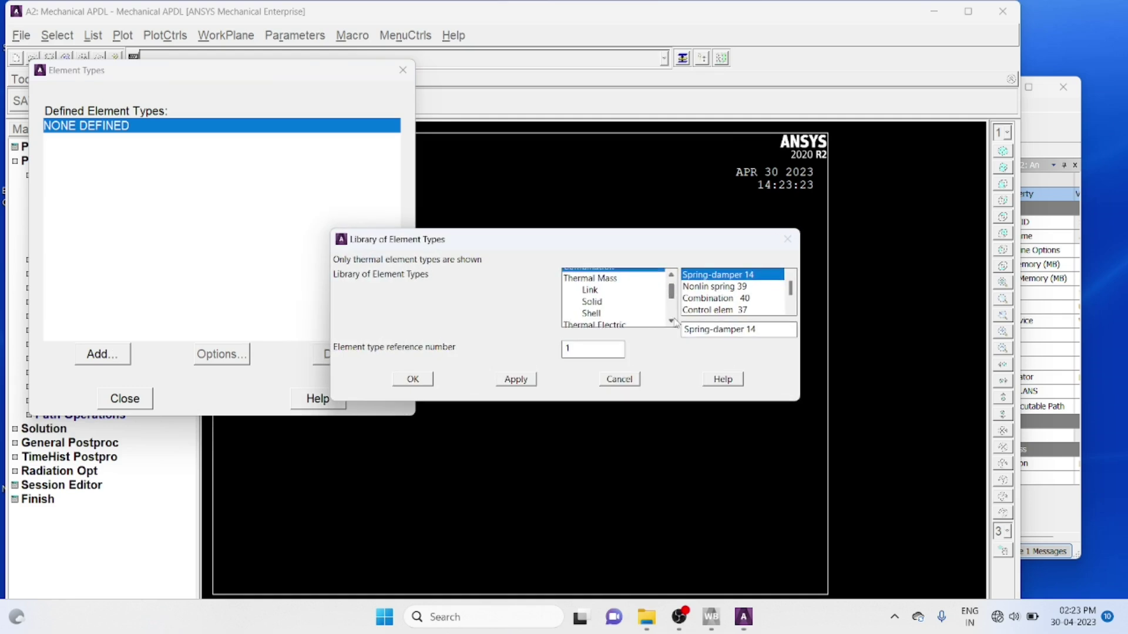
left_click(670, 321)
left_click(671, 321)
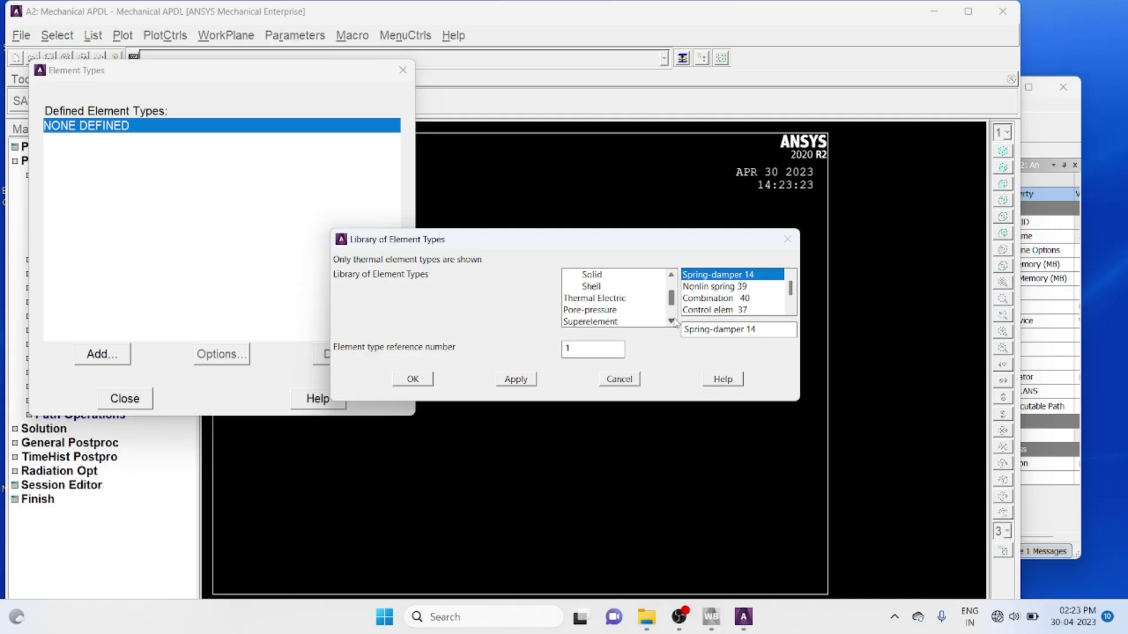
left_click(601, 275)
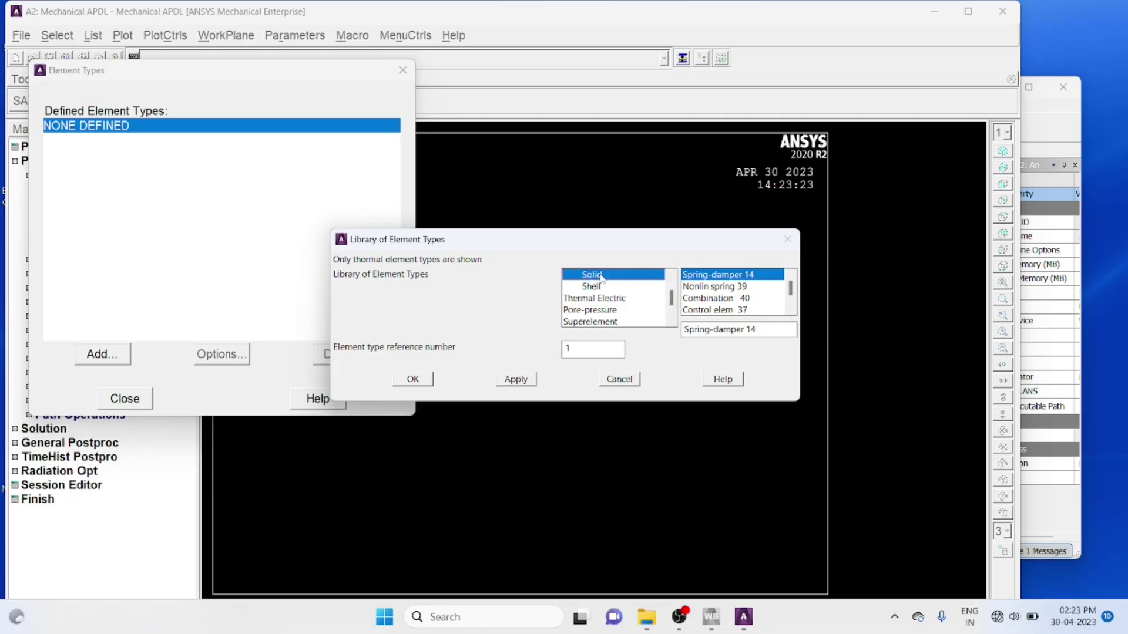
left_click(791, 311)
scroll(790, 311, "down", 5)
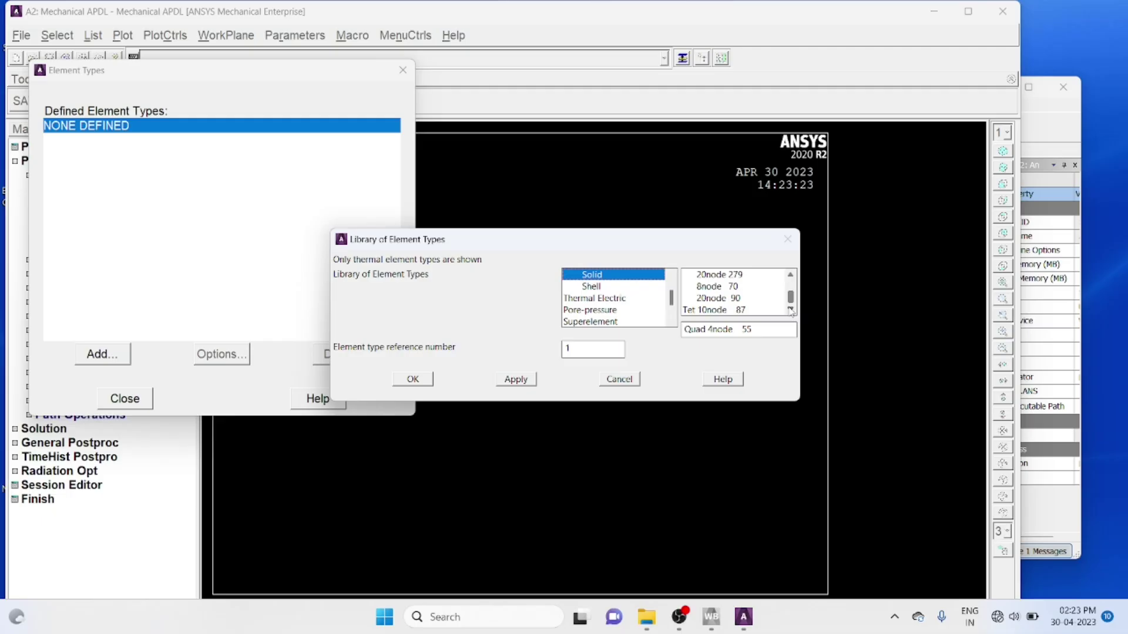
left_click(717, 310)
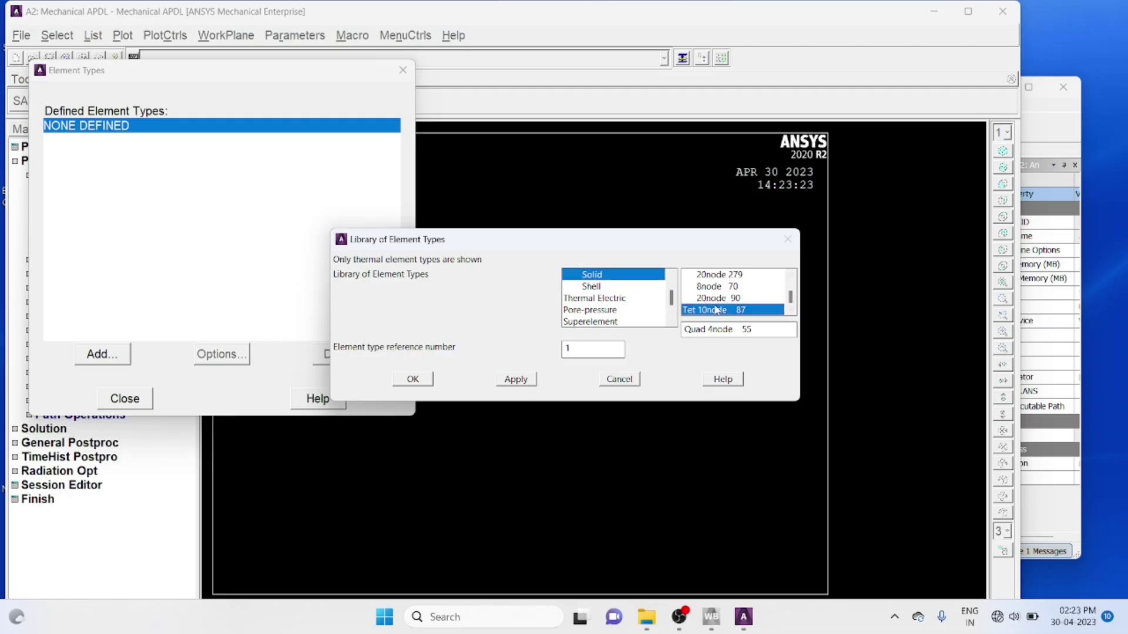
left_click(414, 380)
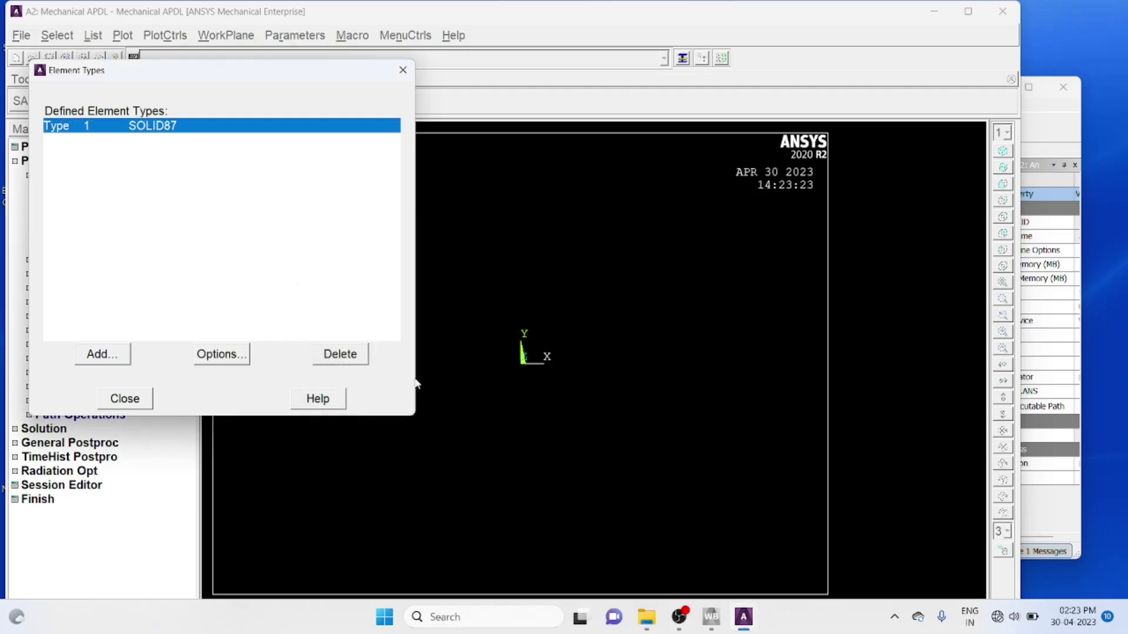
left_click(125, 400)
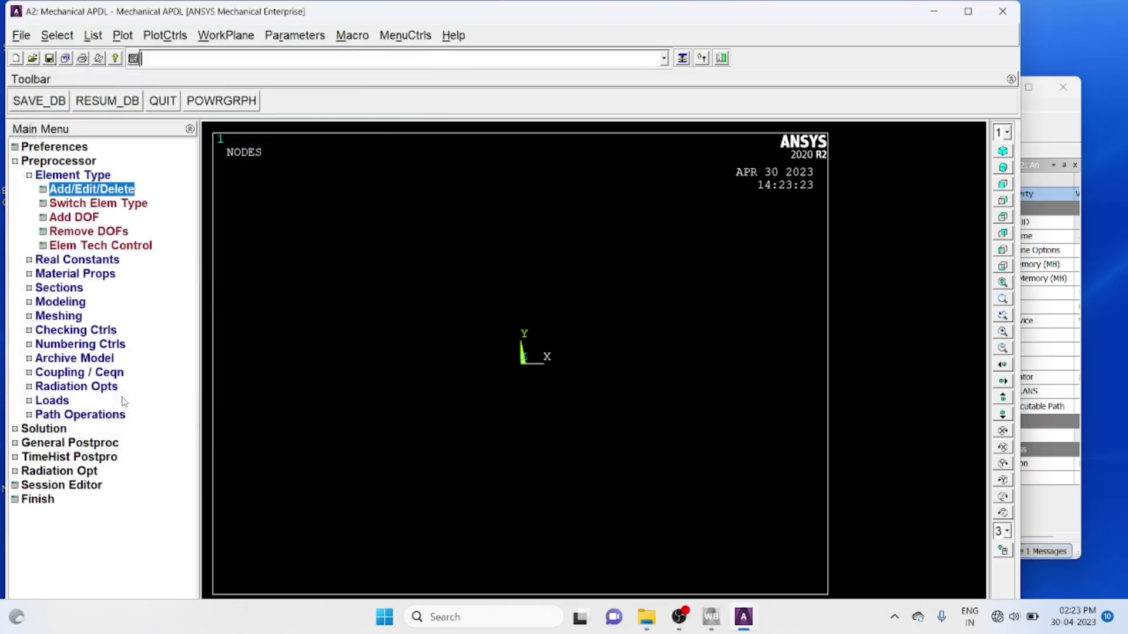
- Give material 1 an isotropic thermal conductivity of 398
left_click(28, 175)
left_click(28, 203)
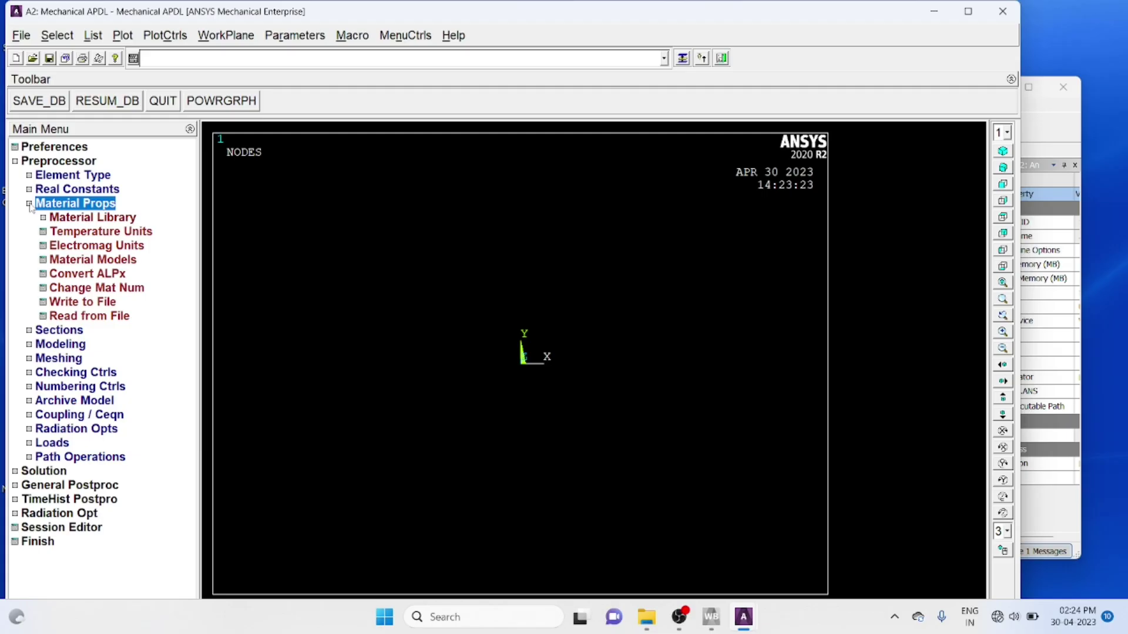
left_click(71, 262)
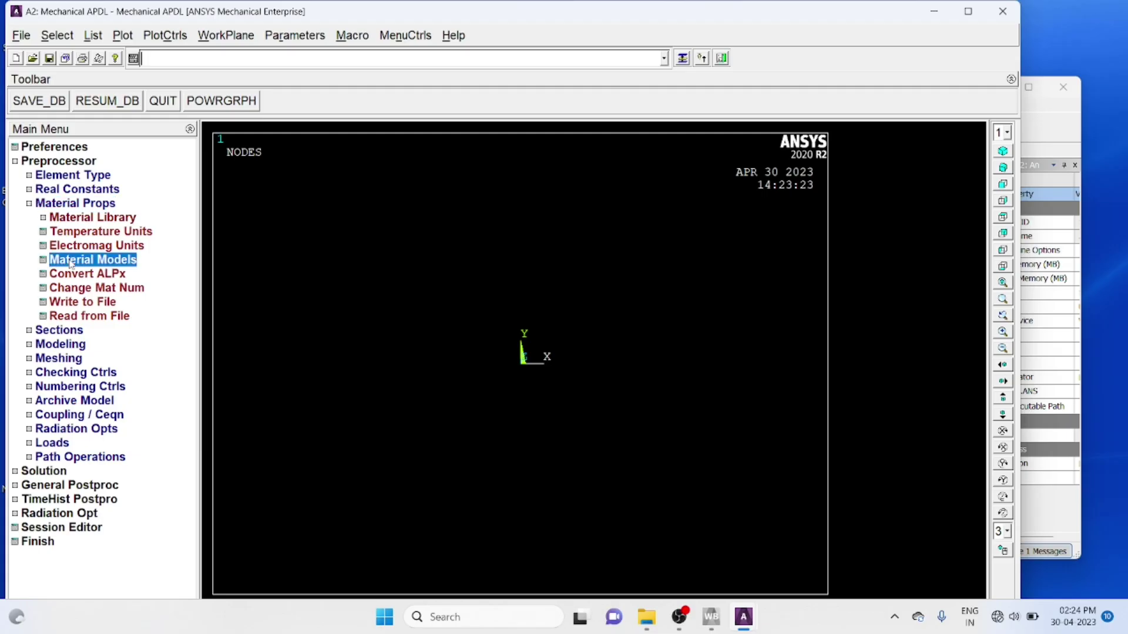
double_click(590, 303)
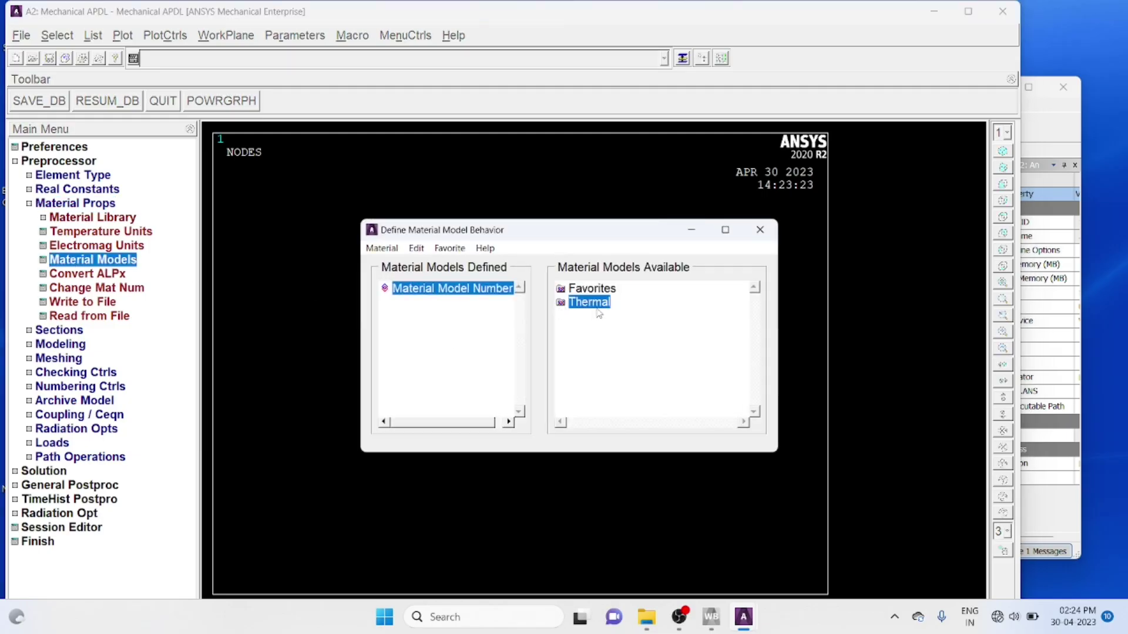
double_click(647, 316)
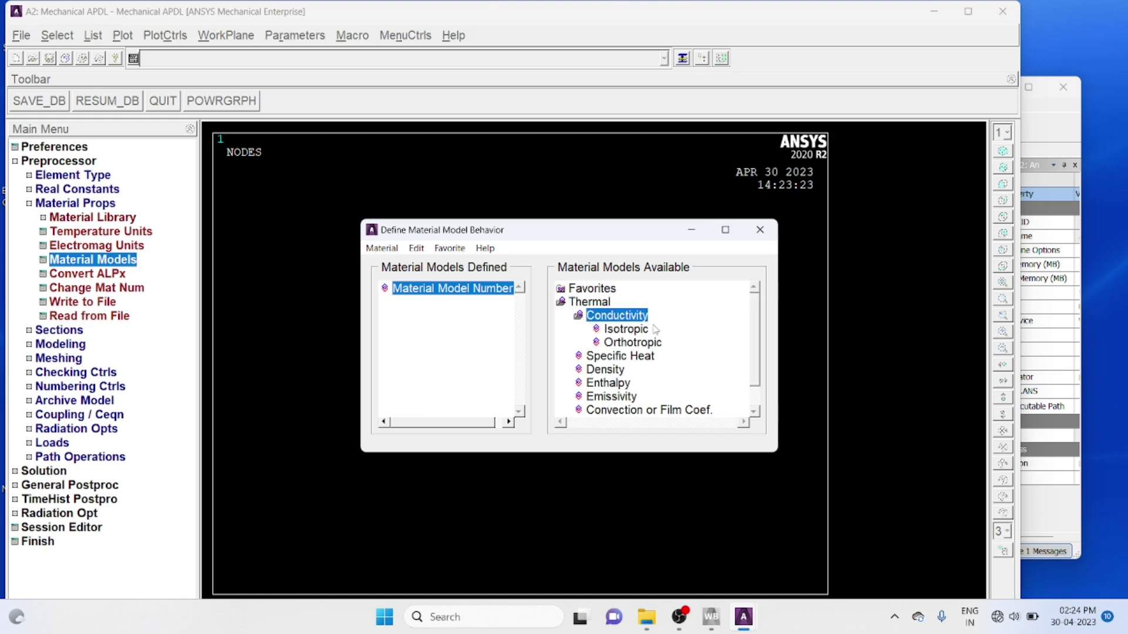
double_click(639, 332)
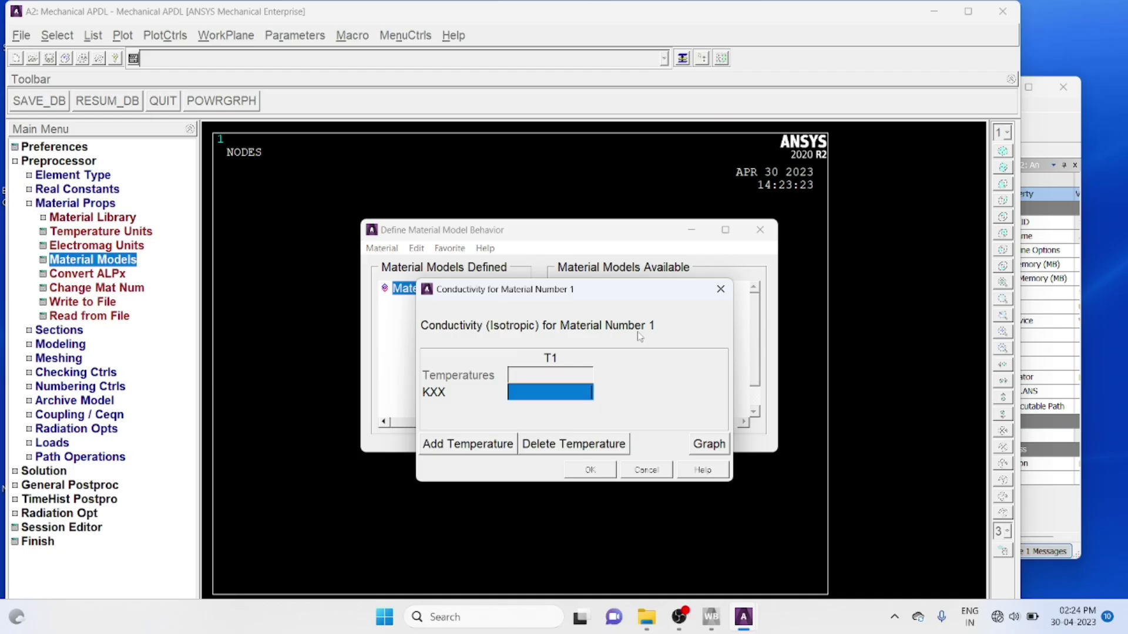
type("398")
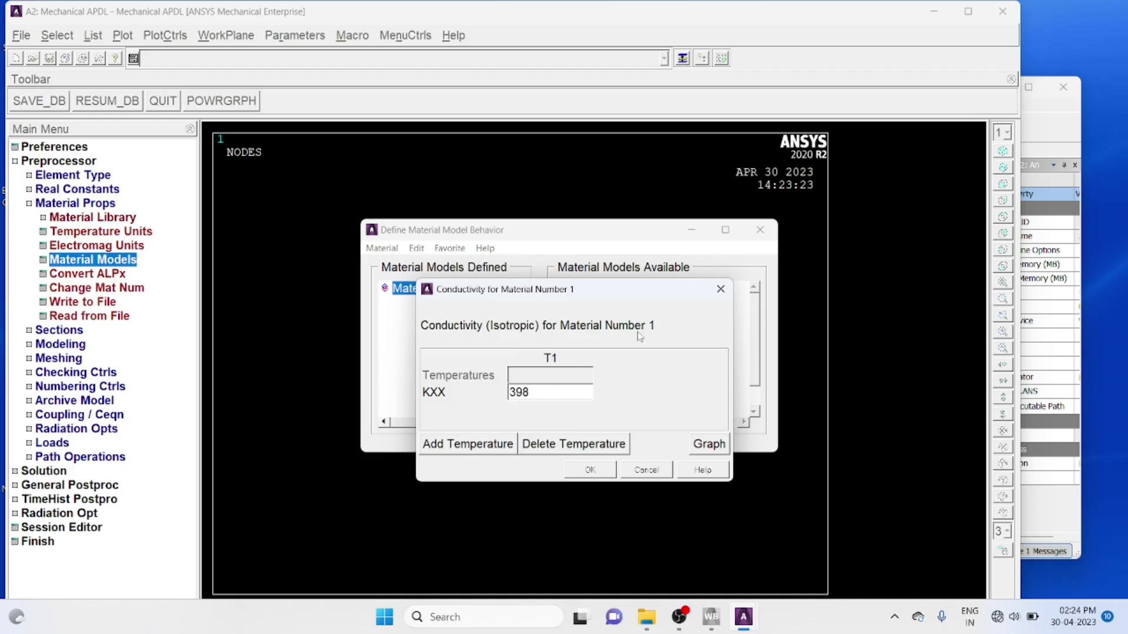
left_click(590, 470)
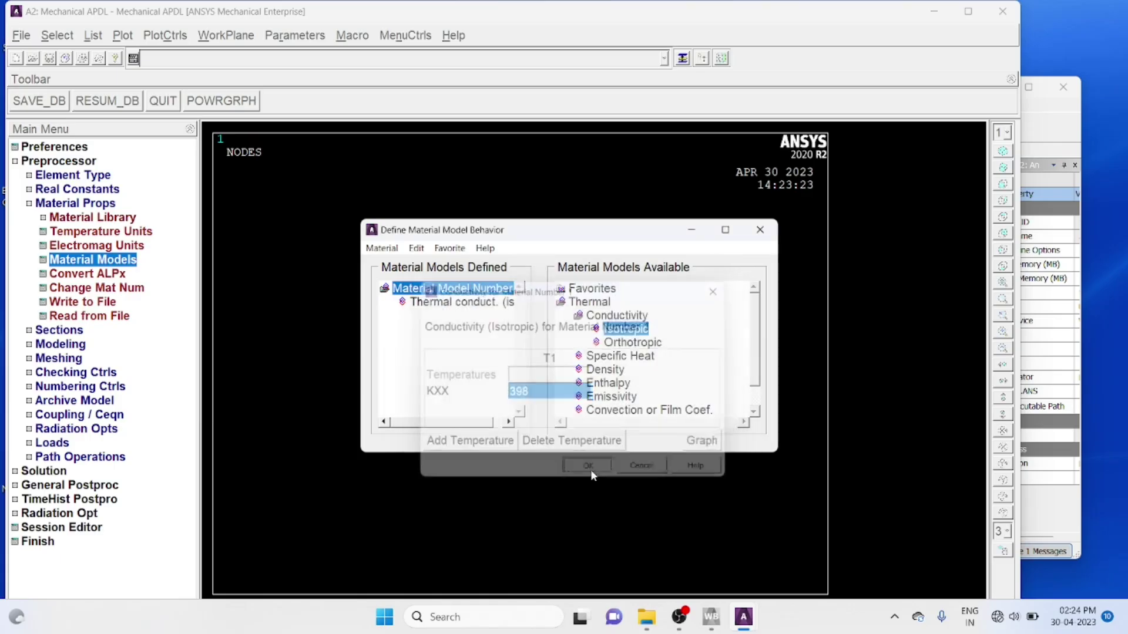
- Add specific heat 385 and density 8933 to material 1
double_click(623, 359)
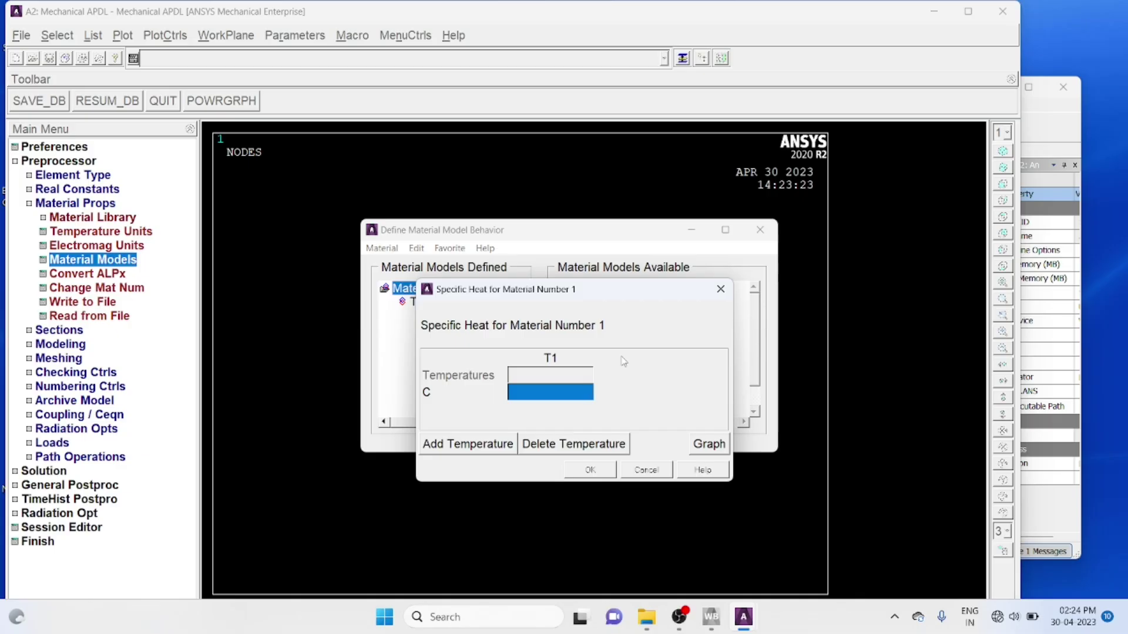
type("385")
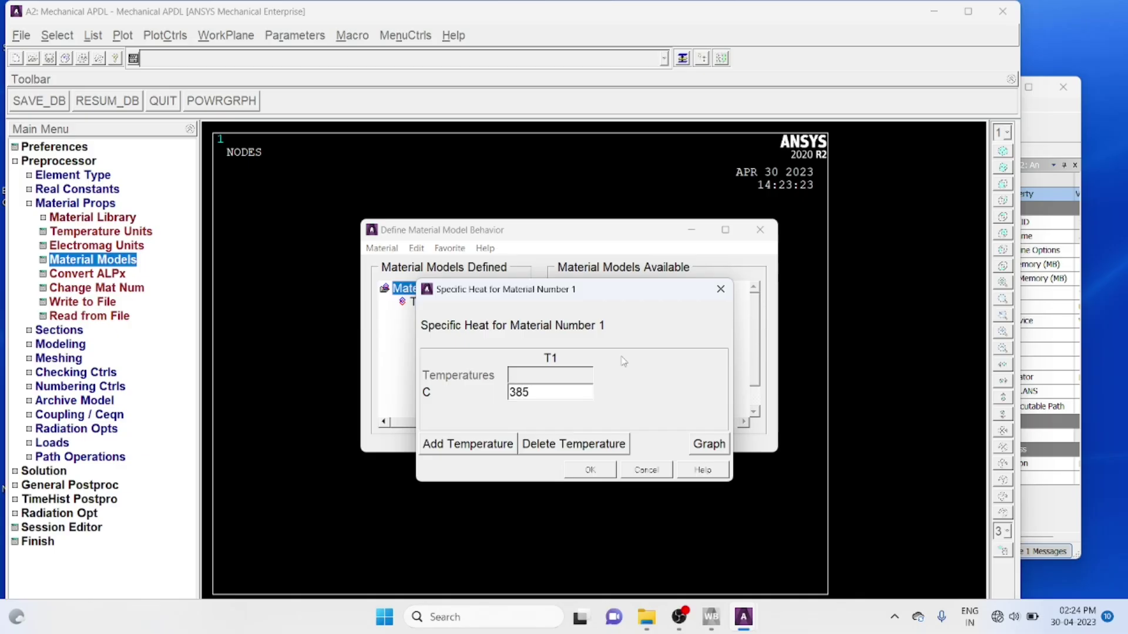
left_click(589, 468)
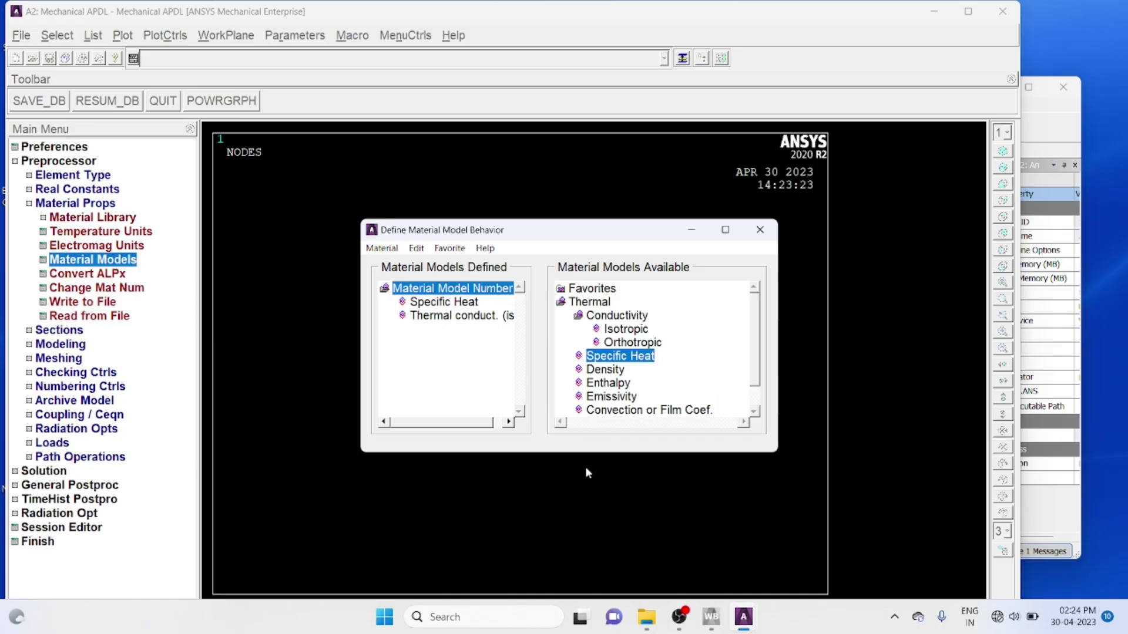
left_click(611, 373)
double_click(613, 376)
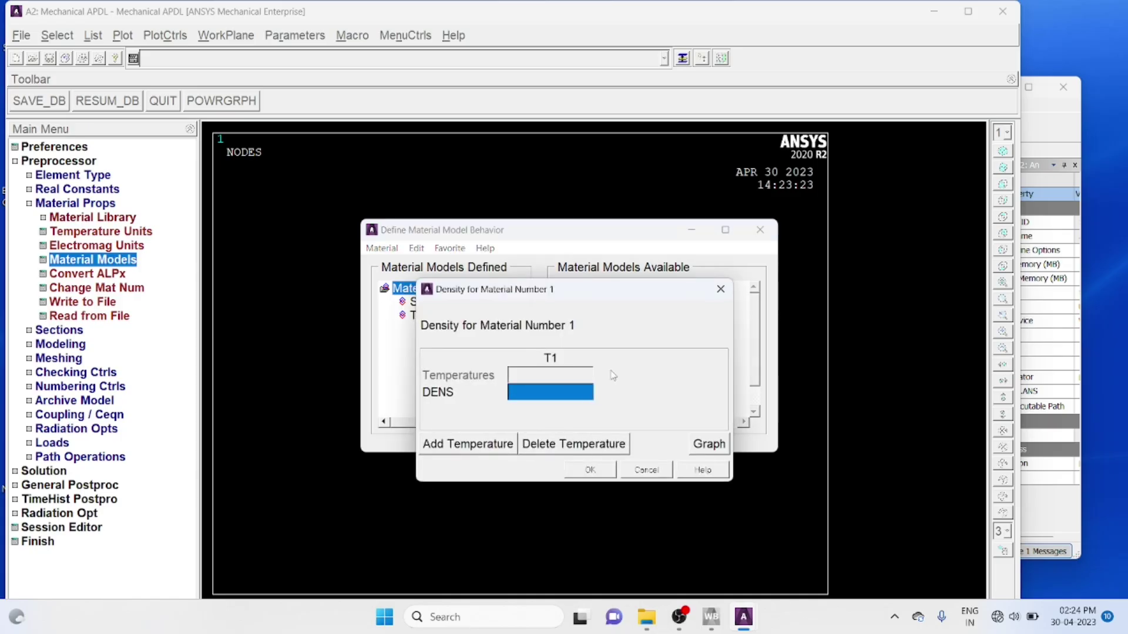
type("8933")
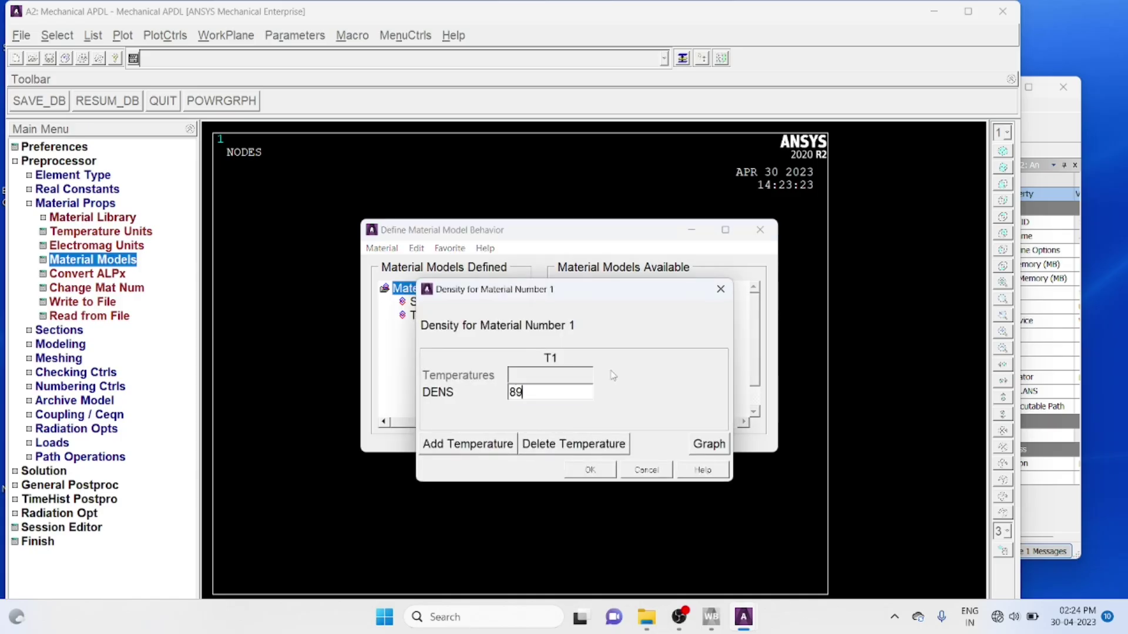
left_click(583, 471)
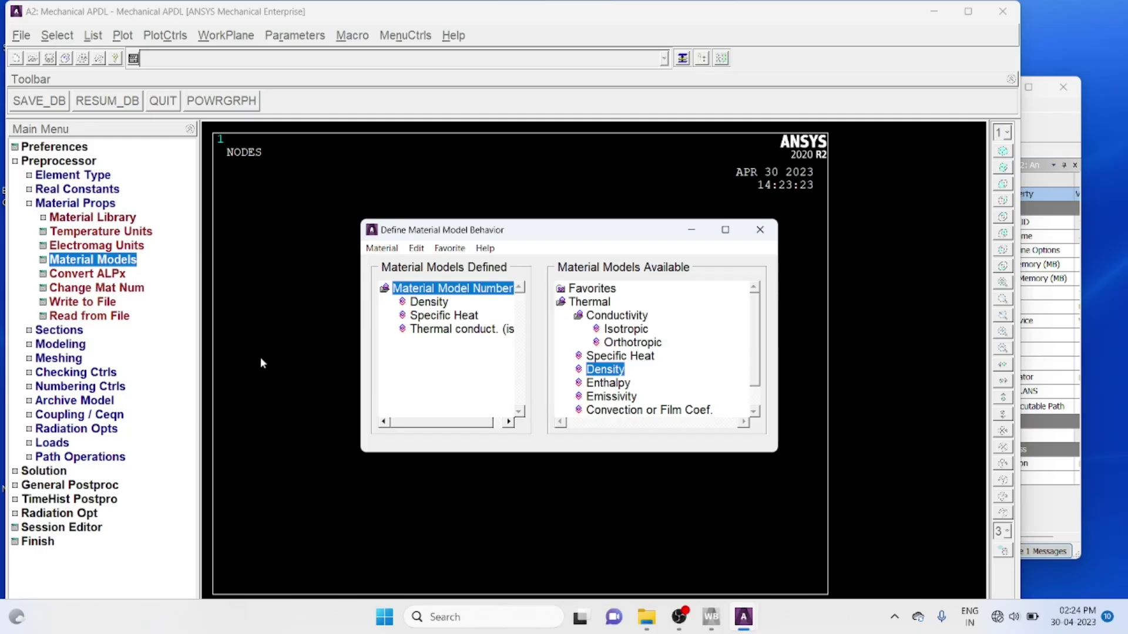
left_click(760, 229)
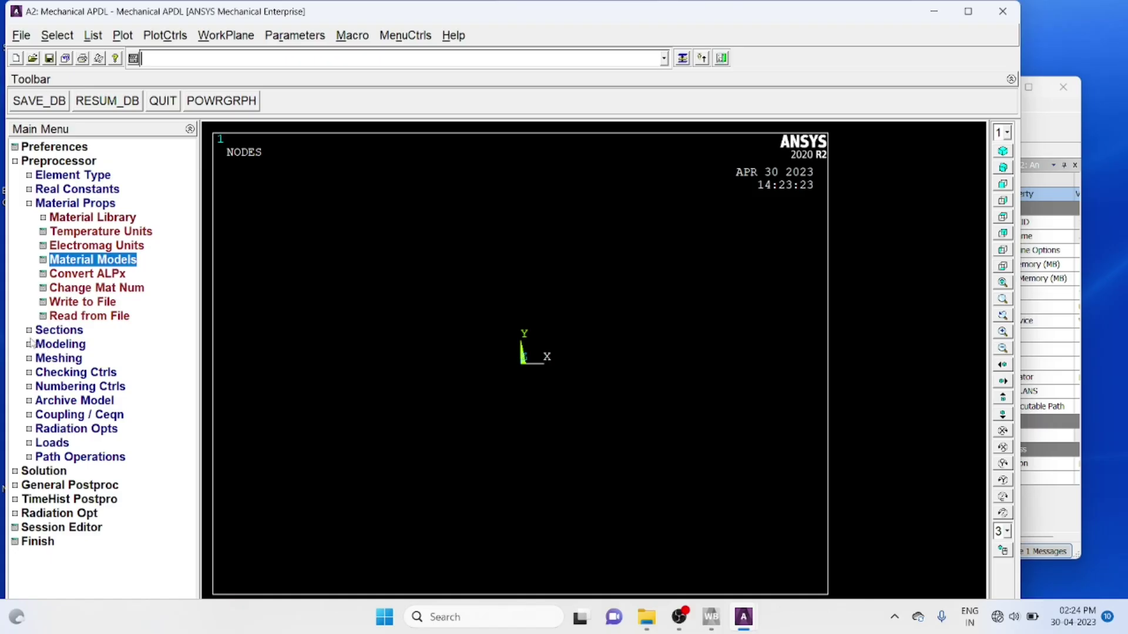
- Start a solid cylinder from Modeling > Create > Volumes > Cylinder
left_click(29, 205)
left_click(29, 205)
left_click(29, 232)
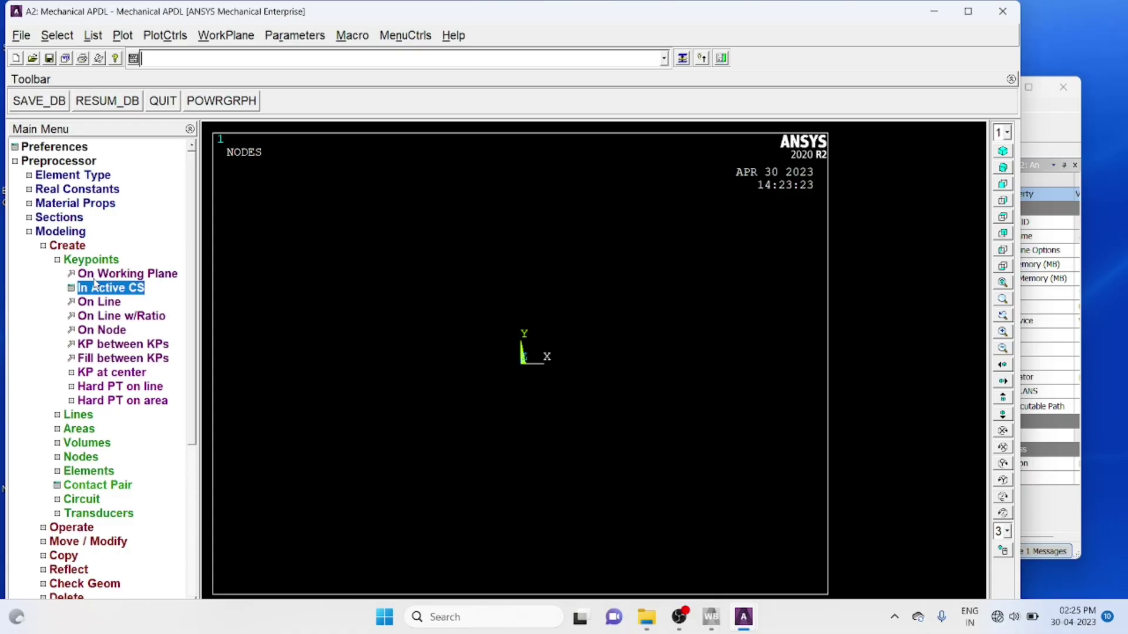
left_click(57, 259)
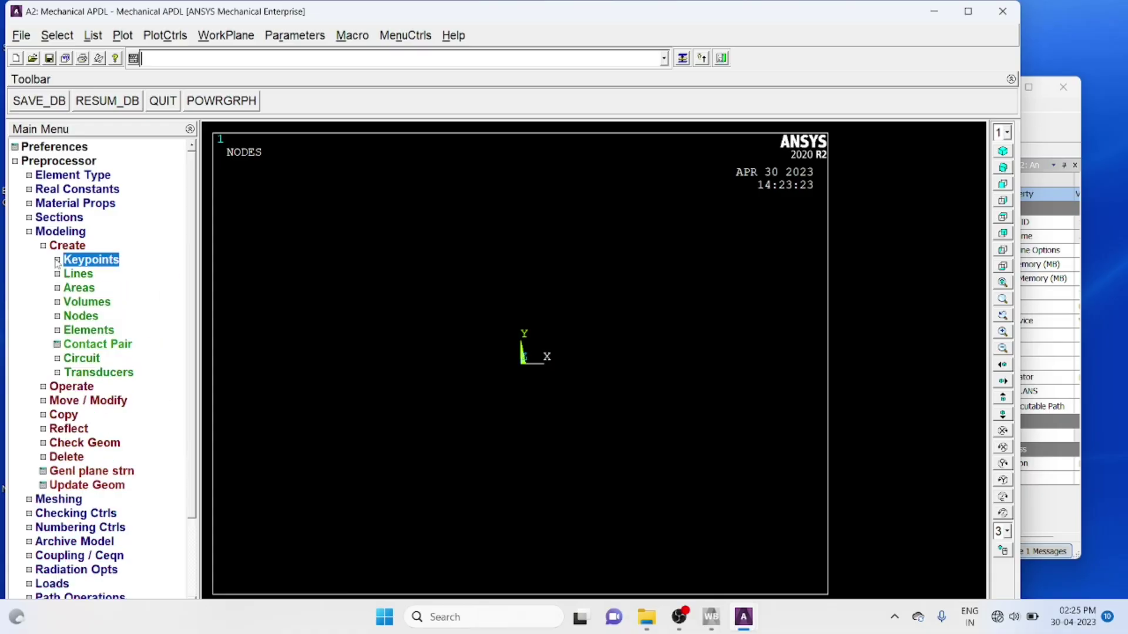
left_click(65, 304)
left_click(71, 346)
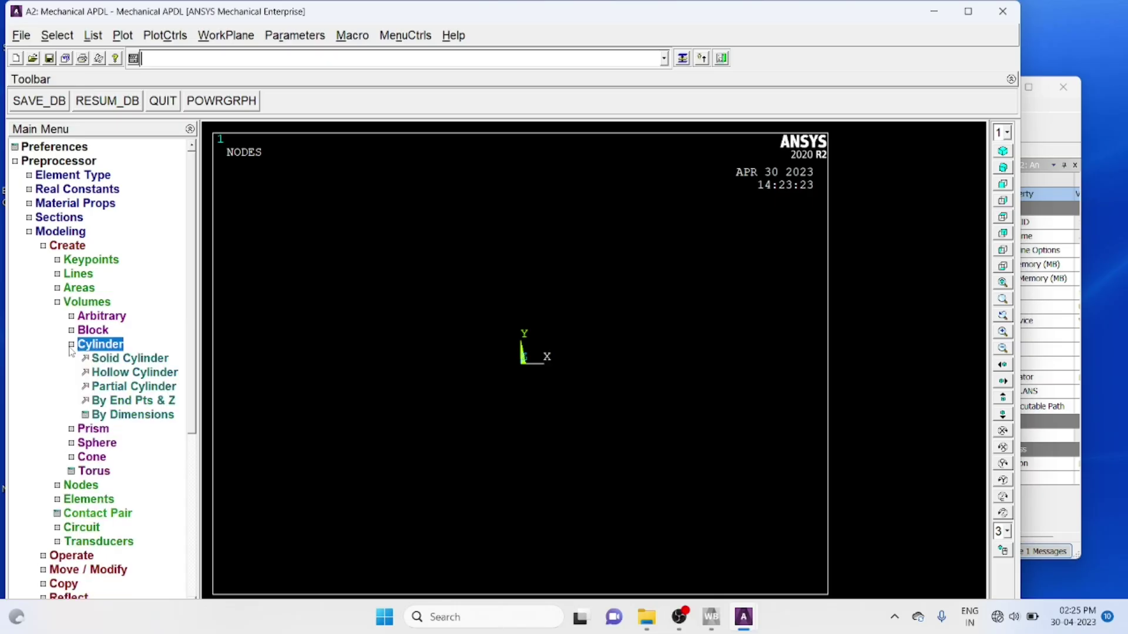
left_click(123, 360)
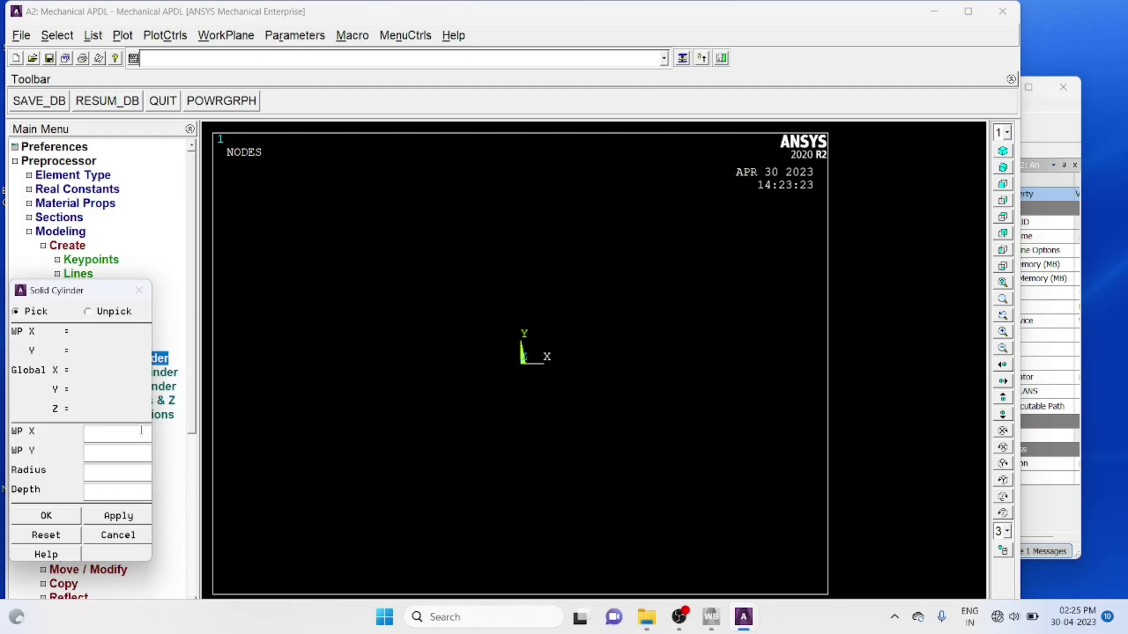
- Create the cylinder at WP (0, 0) with radius 0.0125 and depth 0.4, shown isometrically
left_click(141, 430)
type("0")
left_click(110, 453)
type("0")
left_click(96, 474)
type("0.01250.4")
left_click(48, 519)
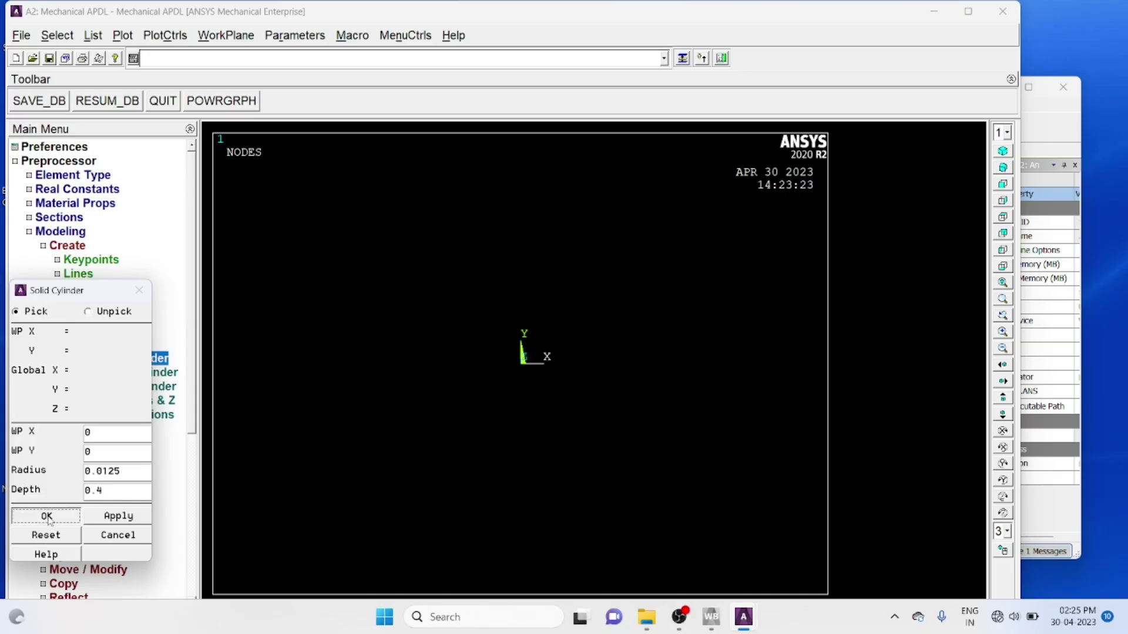
left_click(1003, 151)
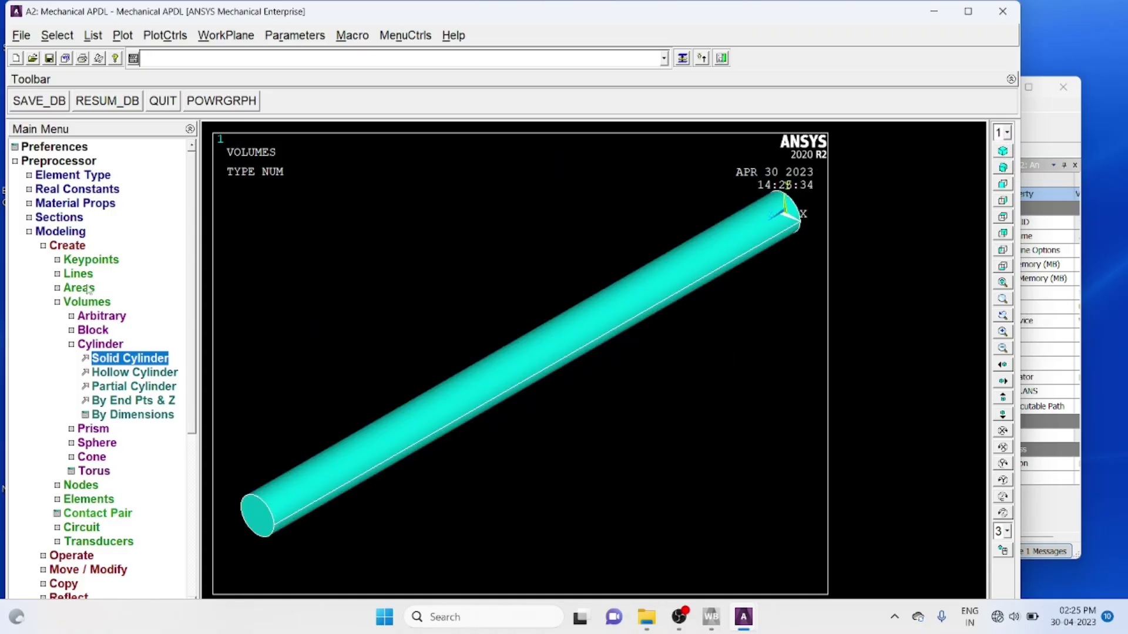
left_click(72, 345)
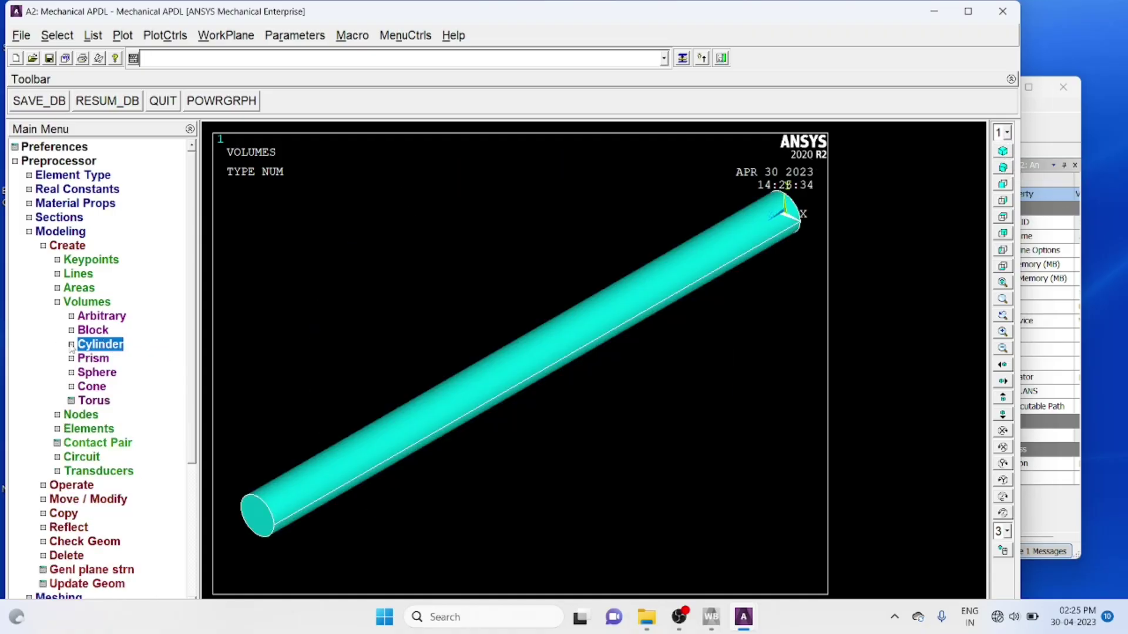
- Enable Smart Size at level 4 in the MeshTool and start the volume mesh
left_click(43, 246)
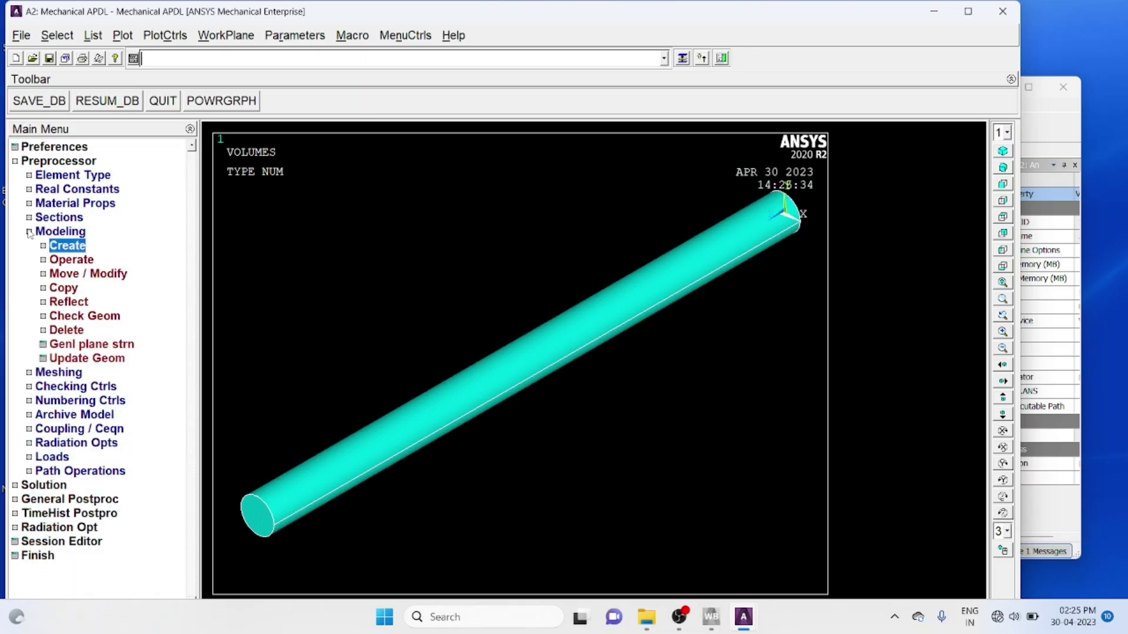
left_click(28, 233)
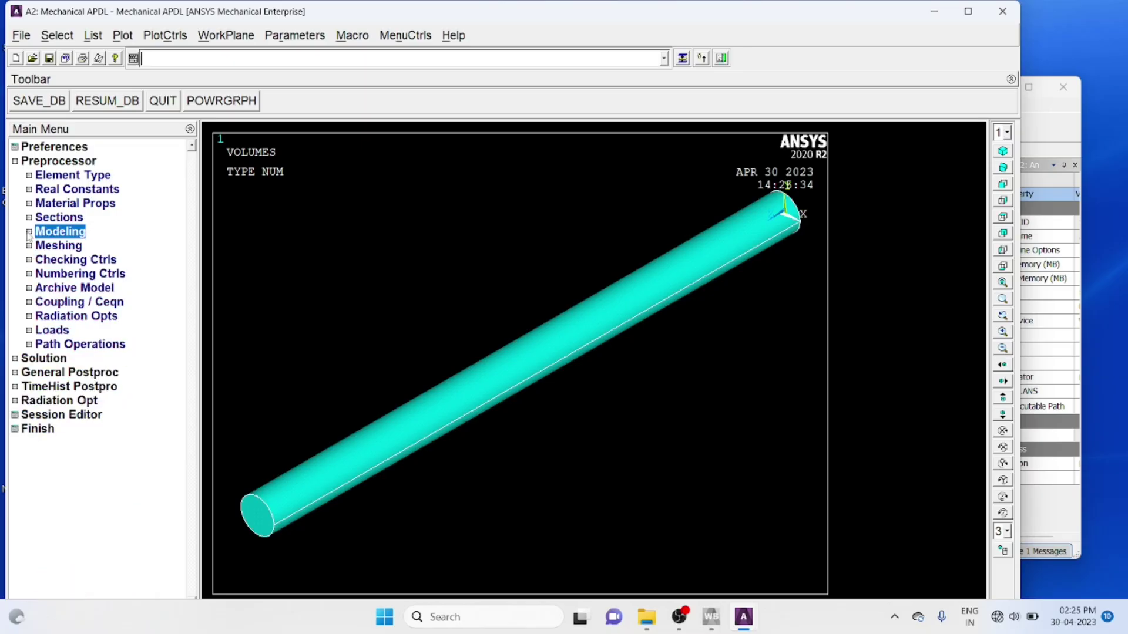
left_click(30, 246)
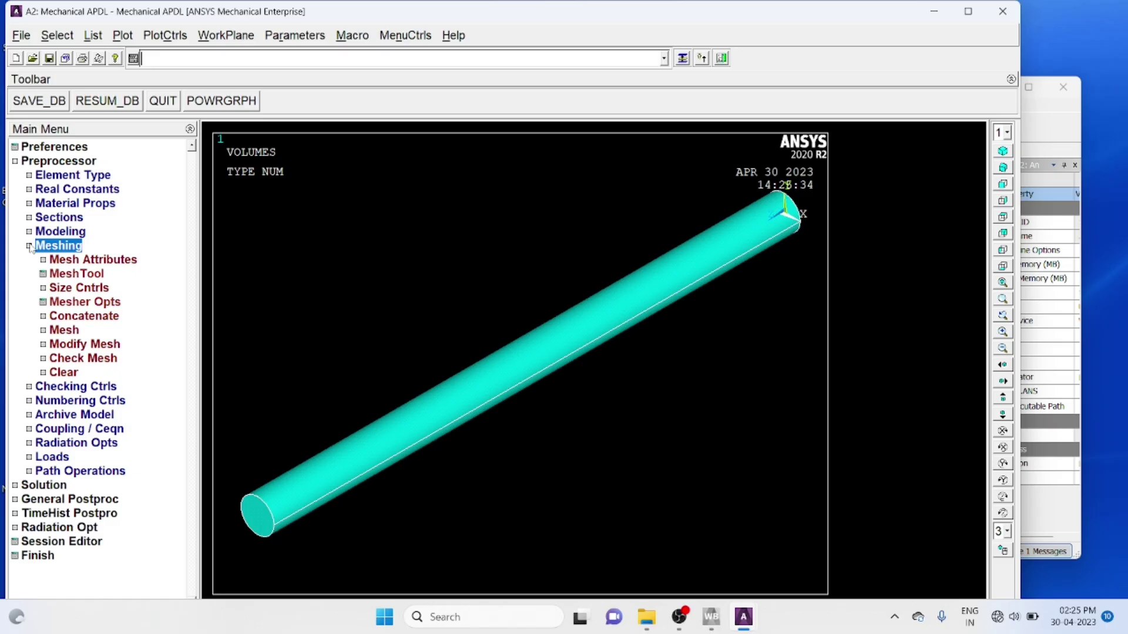
left_click(66, 274)
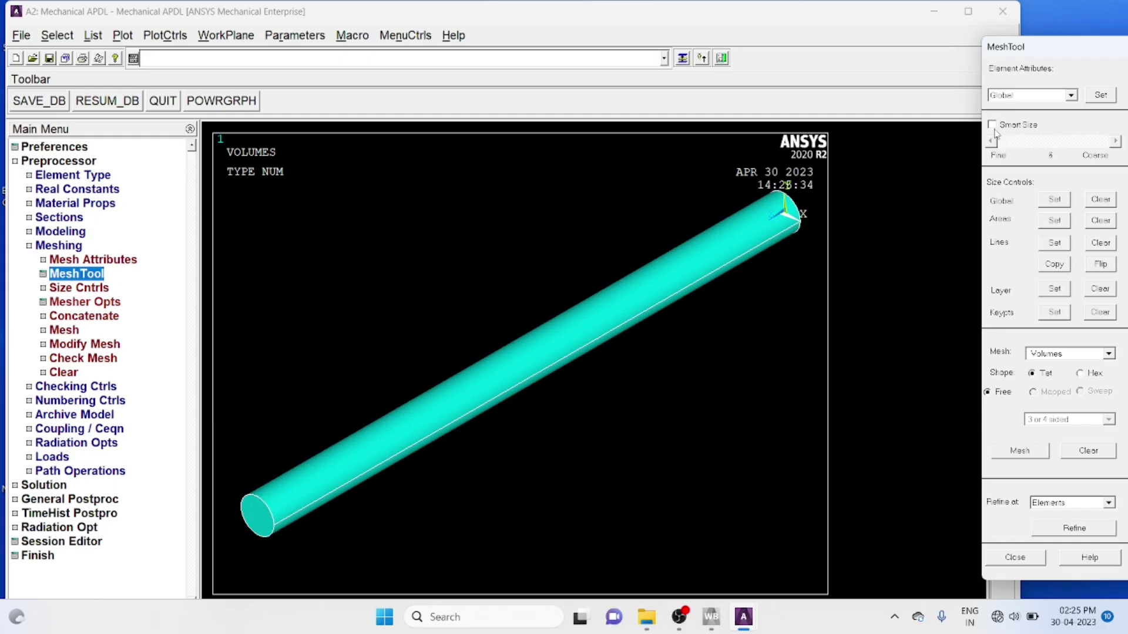
left_click(992, 125)
left_click(993, 141)
left_click(993, 141)
left_click(1039, 457)
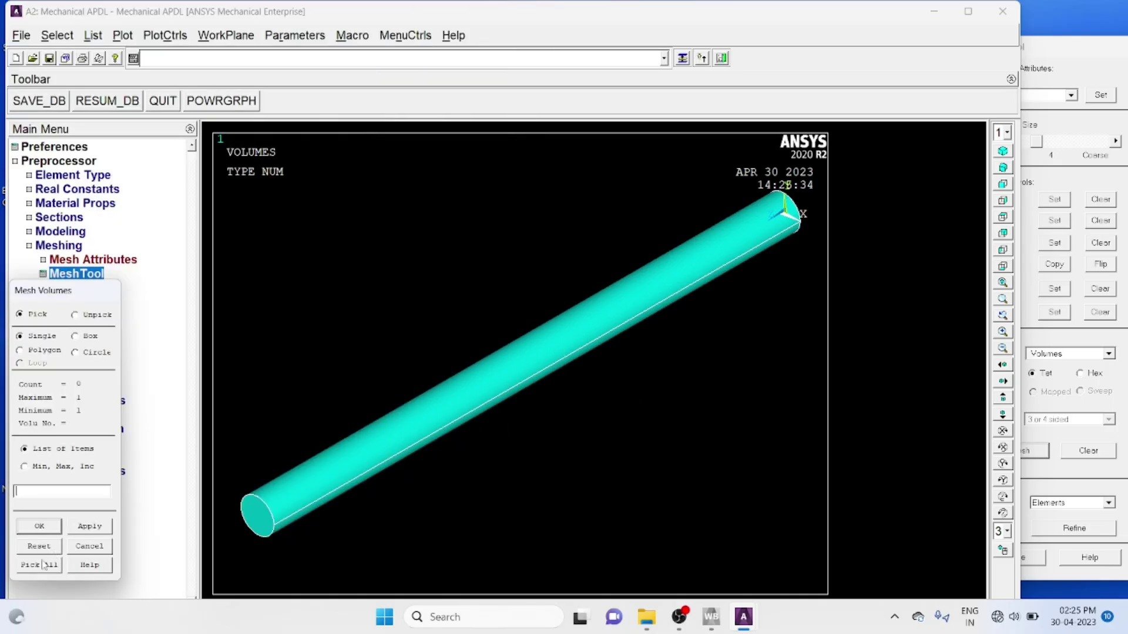
- Mesh all volumes into 13180 tetrahedral elements and dismiss the element shape warning
left_click(42, 565)
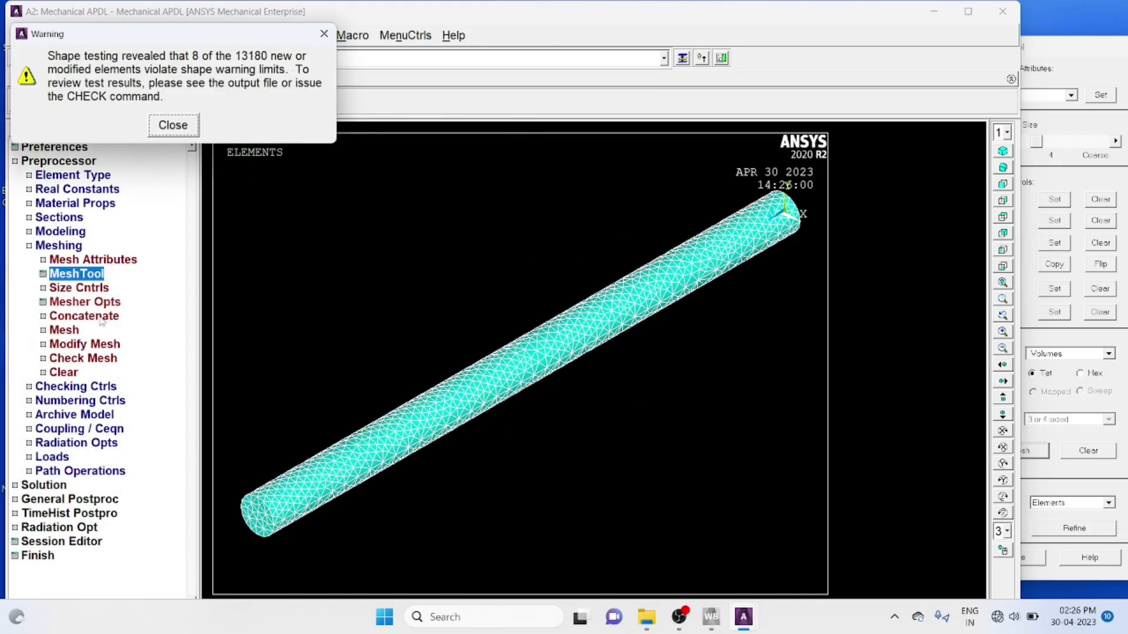
left_click(173, 126)
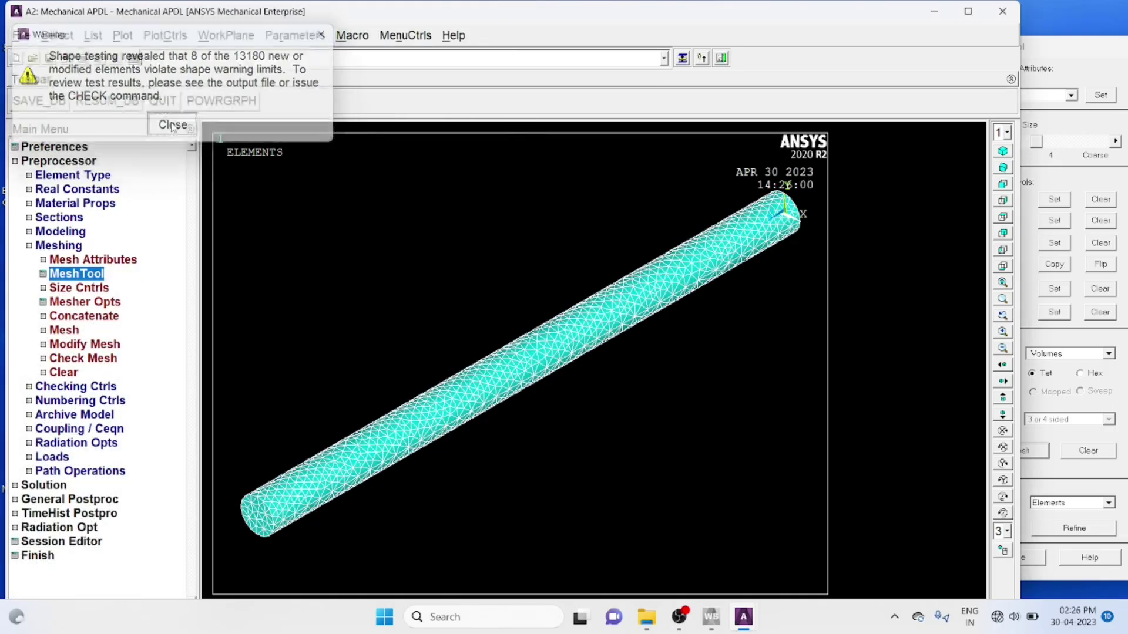
left_click(29, 250)
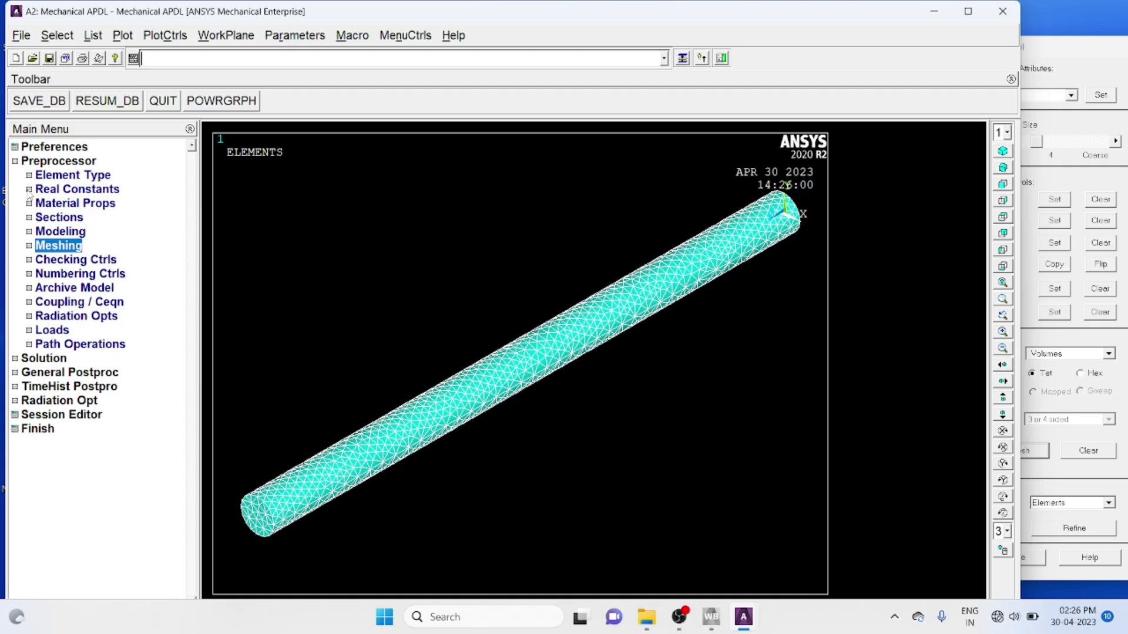
left_click(15, 162)
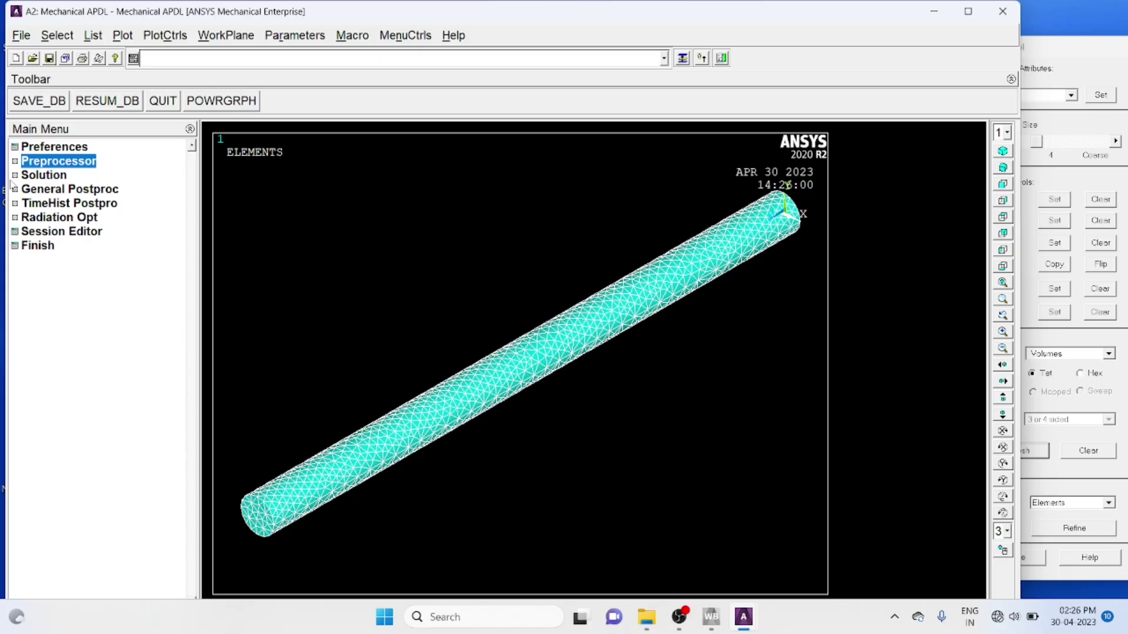
- Start a new Transient analysis using the Full solution method
left_click(14, 175)
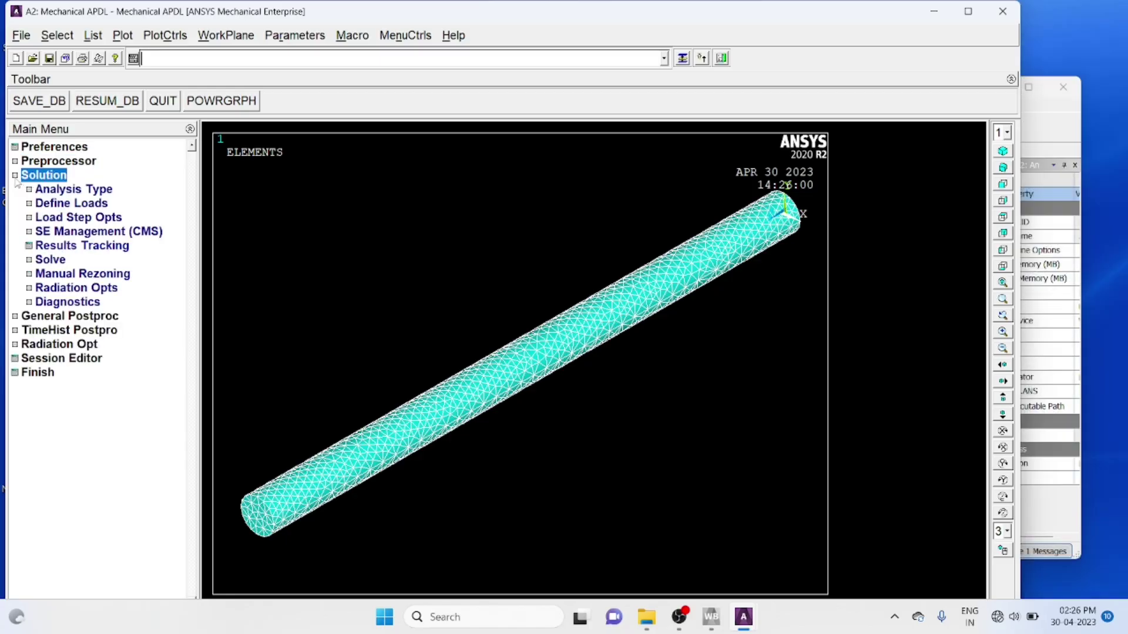
left_click(42, 192)
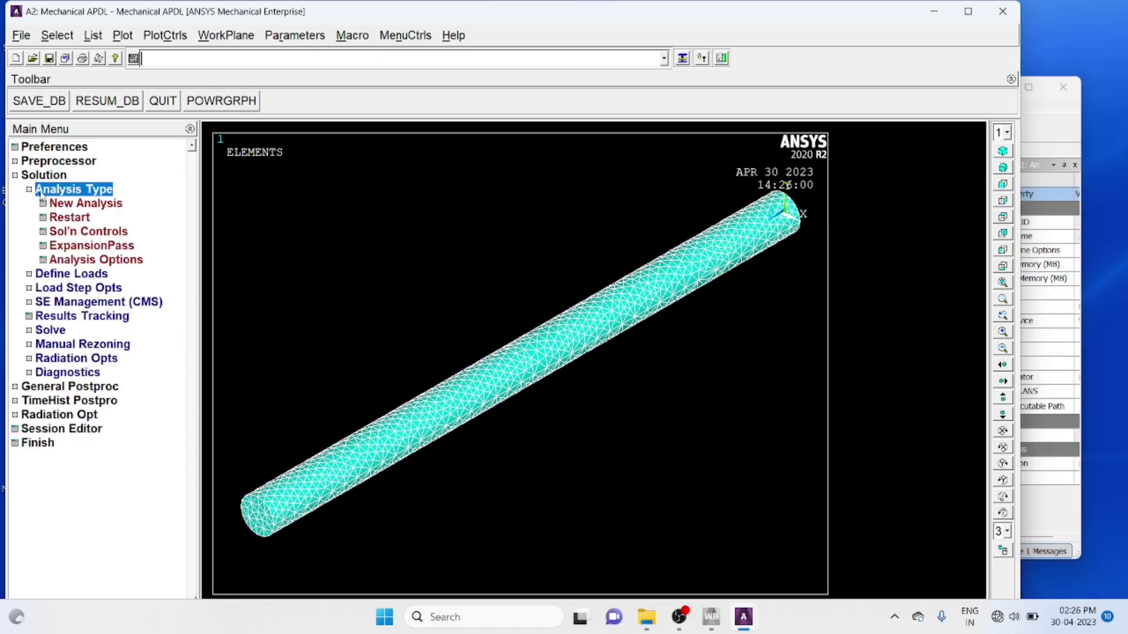
left_click(87, 204)
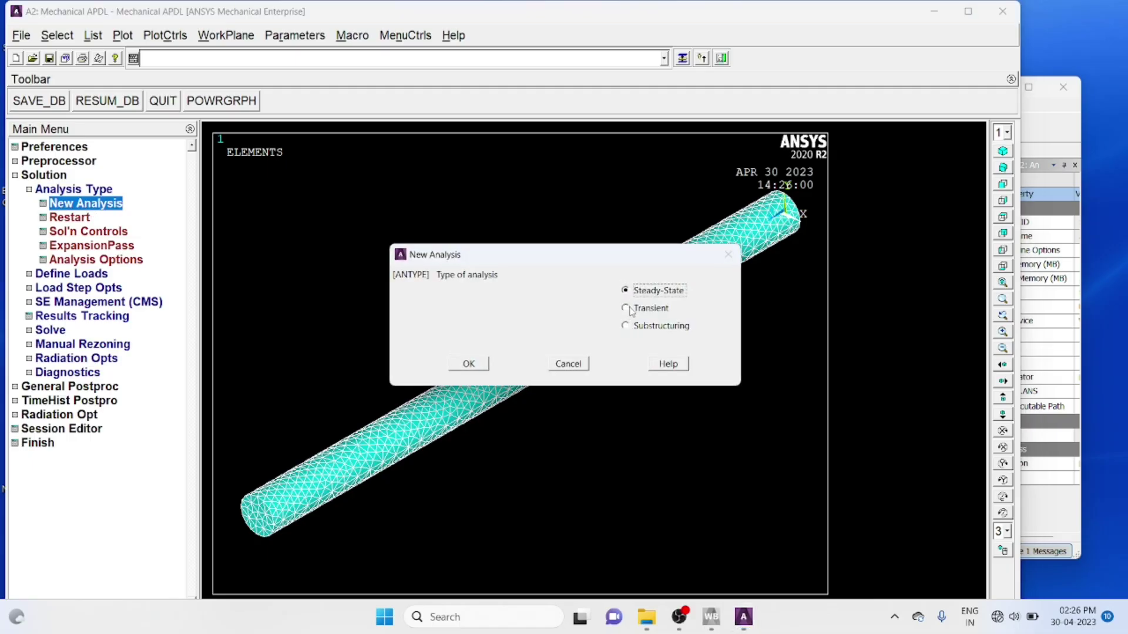
left_click(628, 309)
left_click(480, 363)
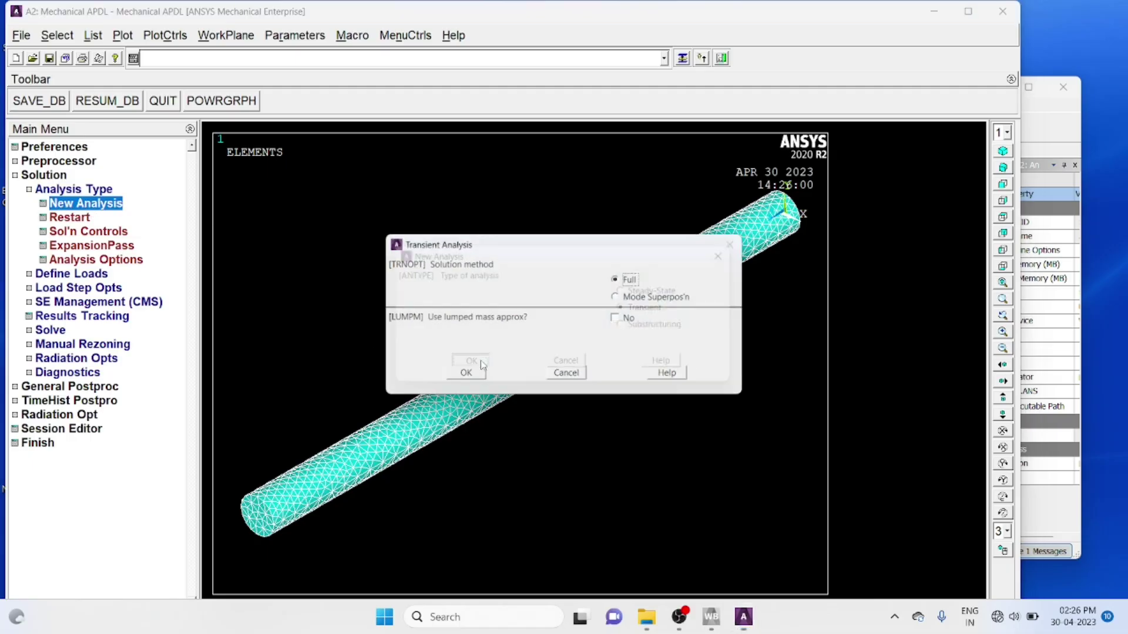
left_click(464, 375)
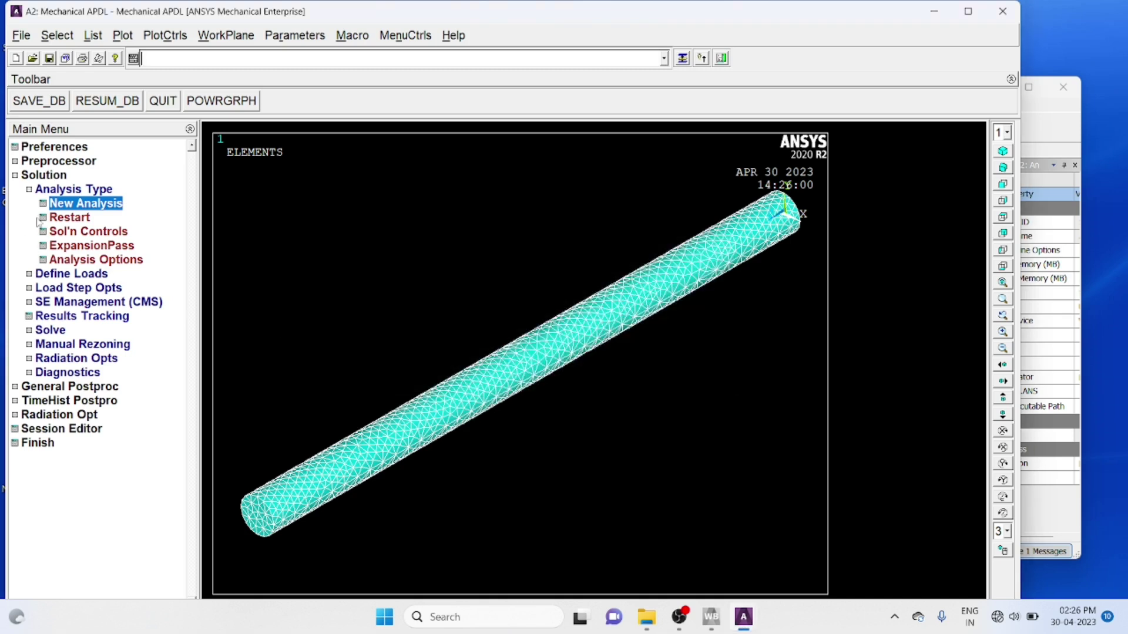
left_click(30, 191)
- Pick the fin's base end face for a temperature load on areas
left_click(29, 204)
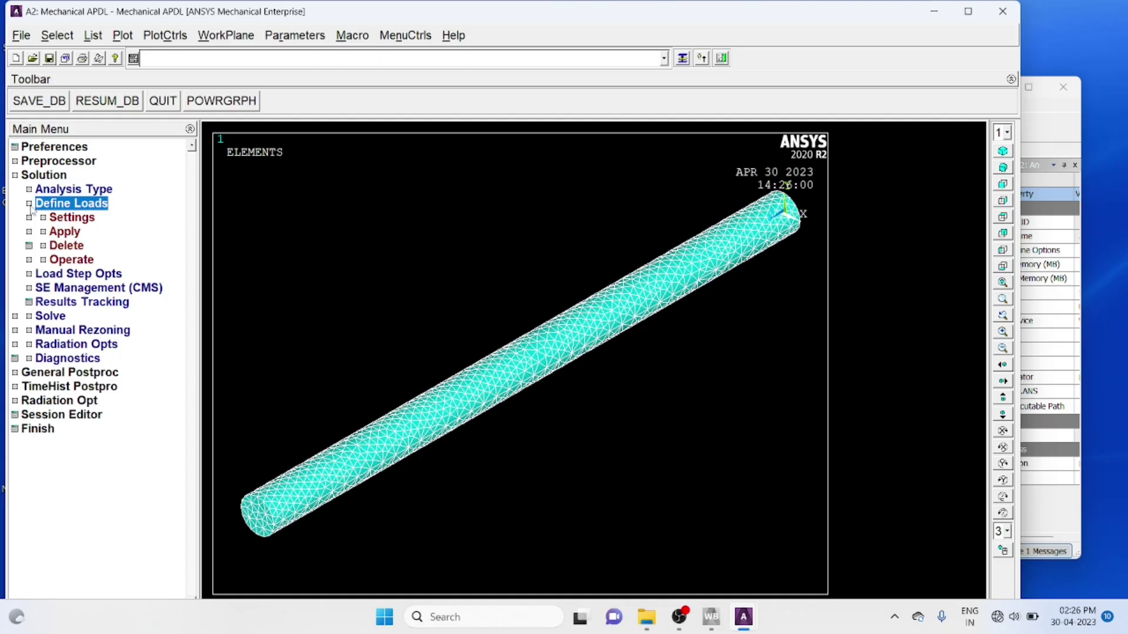
left_click(53, 233)
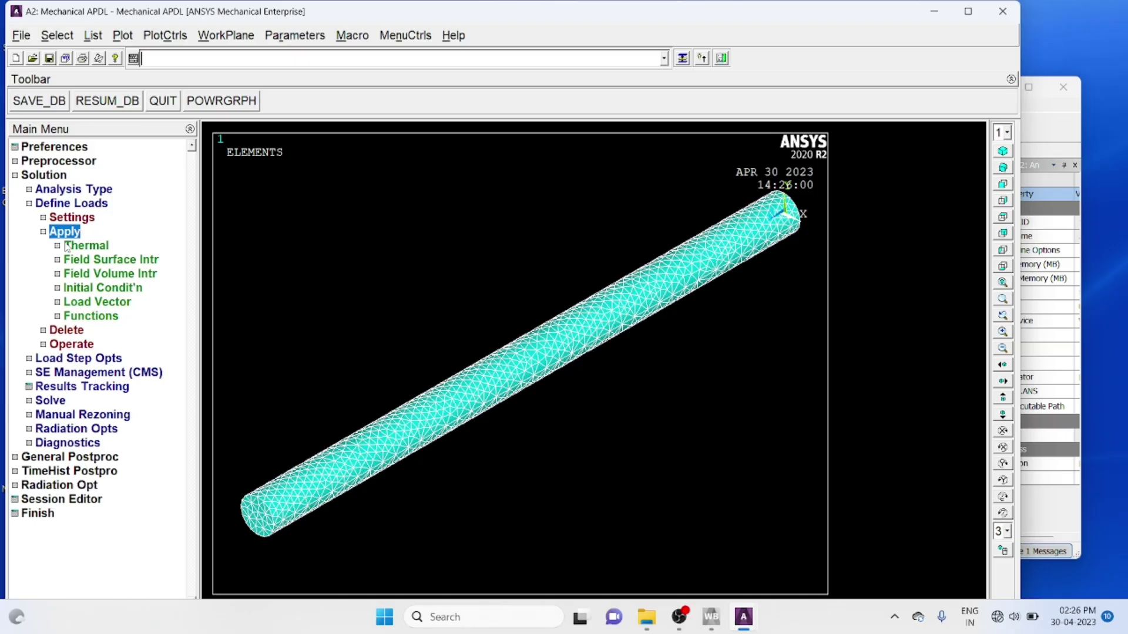
left_click(67, 246)
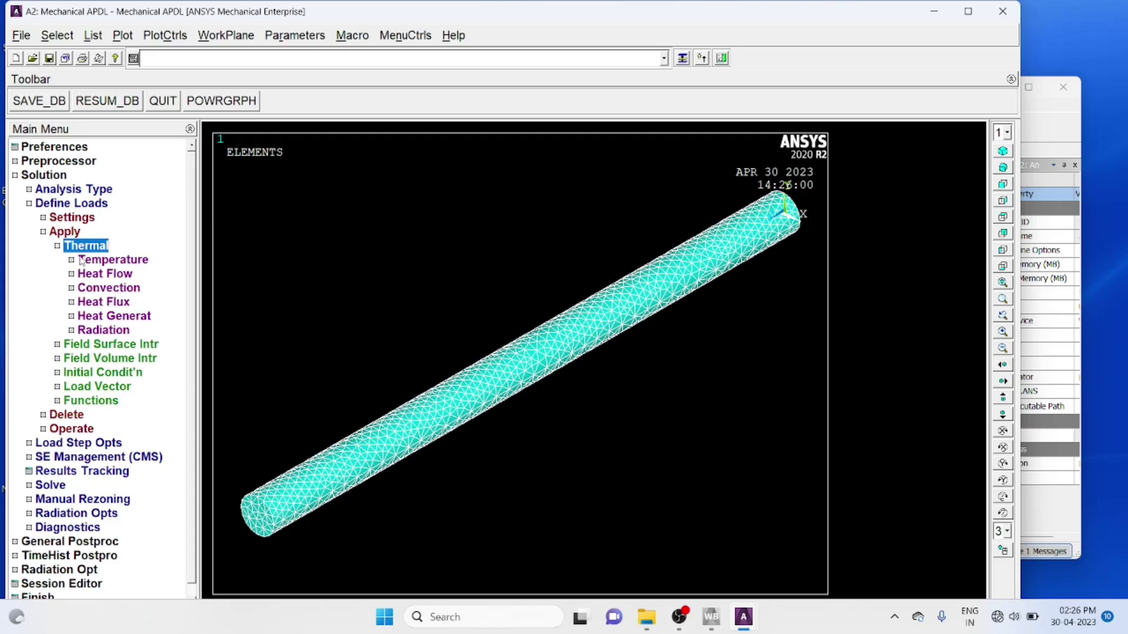
left_click(81, 260)
left_click(113, 308)
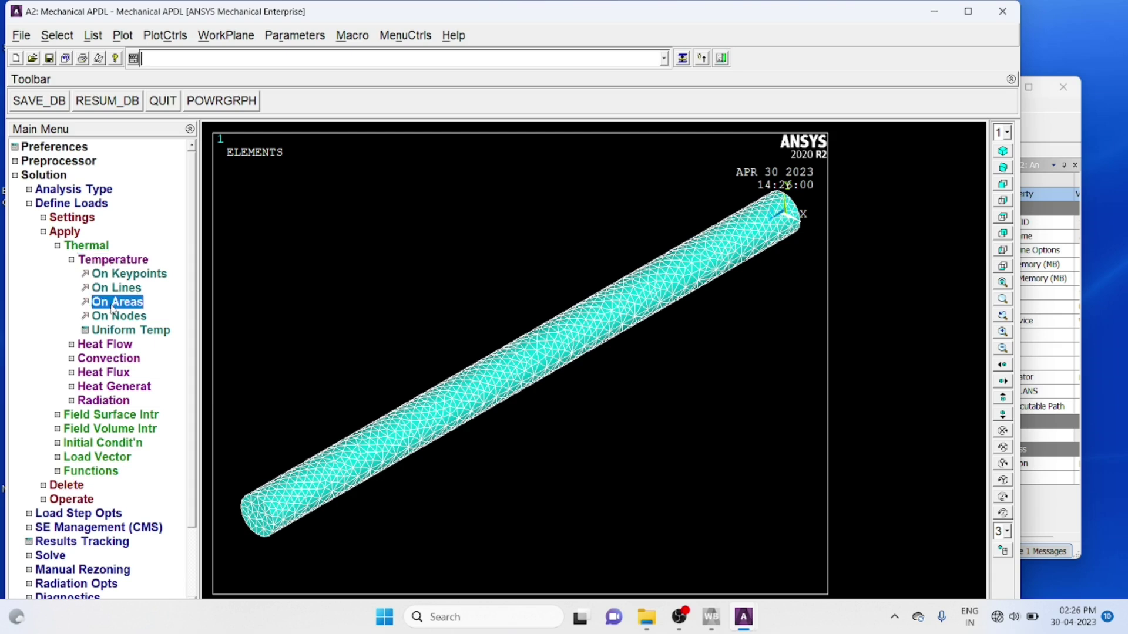
left_click(259, 524)
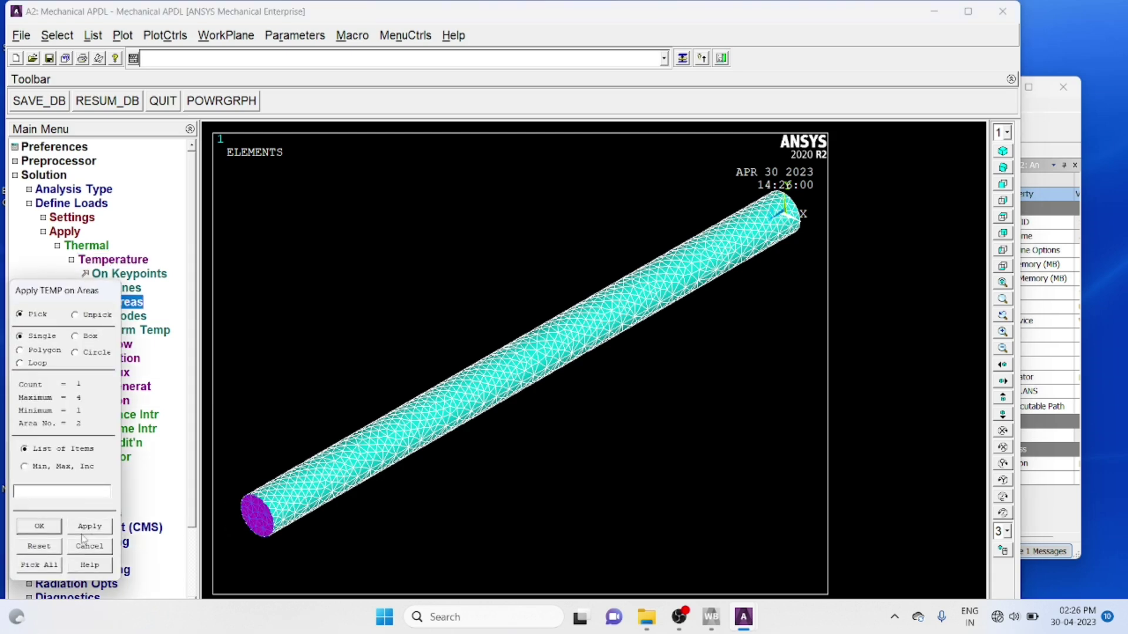
left_click(51, 528)
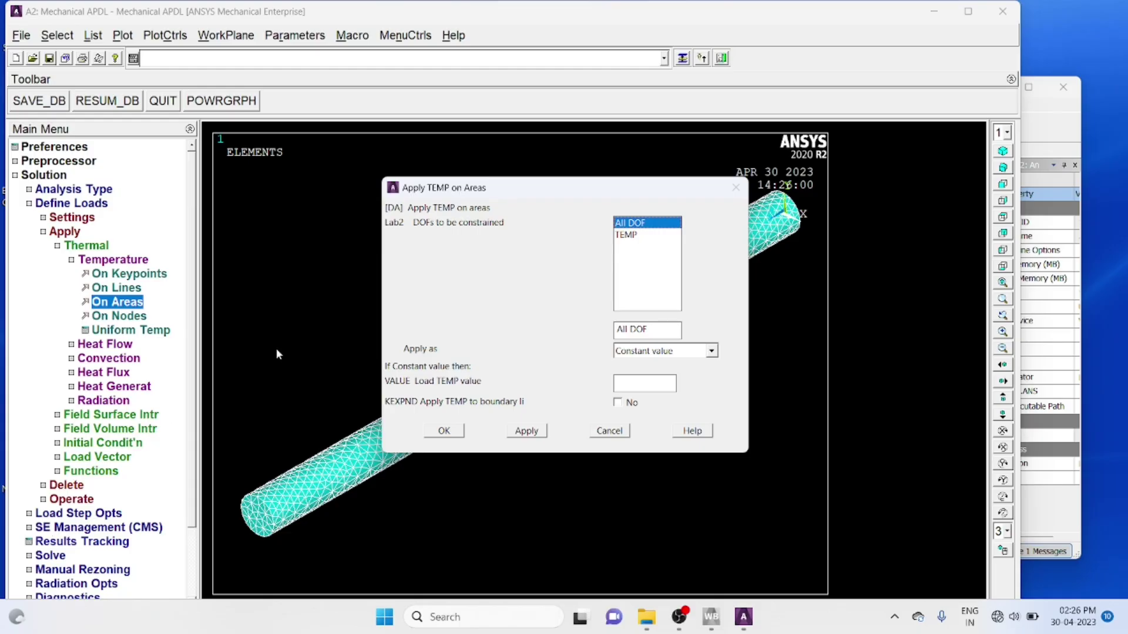
- Constrain TEMP on that face to a constant value of 100
left_click(626, 236)
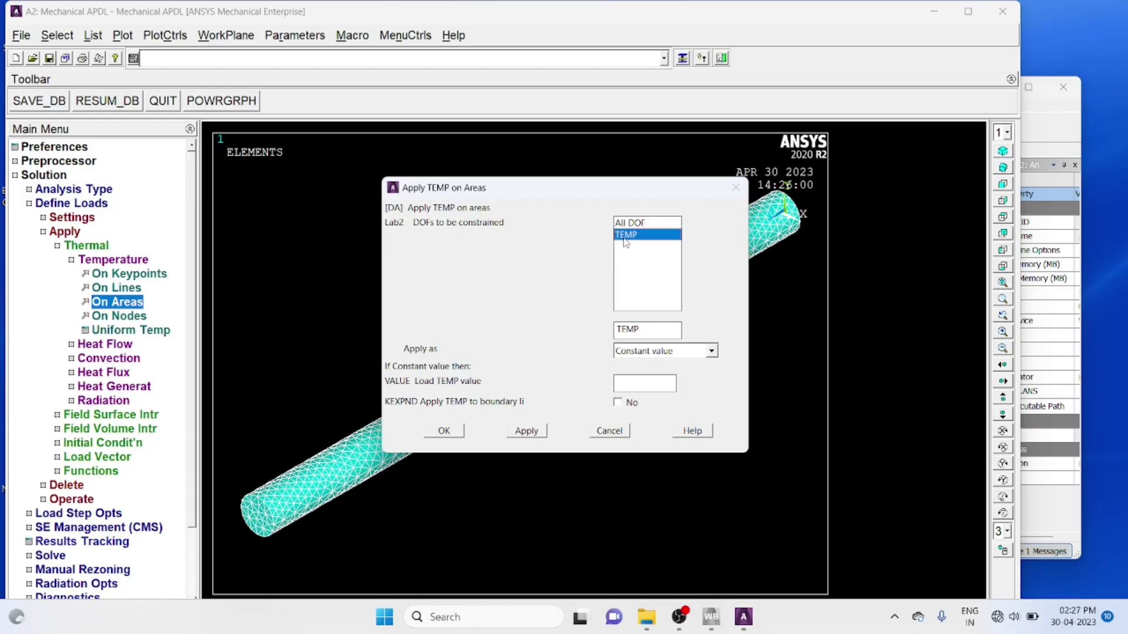
left_click(711, 351)
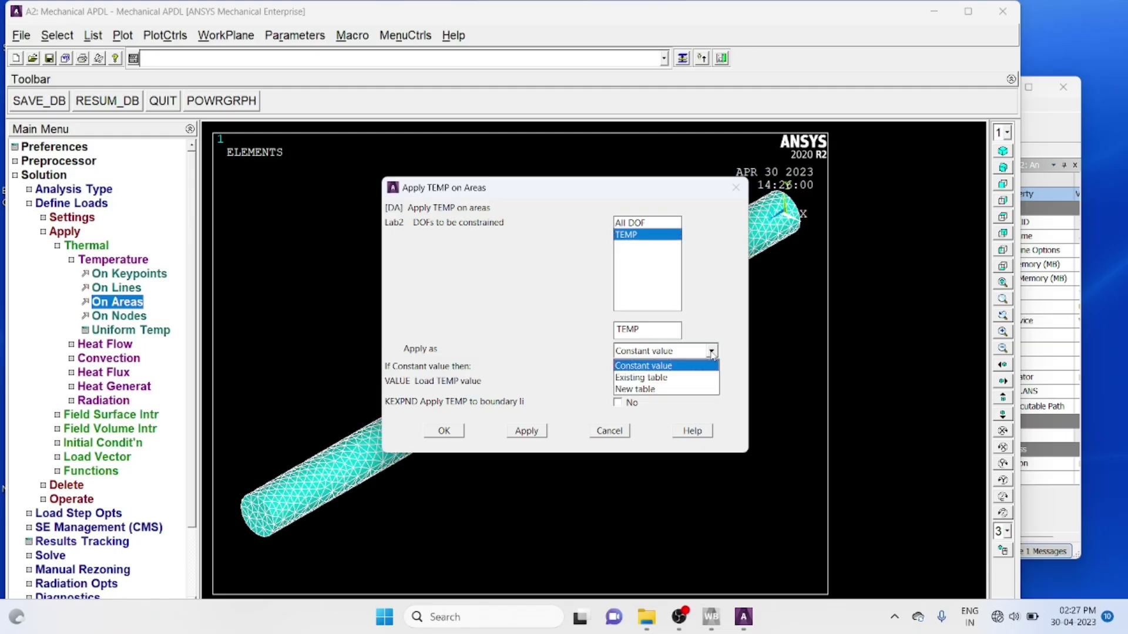
left_click(712, 353)
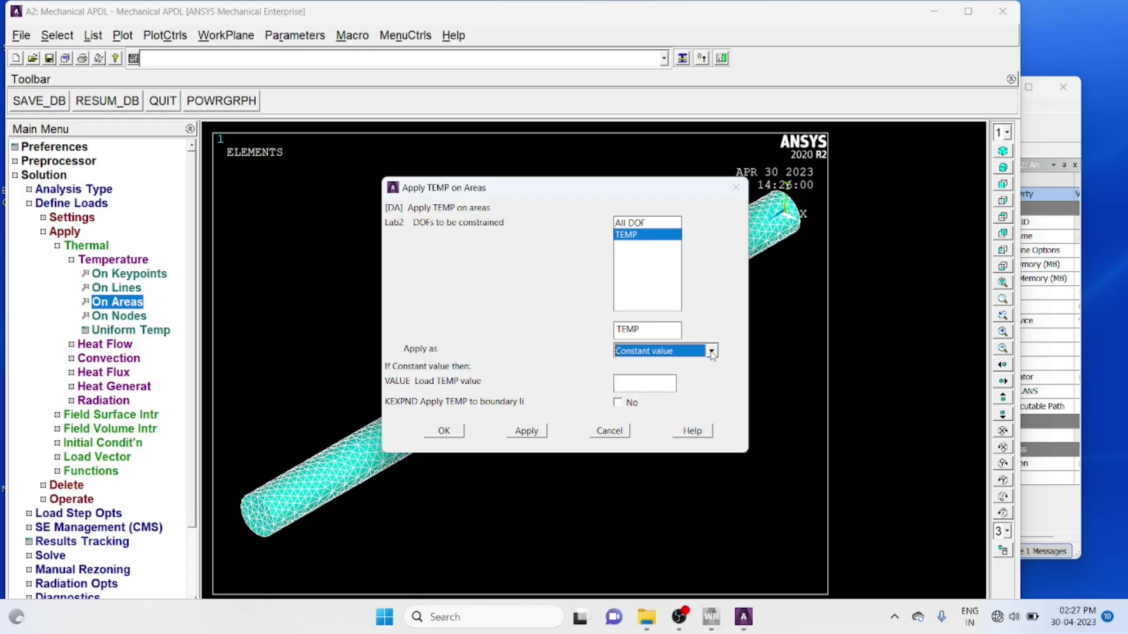
left_click(641, 389)
type("100")
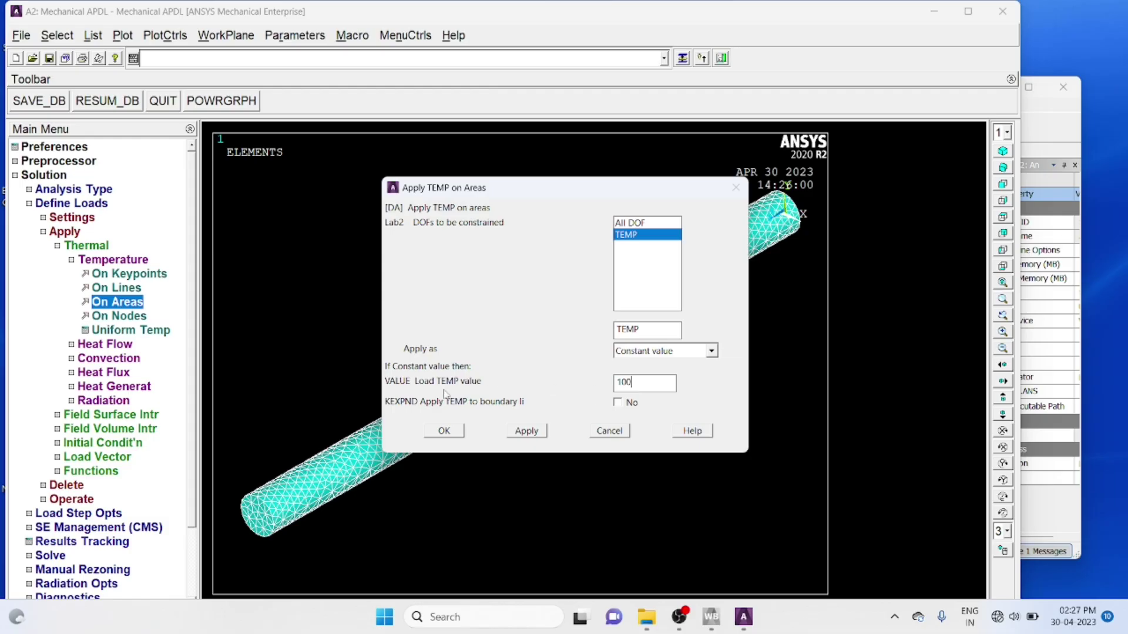
left_click(444, 431)
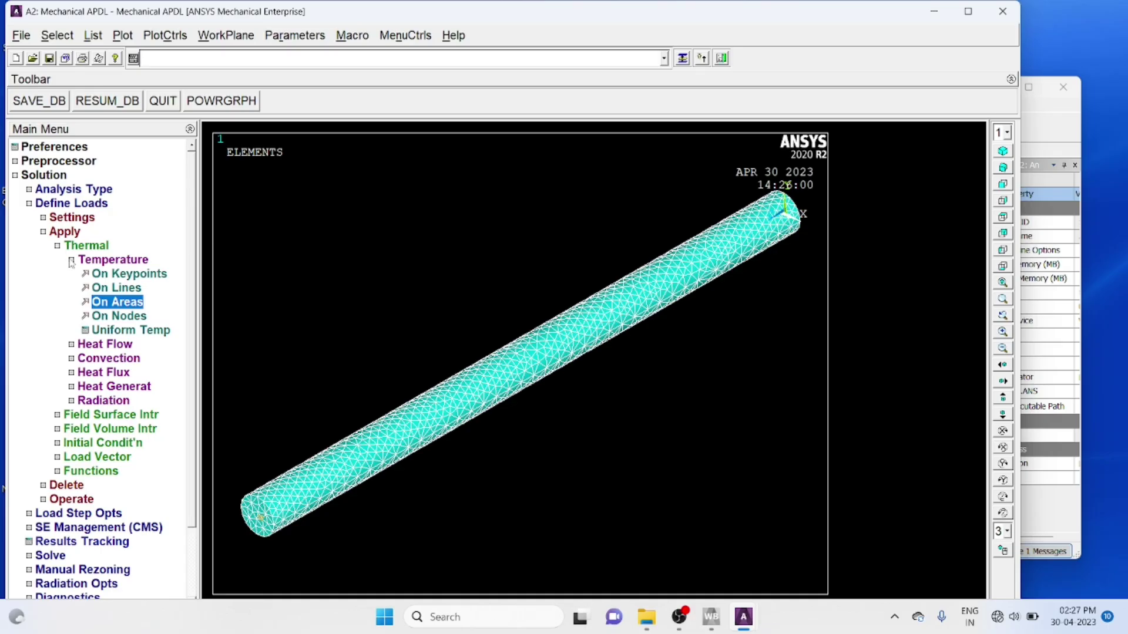
- Apply convection, film coefficient 10 and bulk temperature 25, to both curved surfaces and the tip face
left_click(71, 261)
left_click(71, 288)
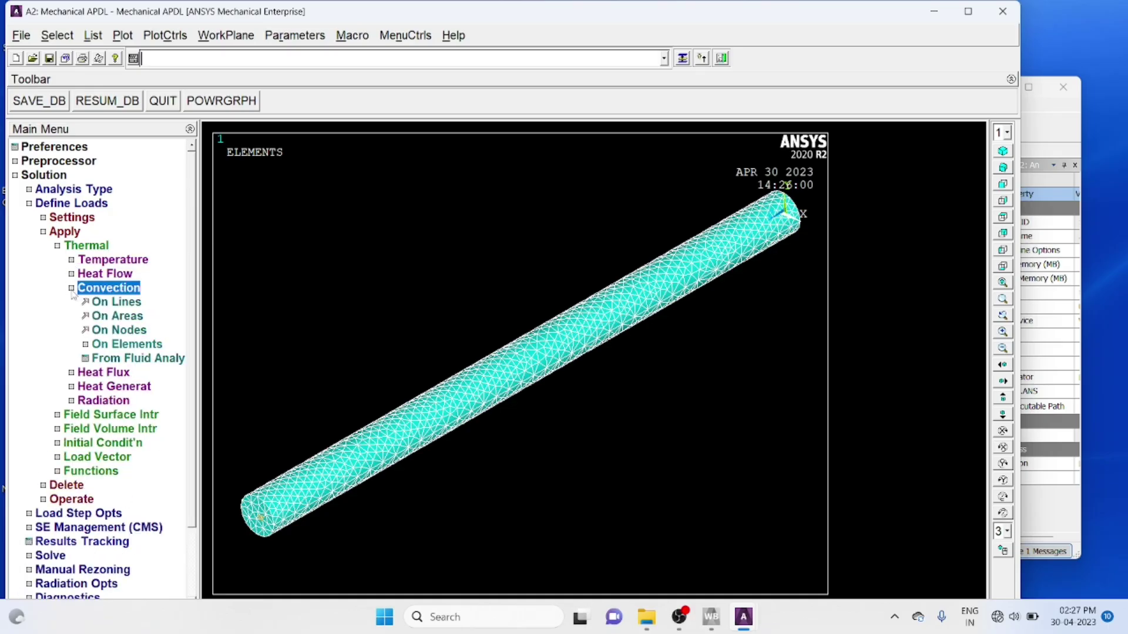
left_click(117, 318)
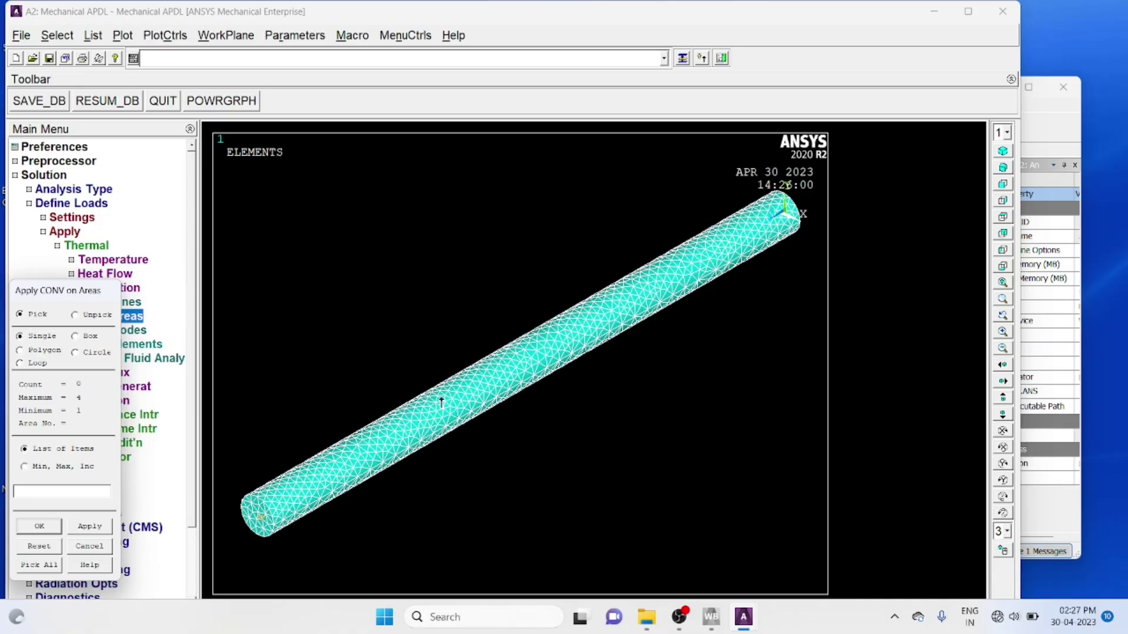
left_click(470, 404)
left_click(546, 379)
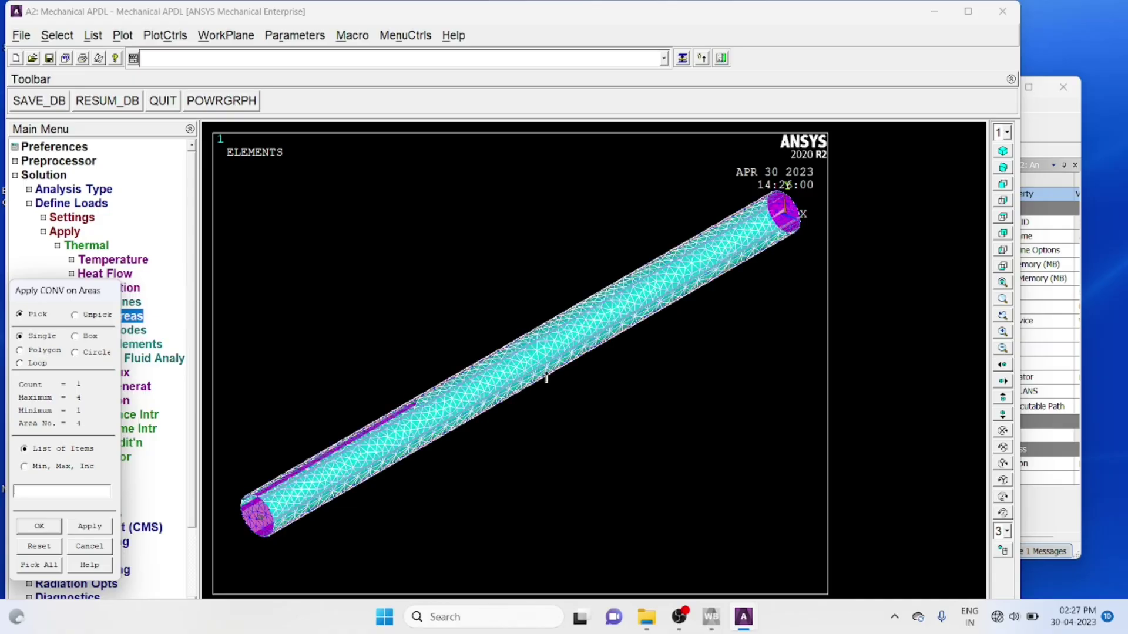
left_click(790, 215)
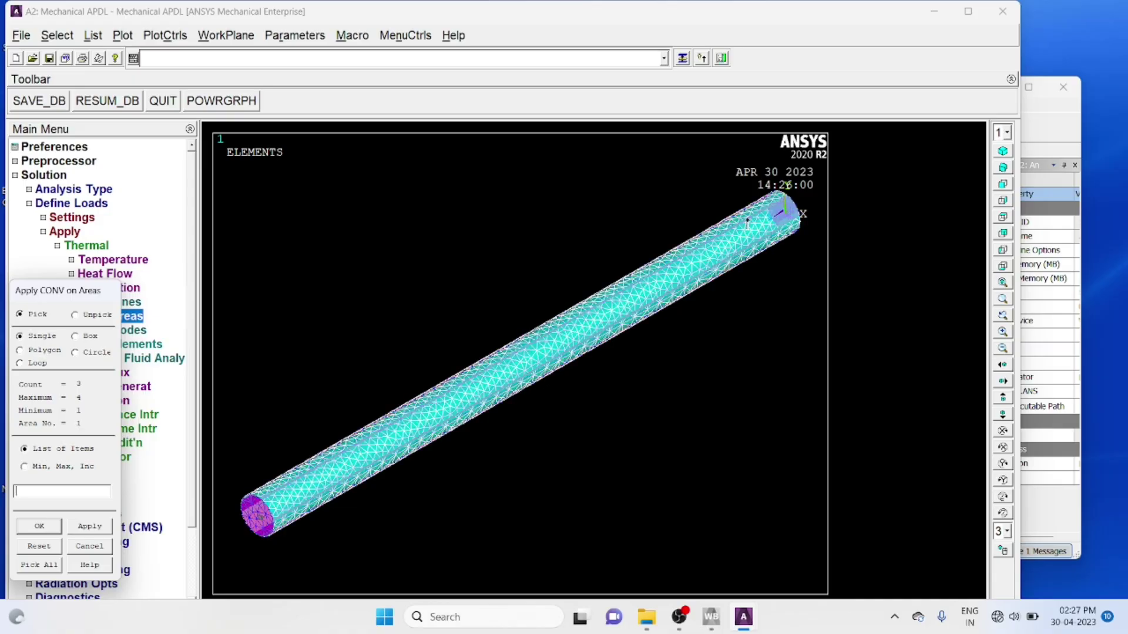
left_click(39, 526)
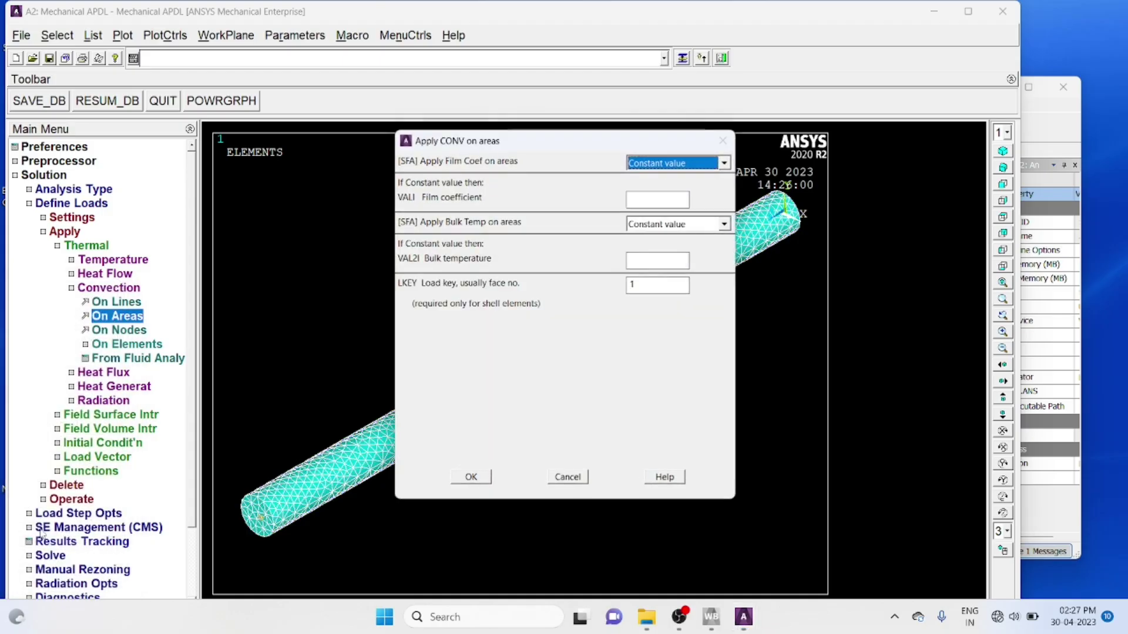
left_click(652, 199)
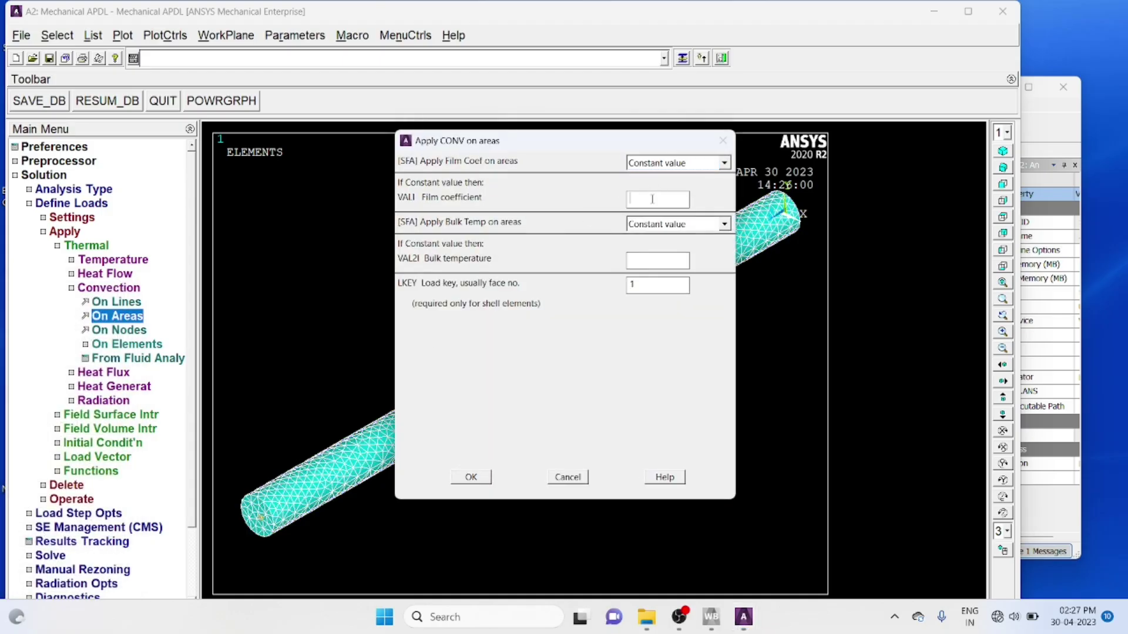
type("10")
type("25")
left_click(482, 478)
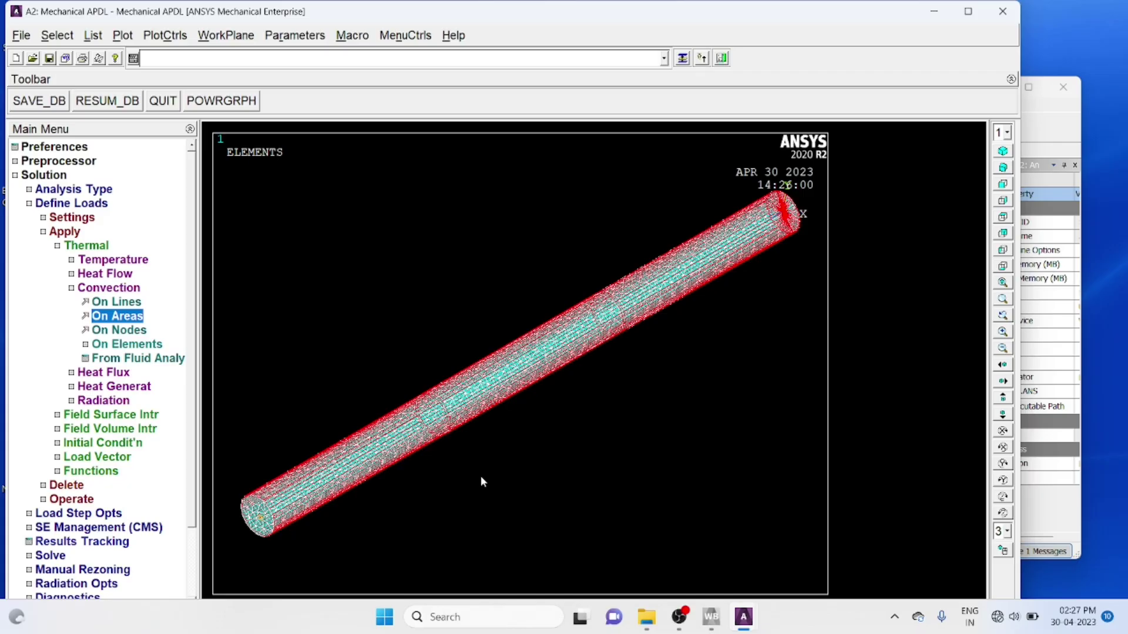
left_click(72, 288)
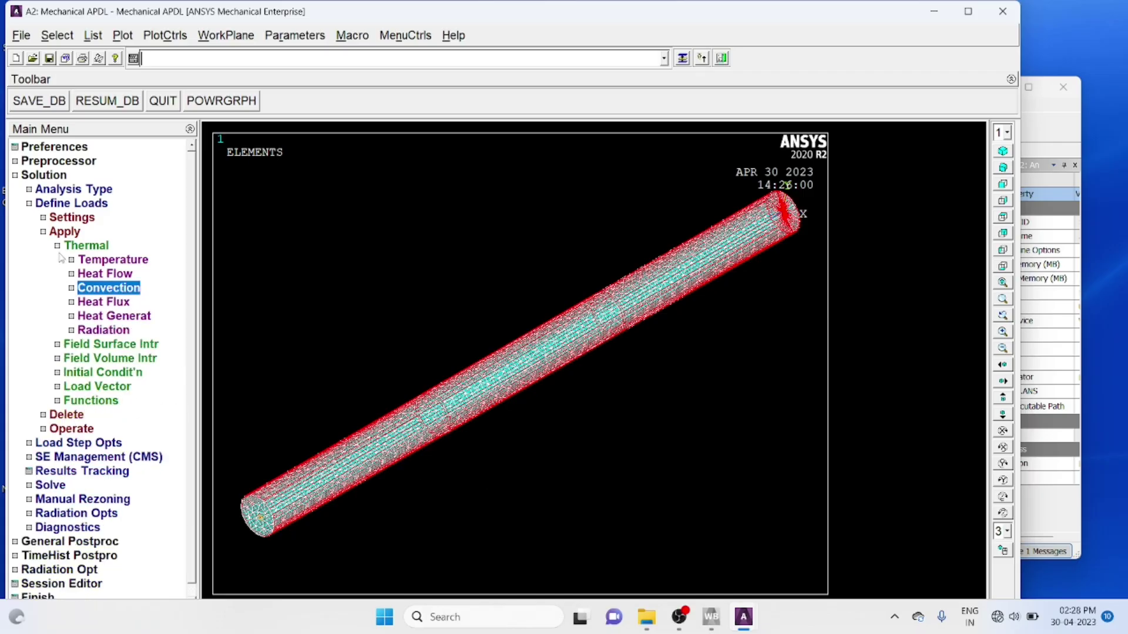
- Apply an initial TEMP condition of 25 to all nodes of the fin
left_click(59, 373)
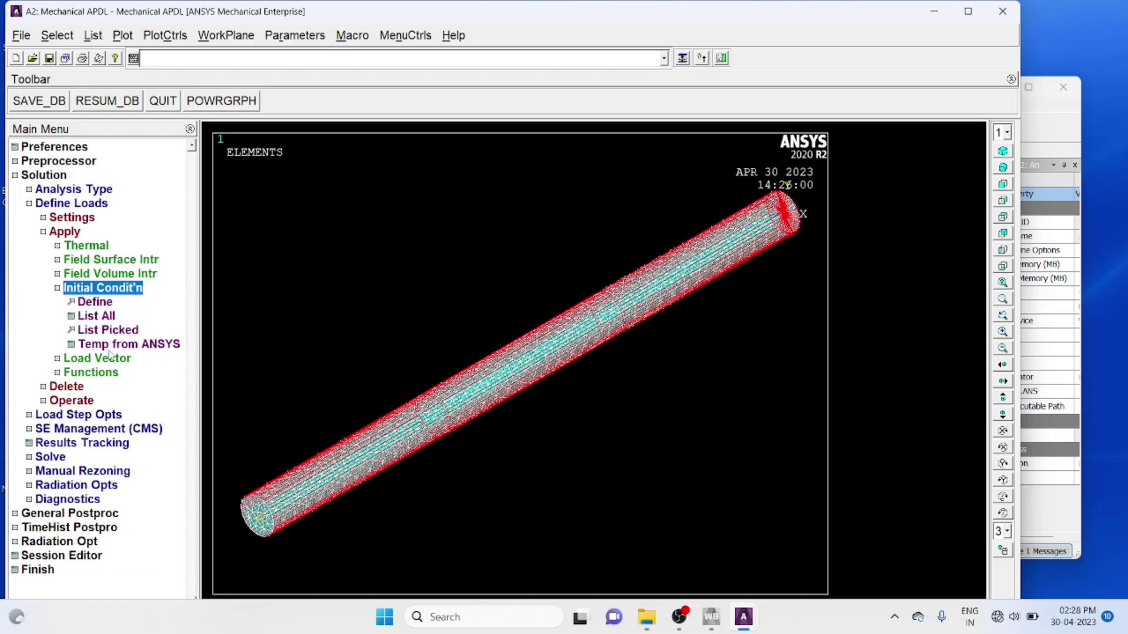
left_click(95, 302)
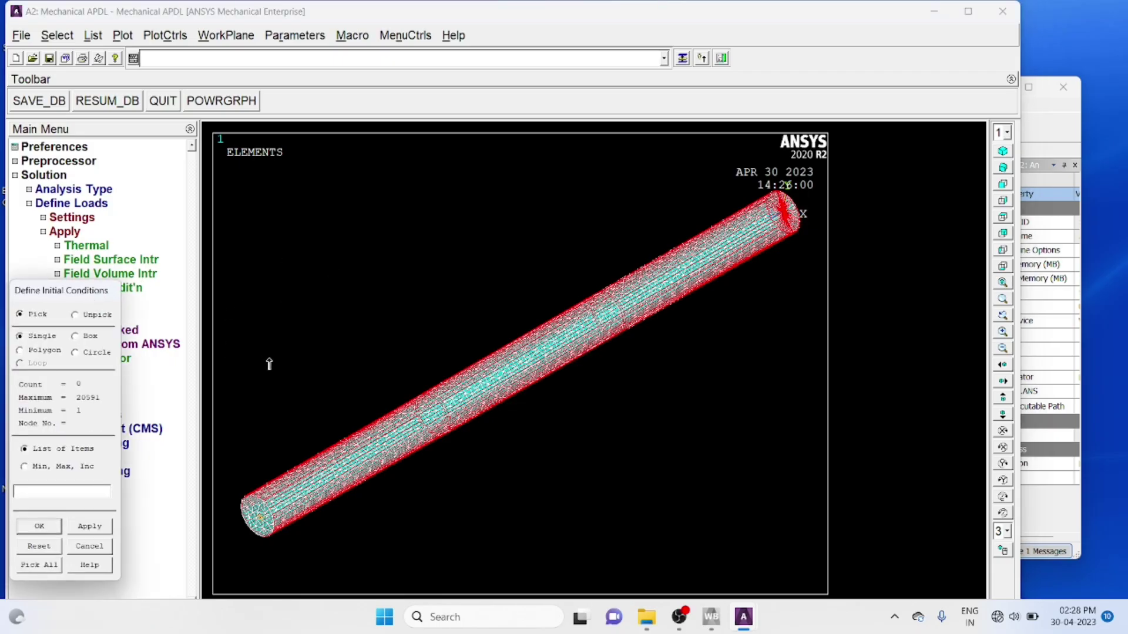
left_click(38, 565)
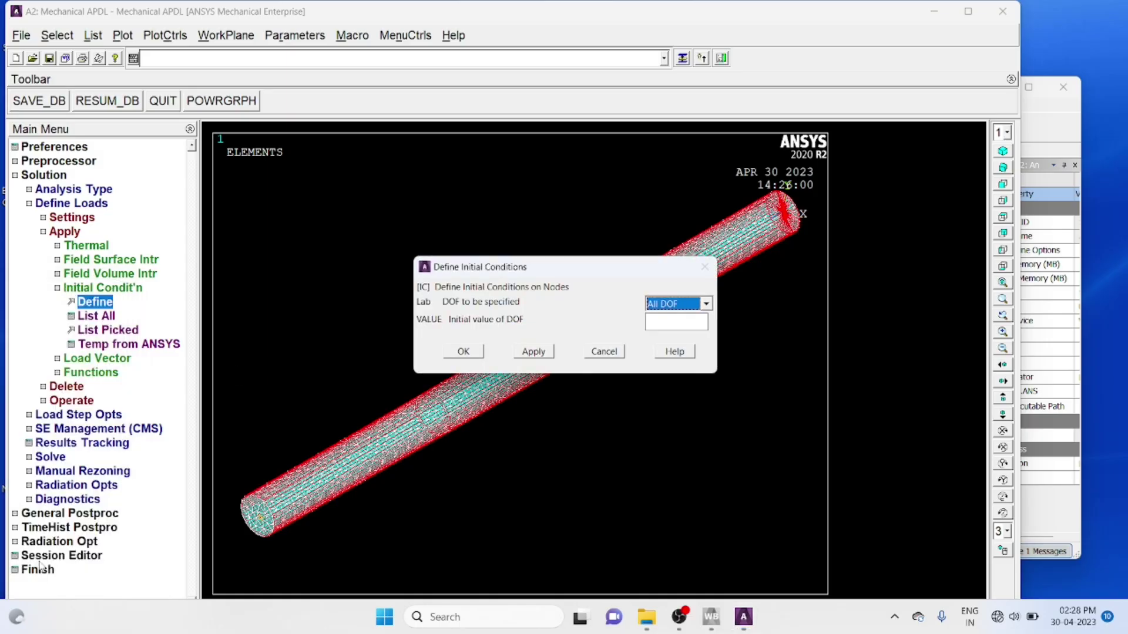
left_click(706, 305)
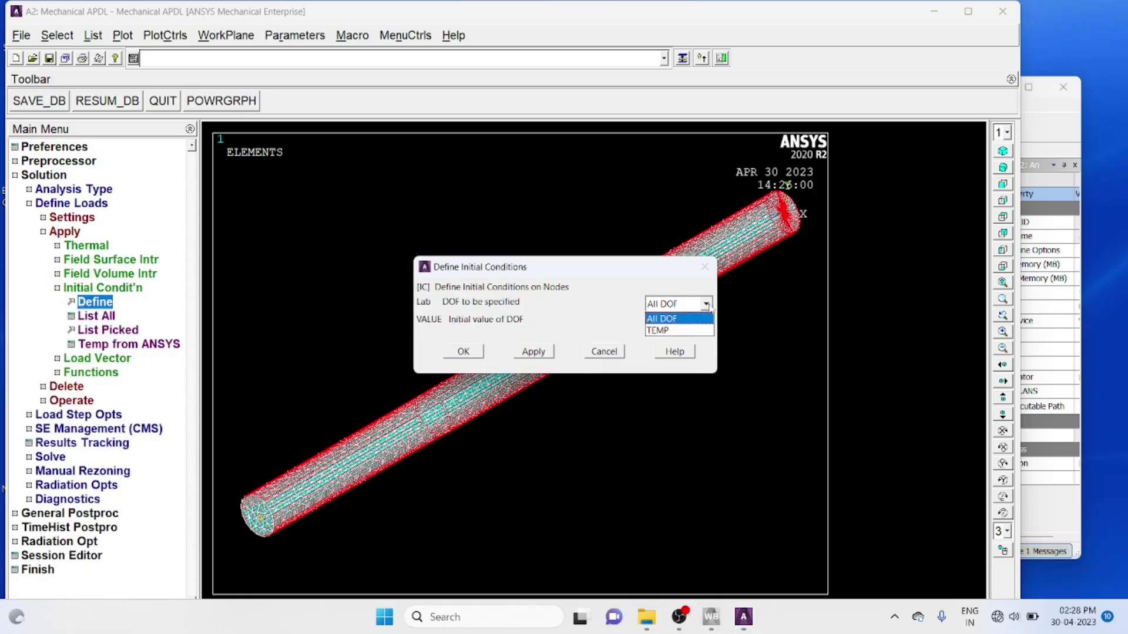
left_click(681, 331)
left_click(669, 322)
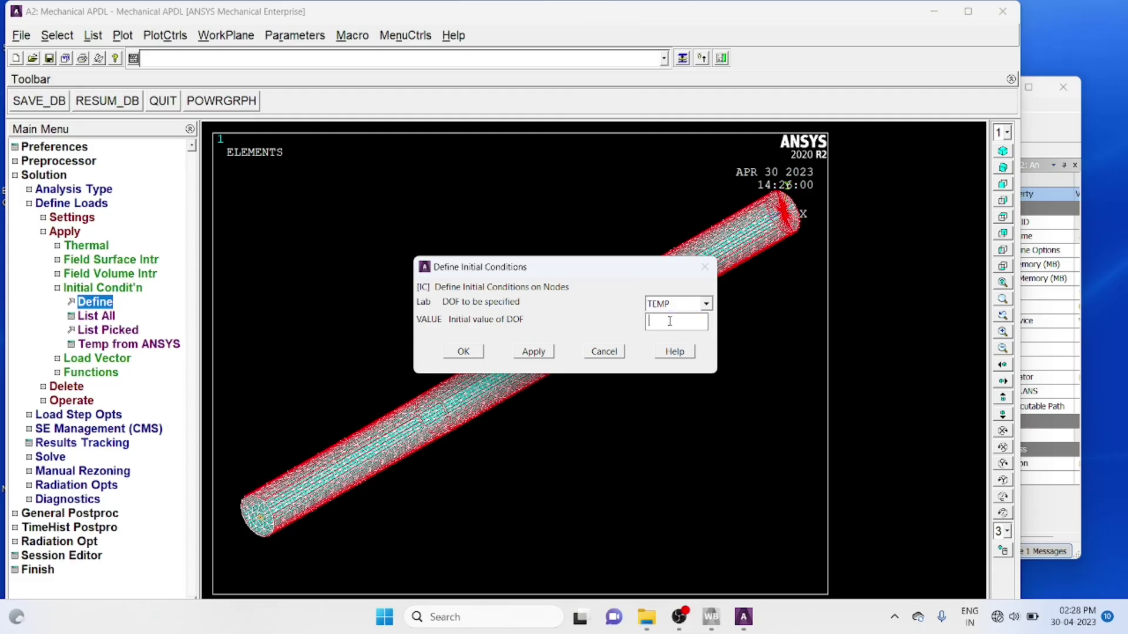
type("25")
left_click(461, 353)
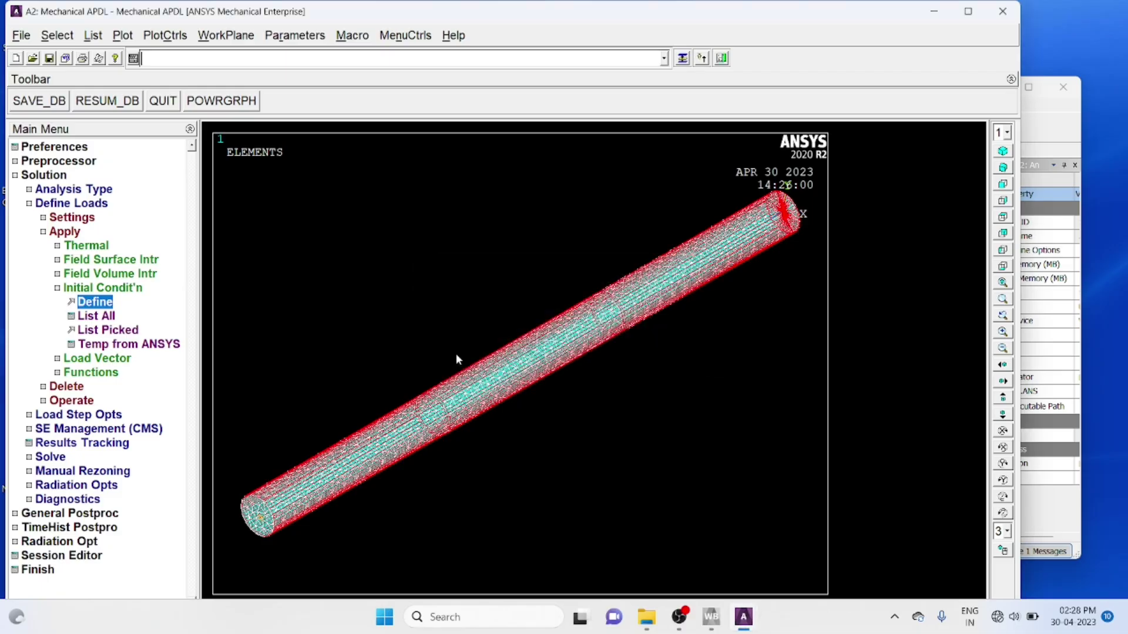
- Collapse the Initial Condition, Apply and Define Loads branches of the Solution tree
left_click(57, 288)
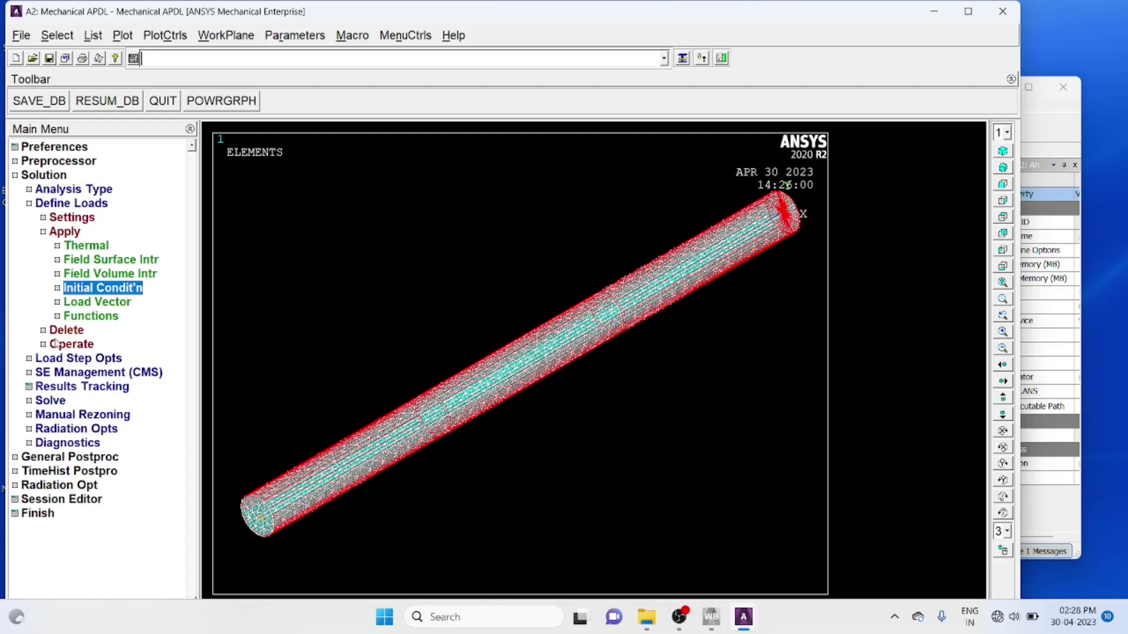
left_click(43, 232)
left_click(28, 204)
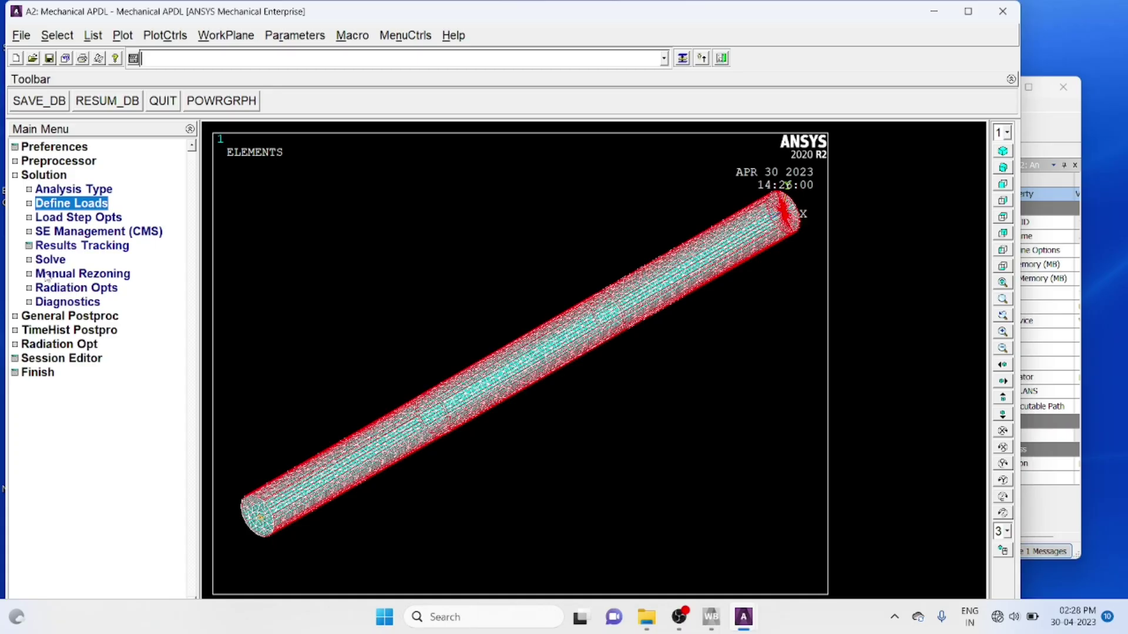
- Set DB/Results File output to write all items at every substep
left_click(30, 218)
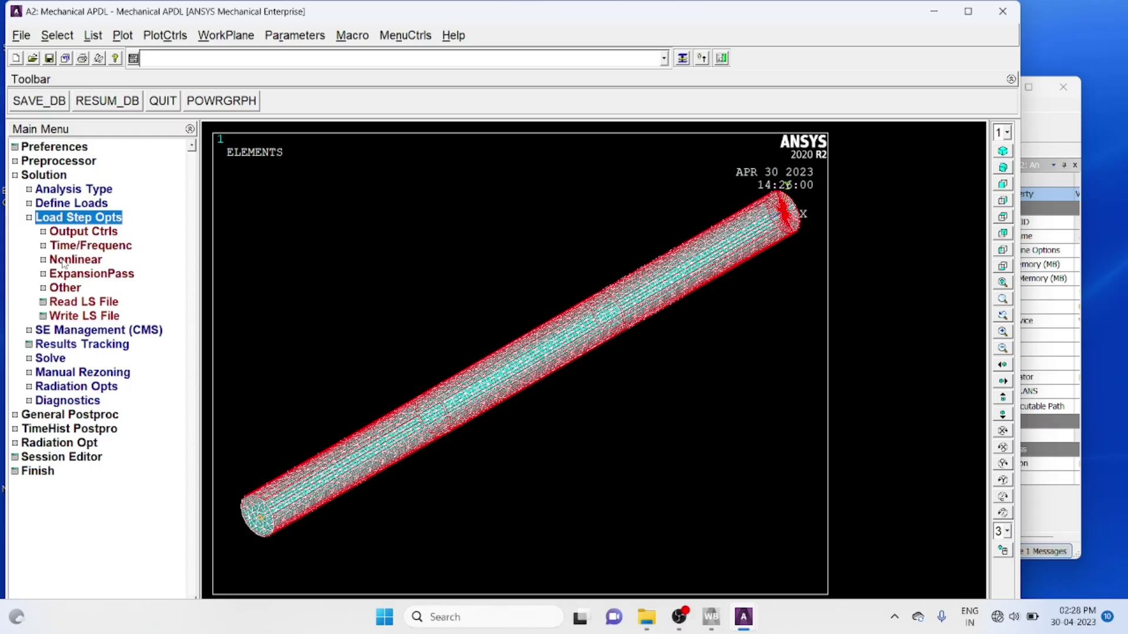
left_click(69, 232)
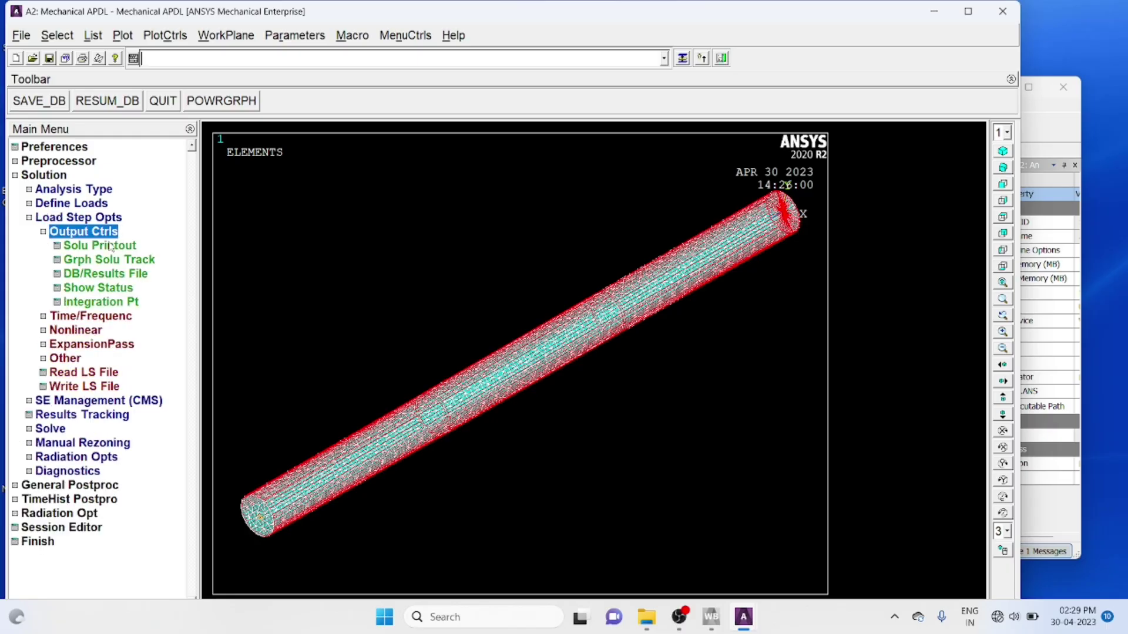
left_click(104, 276)
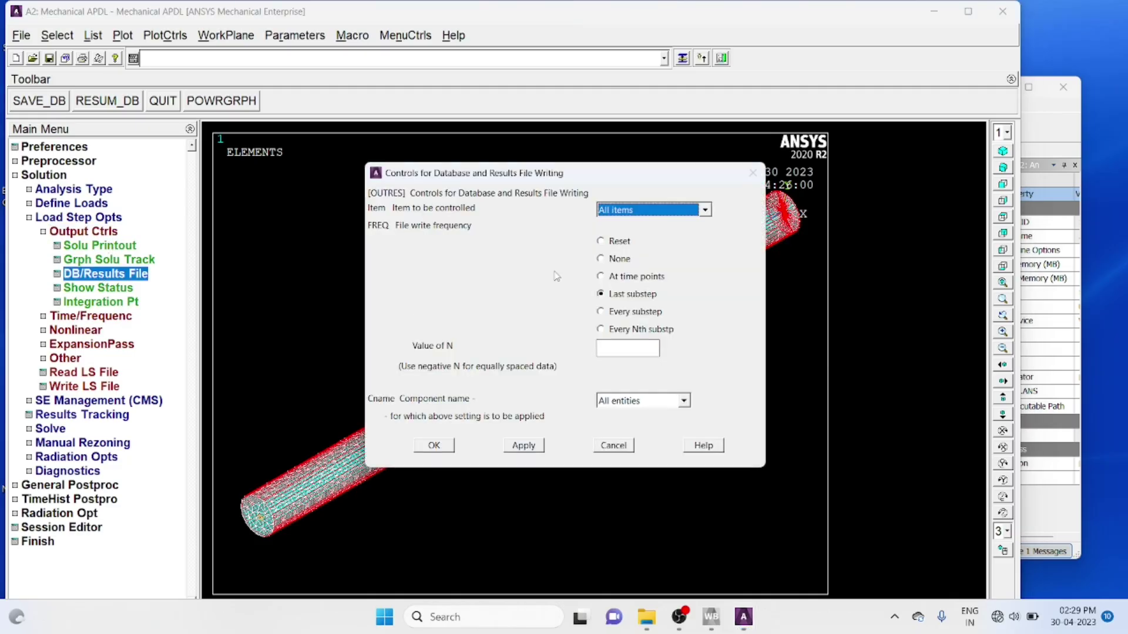
left_click(601, 313)
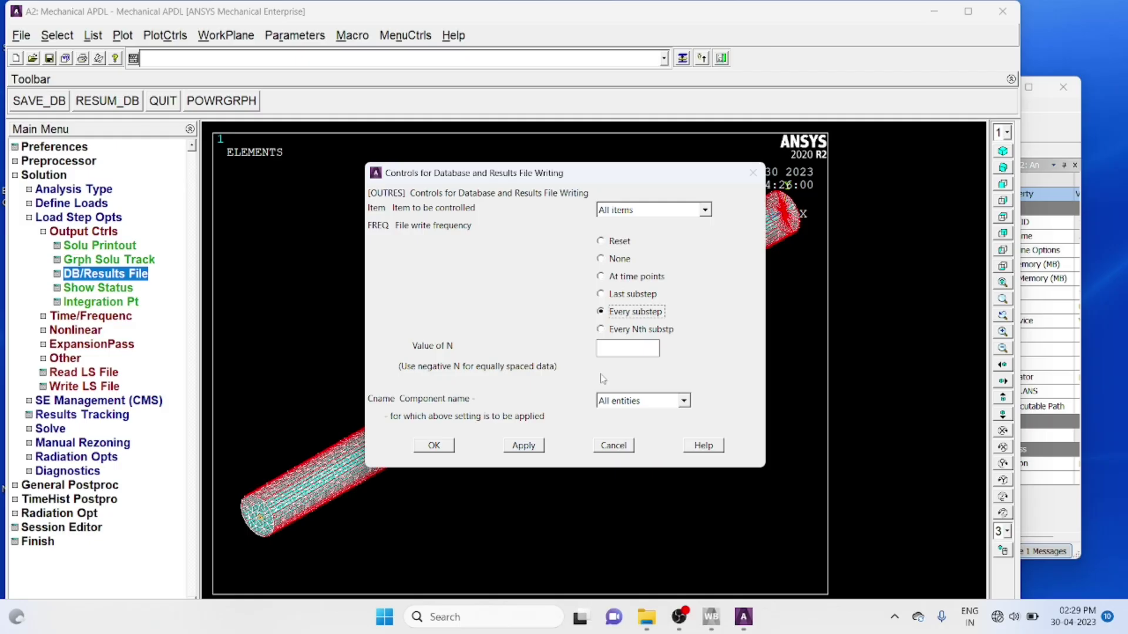
left_click(447, 447)
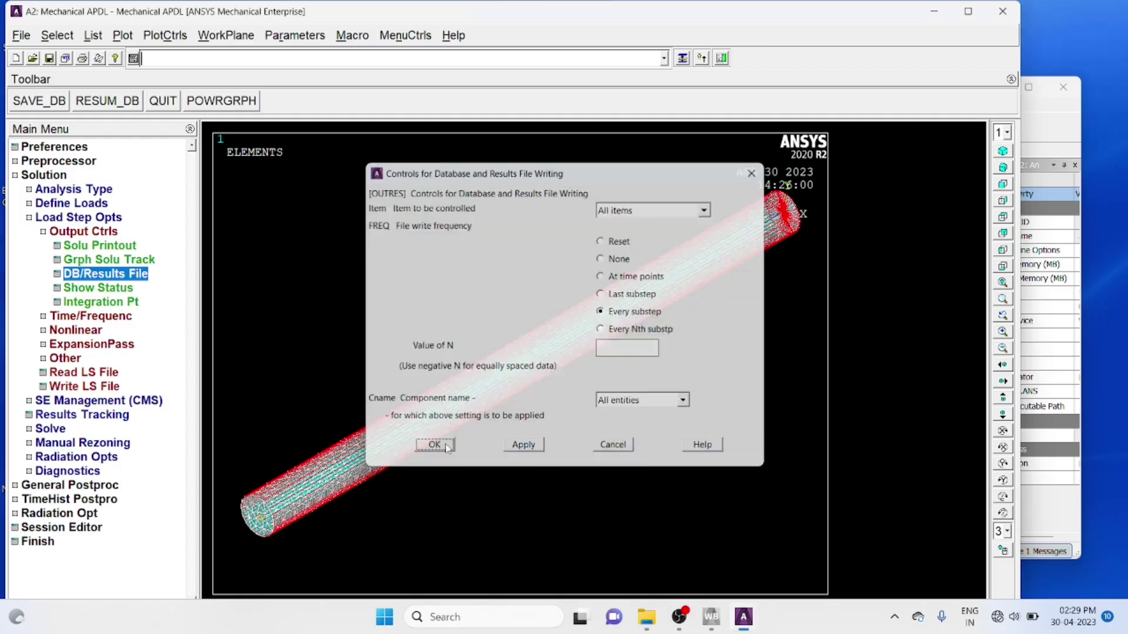
left_click(44, 233)
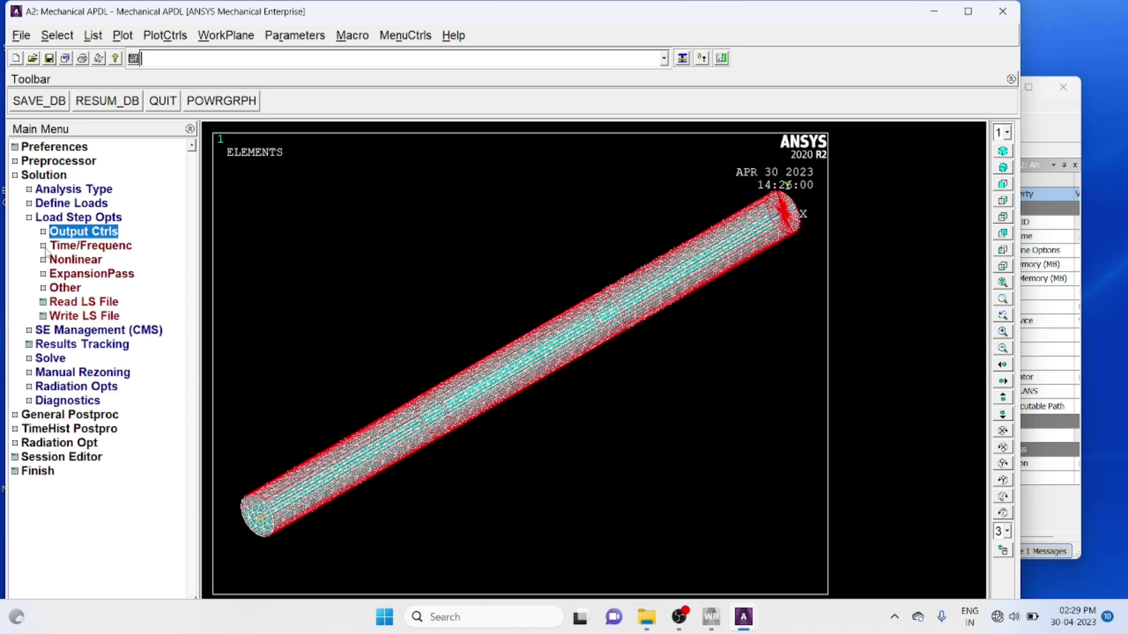
- In Time - Time Step, set the load step end time to 10000 with stepped boundary conditions
left_click(46, 248)
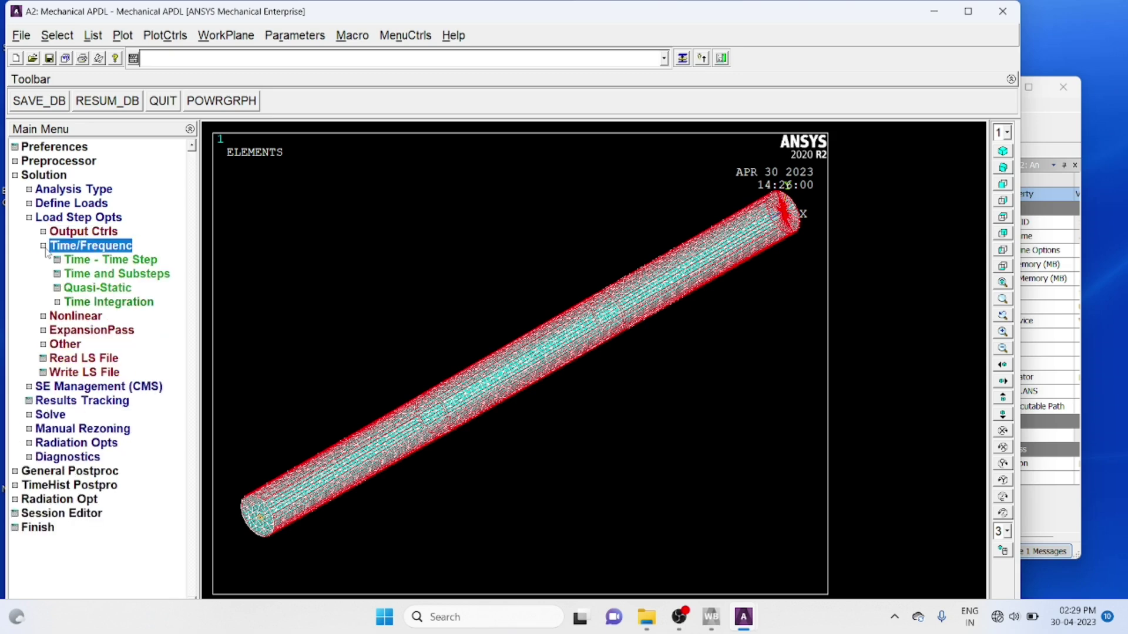
left_click(85, 262)
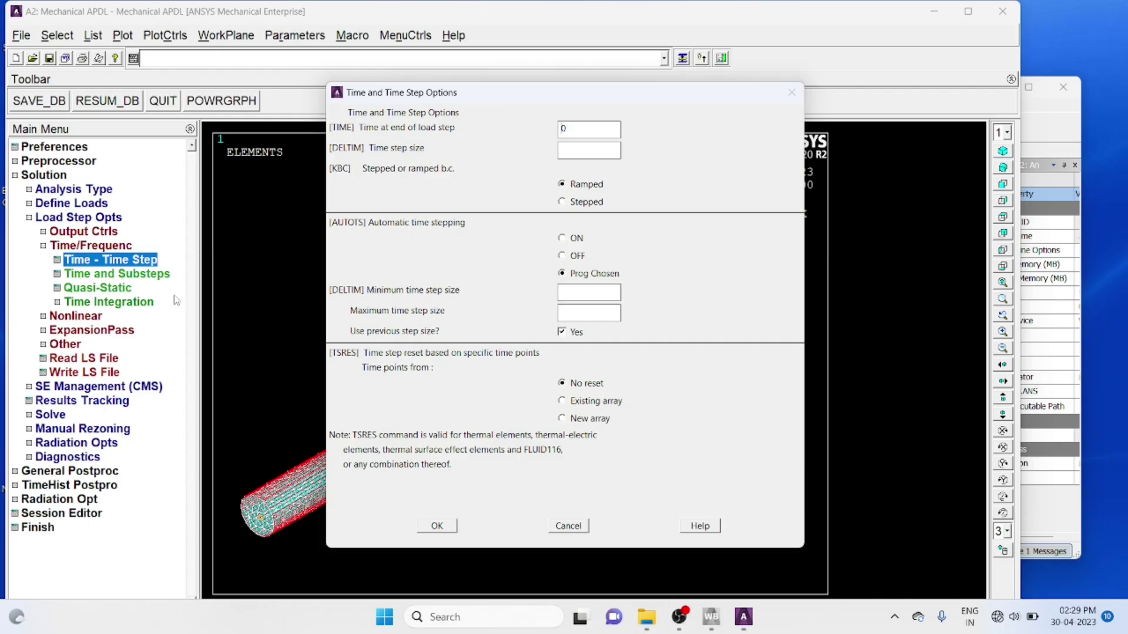
left_click(562, 125)
type("10000")
left_click(564, 203)
- Limit time steps to a 0.01 minimum and 200 maximum, confirm, and collapse the branches
left_click(575, 290)
left_click(571, 297)
type("0.01")
left_click(580, 315)
type("200")
left_click(444, 525)
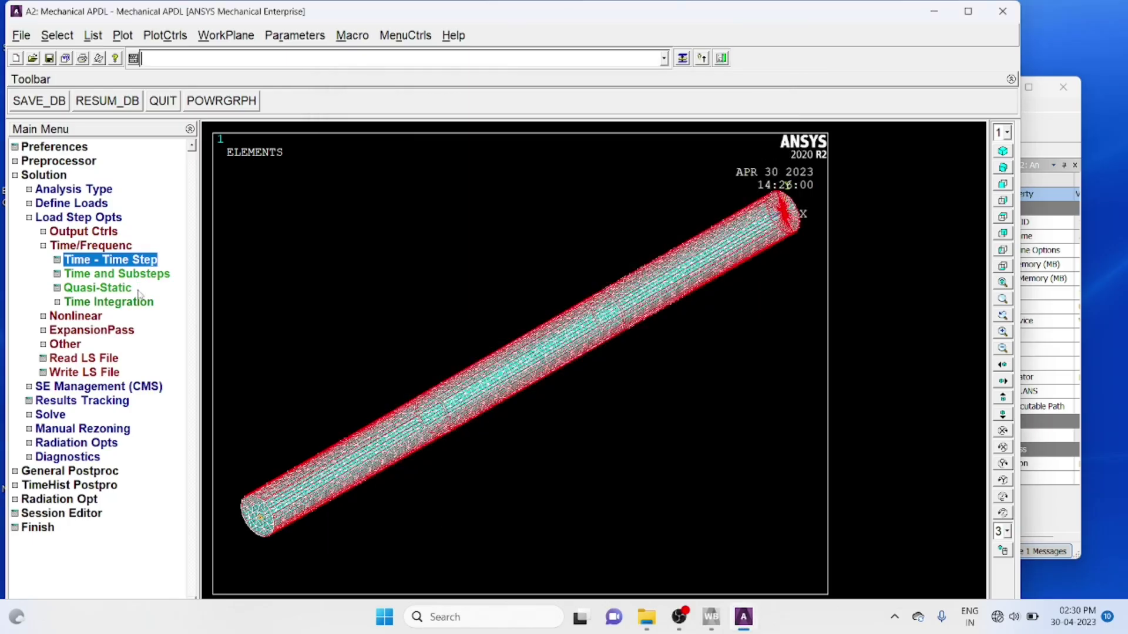
left_click(45, 249)
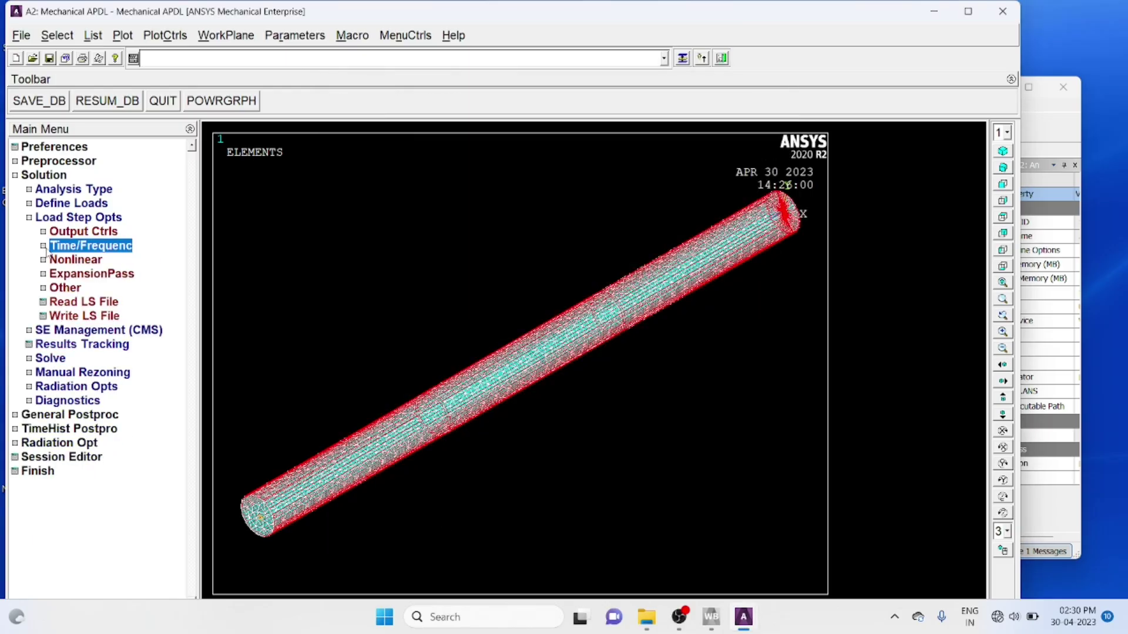
left_click(32, 218)
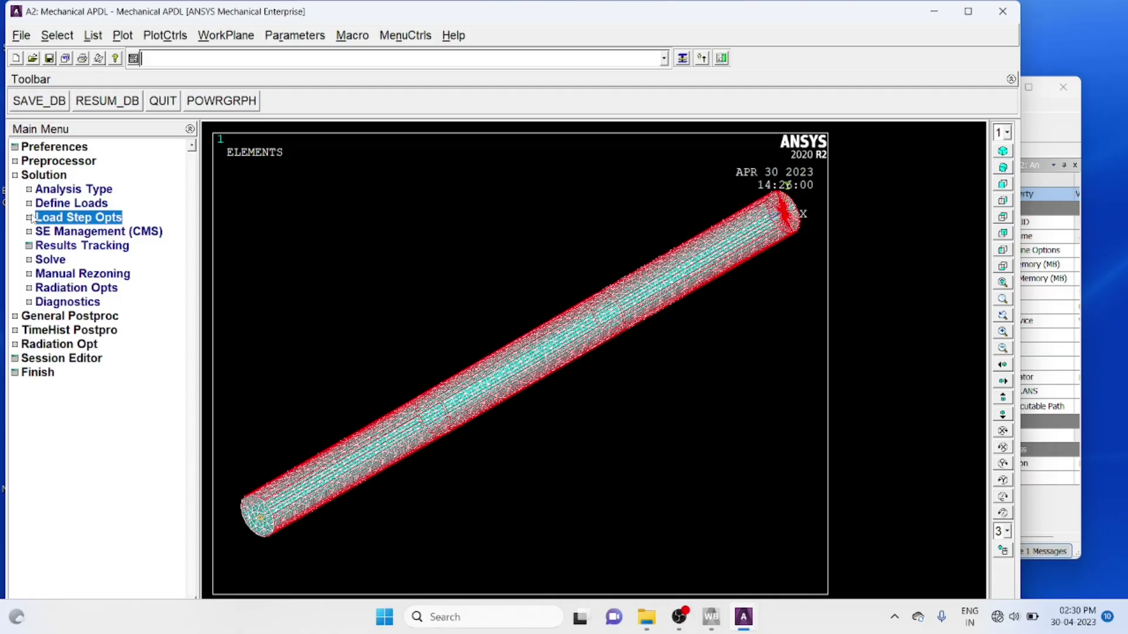
- Solve the current load step despite the warning, then close the done note and status listing
left_click(38, 261)
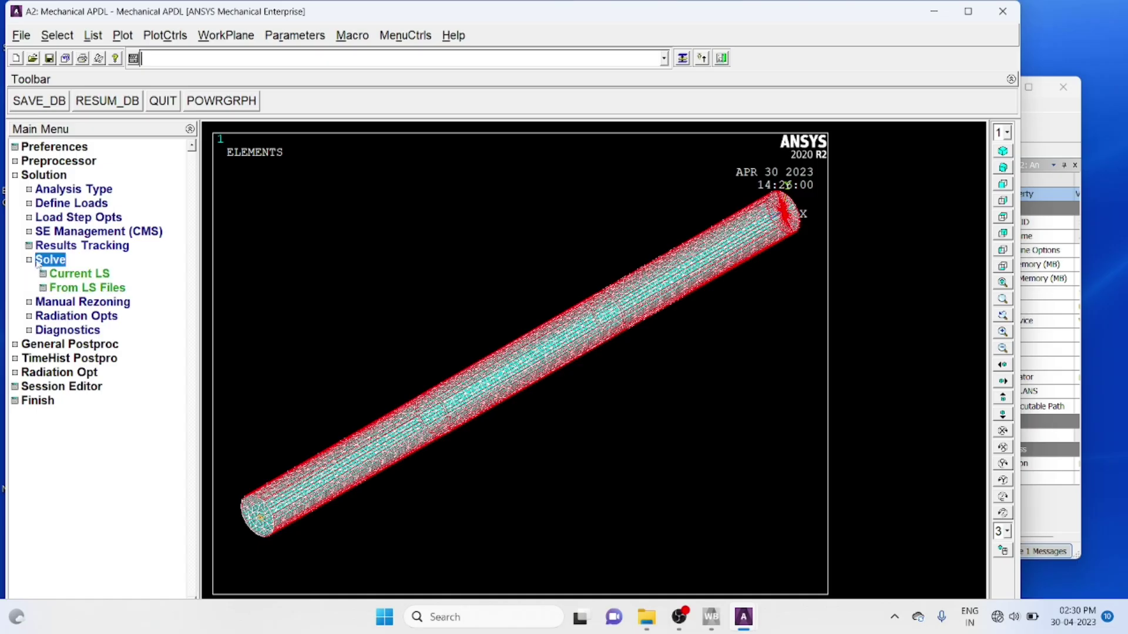
left_click(77, 274)
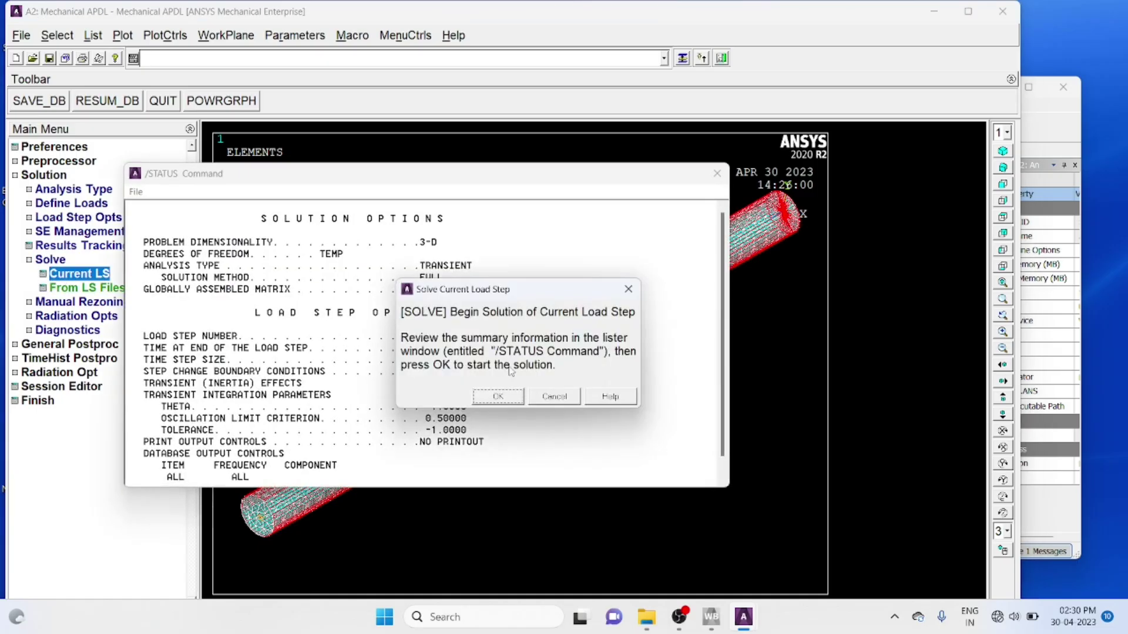
left_click(499, 397)
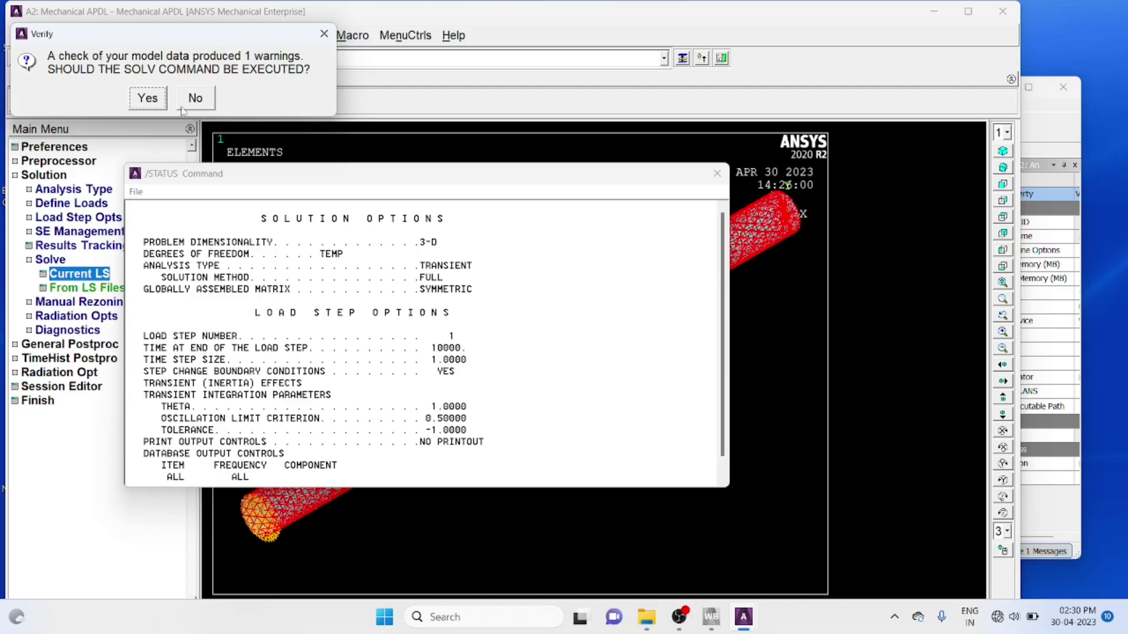
left_click(150, 98)
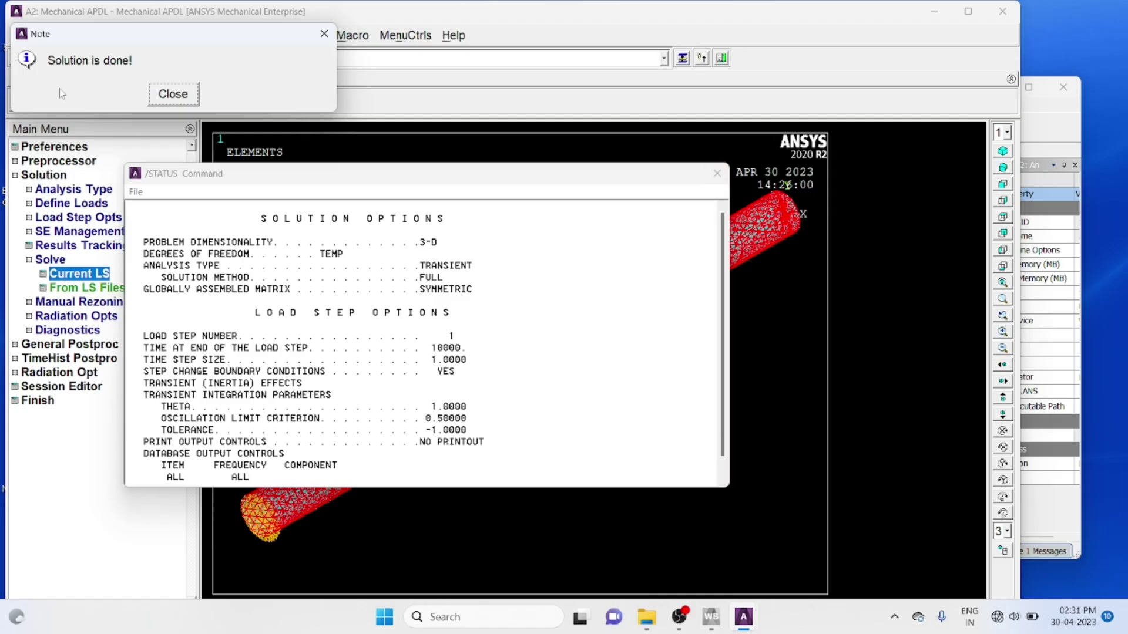
left_click(175, 94)
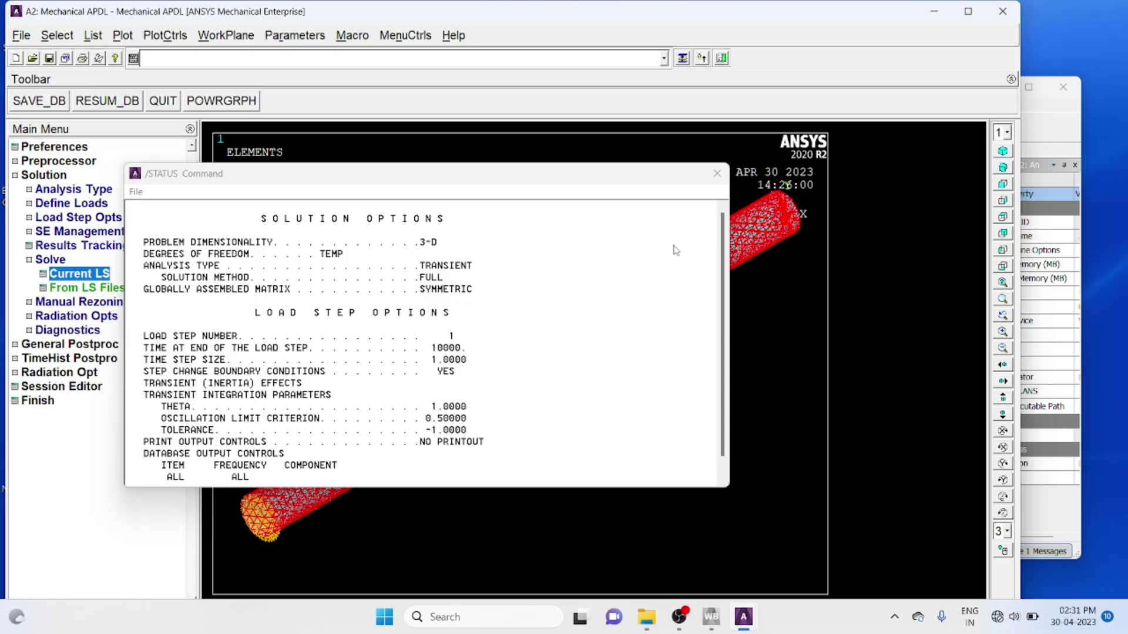
left_click(717, 176)
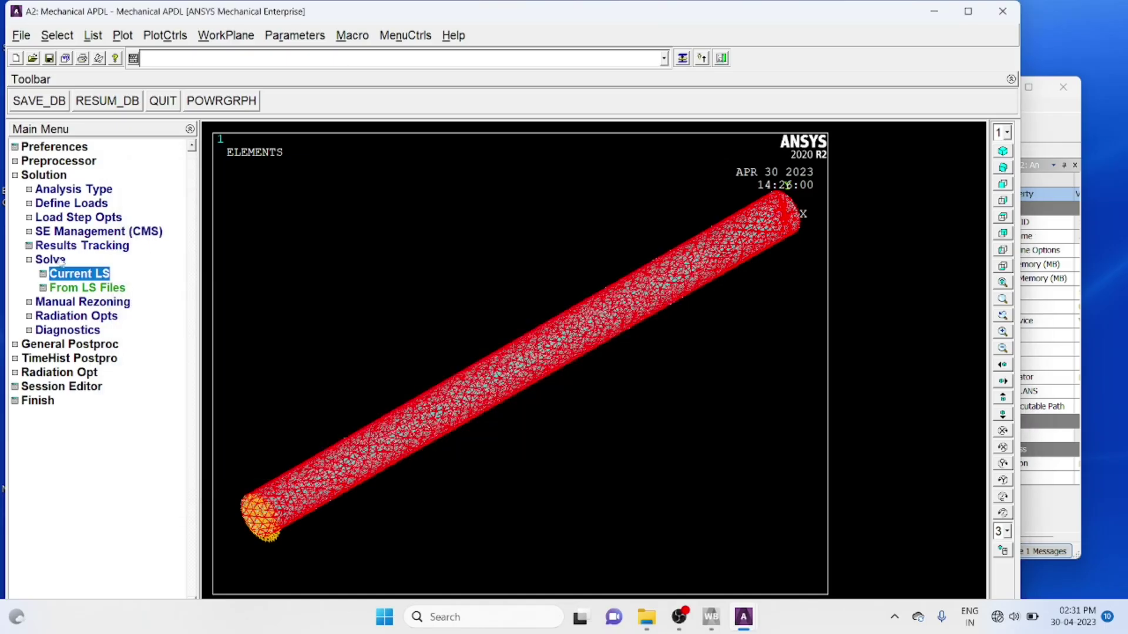
- Read the last result set, at time 10000, in General Postproc
left_click(33, 261)
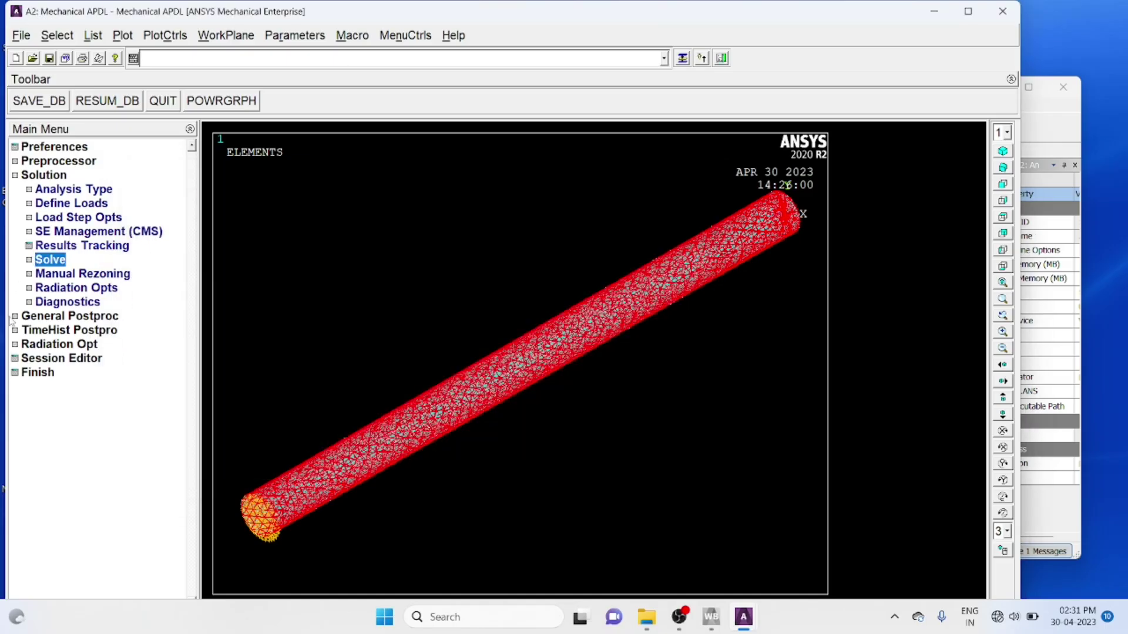
left_click(15, 175)
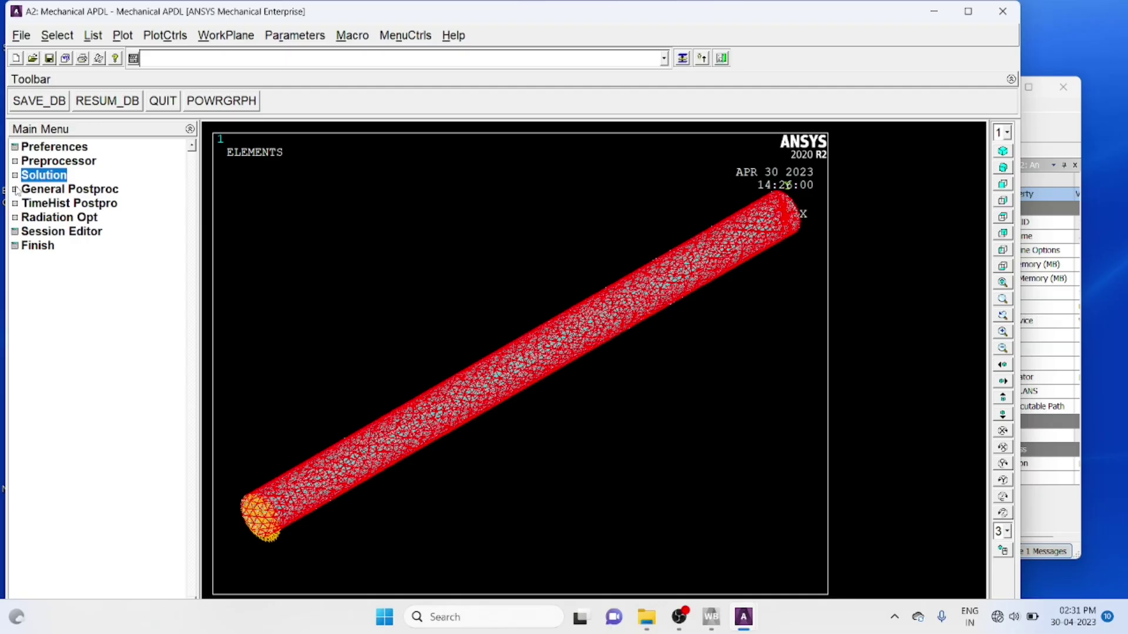
left_click(17, 189)
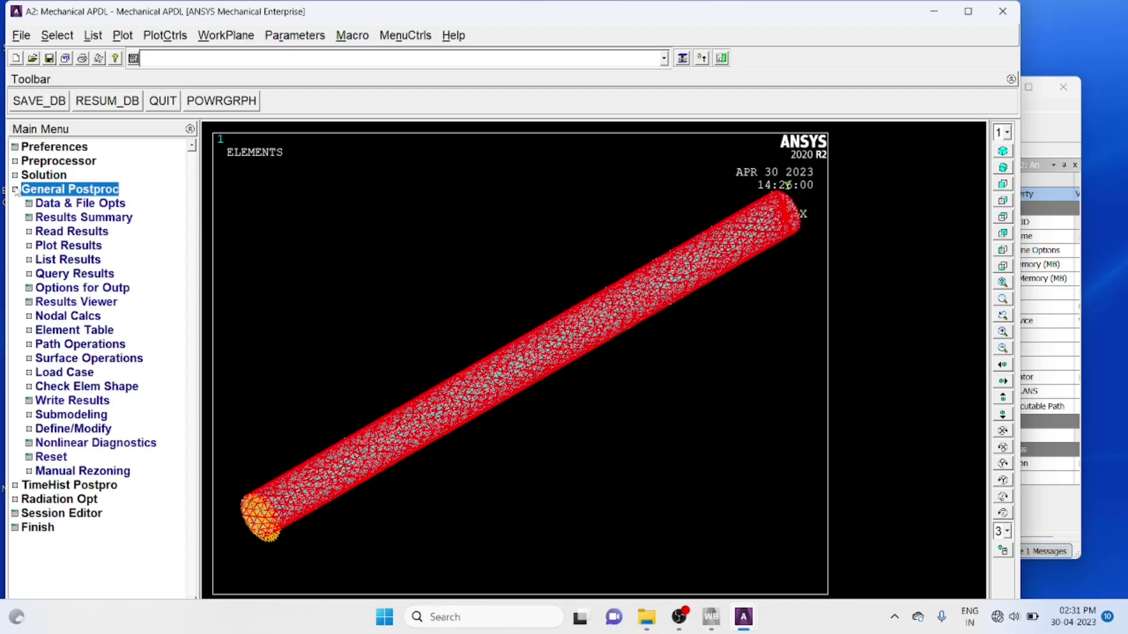
left_click(65, 231)
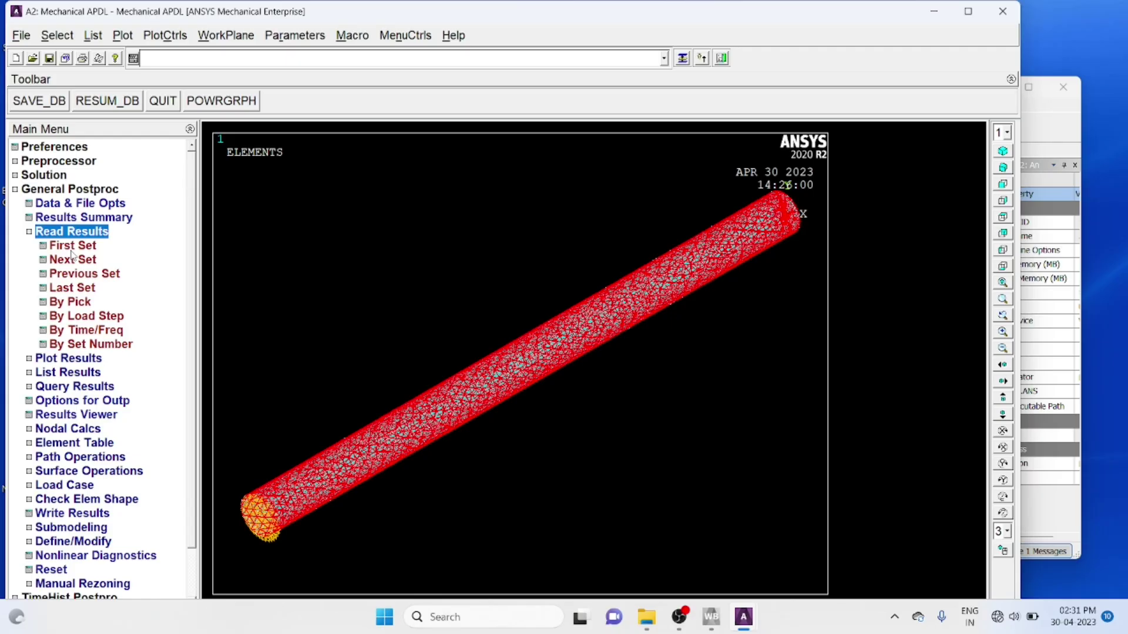
left_click(75, 292)
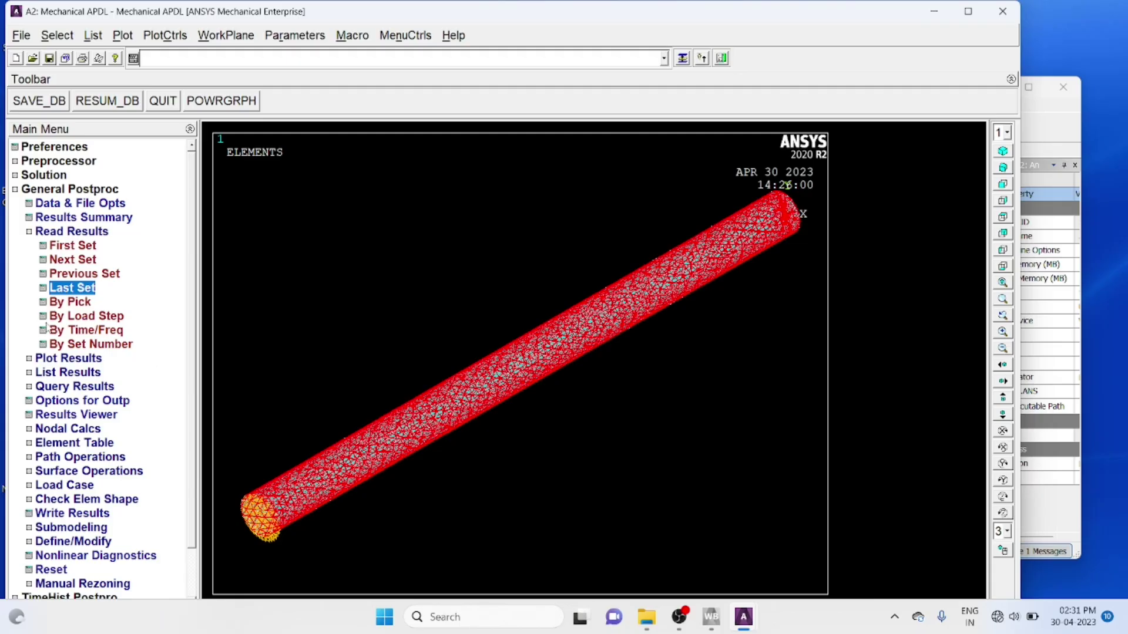
- Contour nodal temperature over the rod, ranging from 80.5363 to 100
left_click(32, 359)
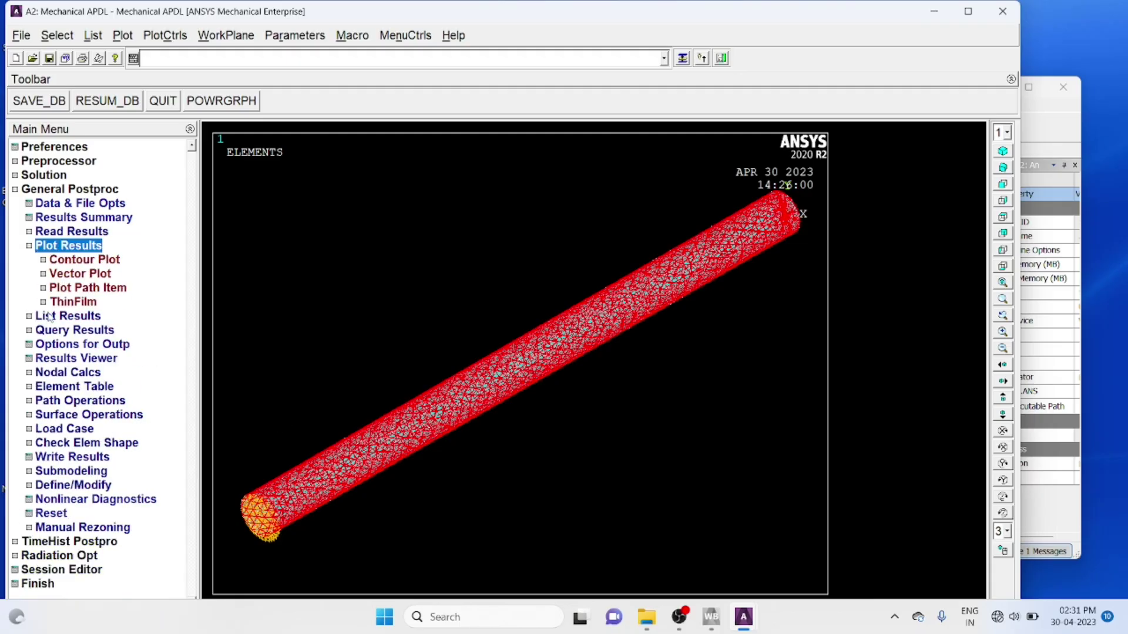
left_click(46, 260)
left_click(69, 274)
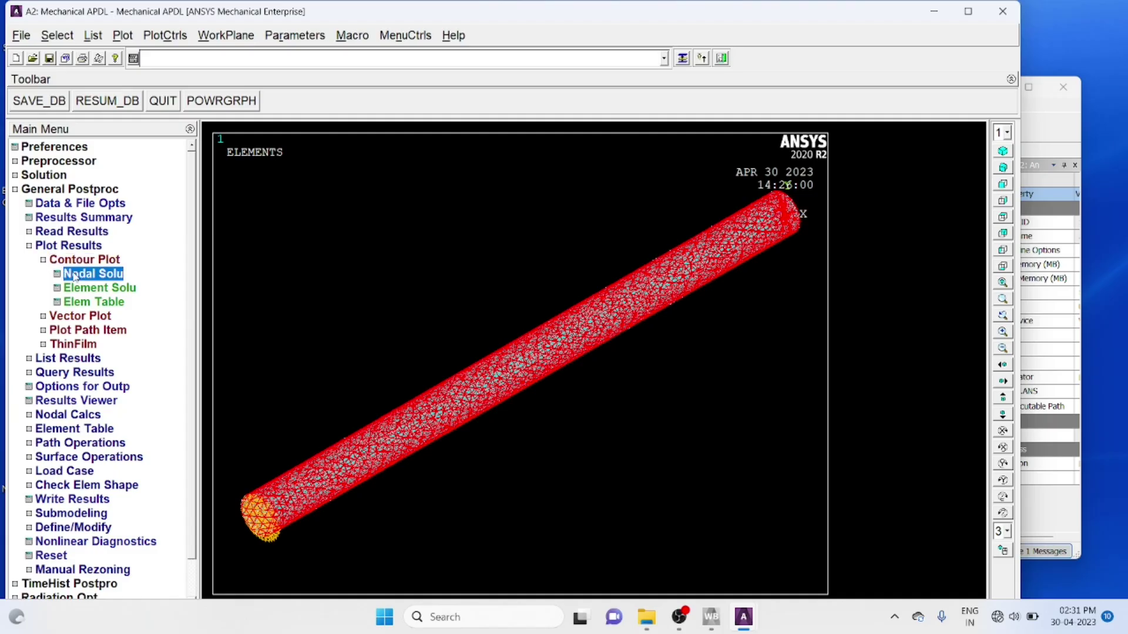
left_click(371, 210)
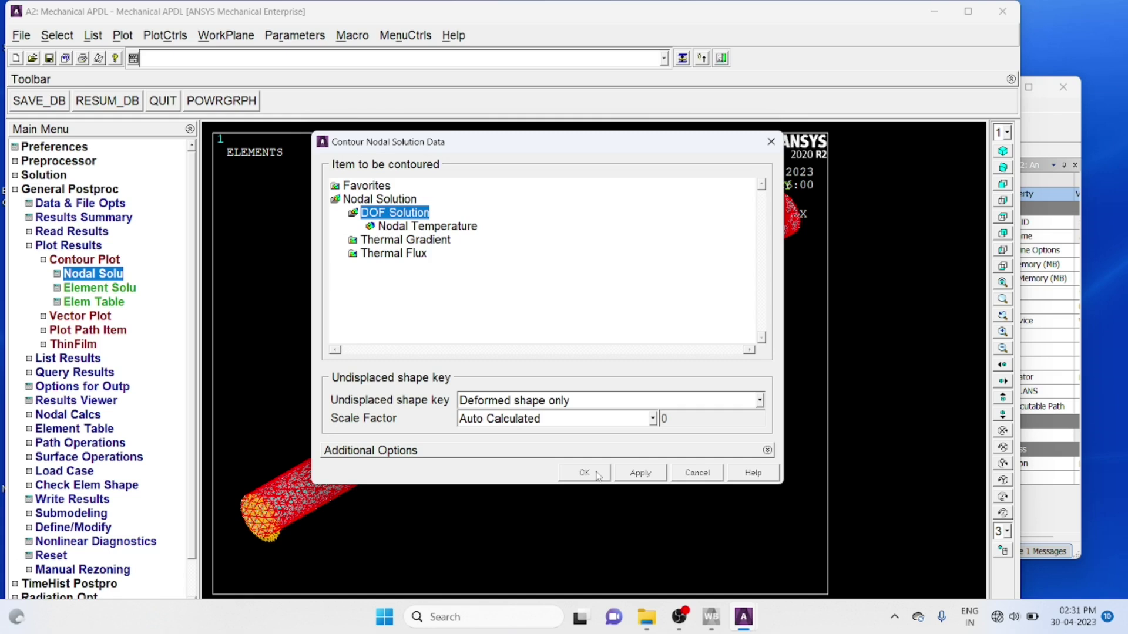
left_click(464, 229)
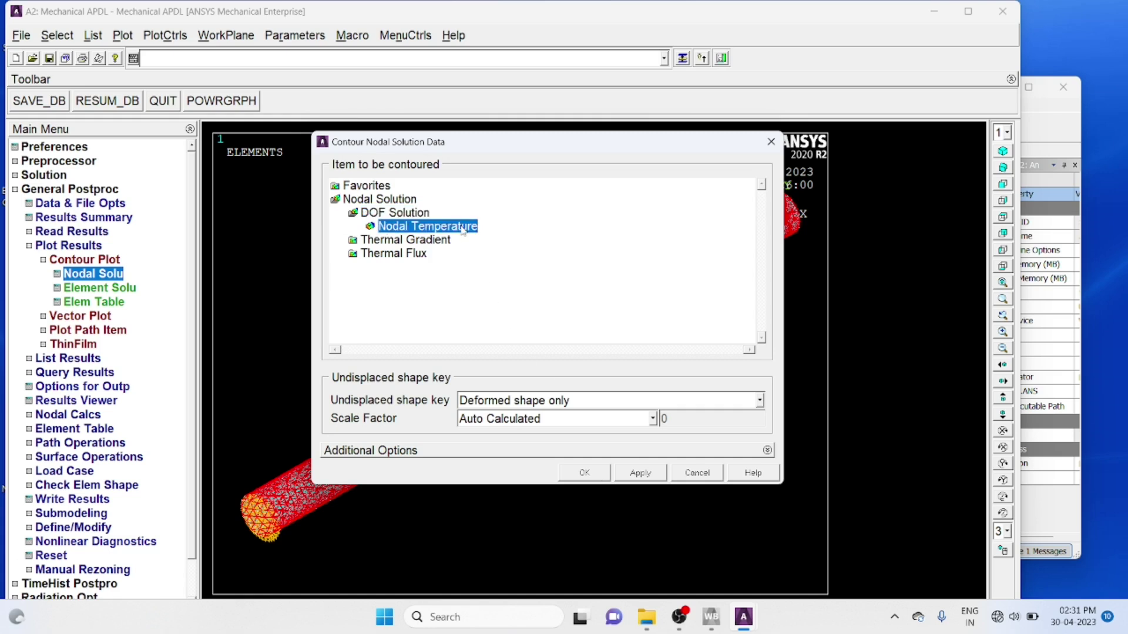
left_click(583, 474)
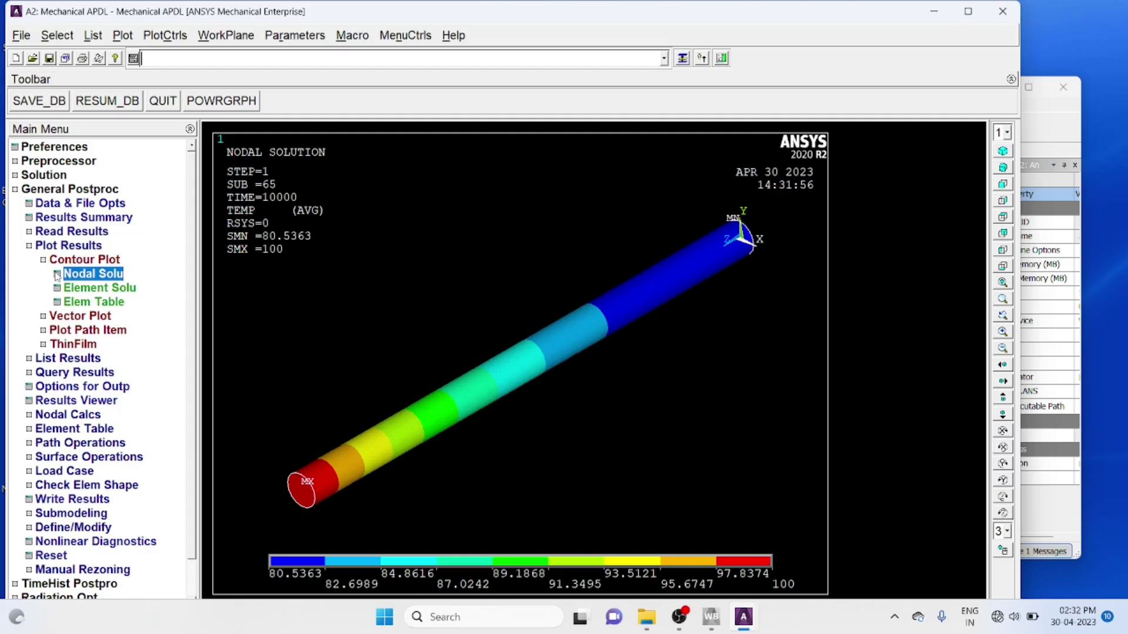
left_click(34, 233)
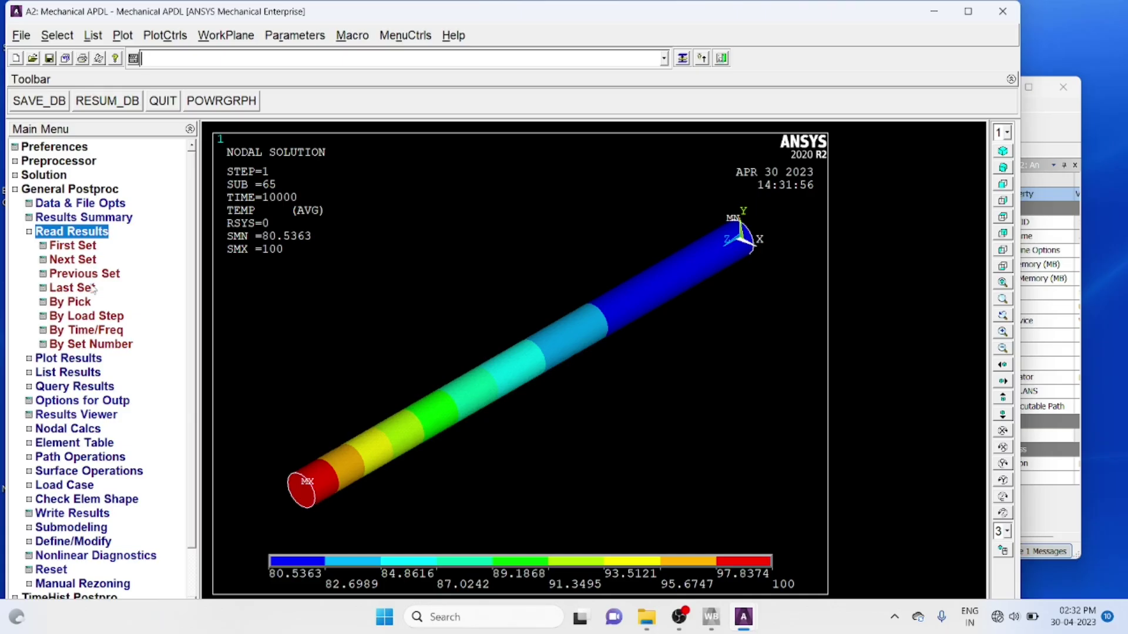
- Read results at time 25 and re-plot nodal temperature contours, now 25.0068 to 100
left_click(101, 333)
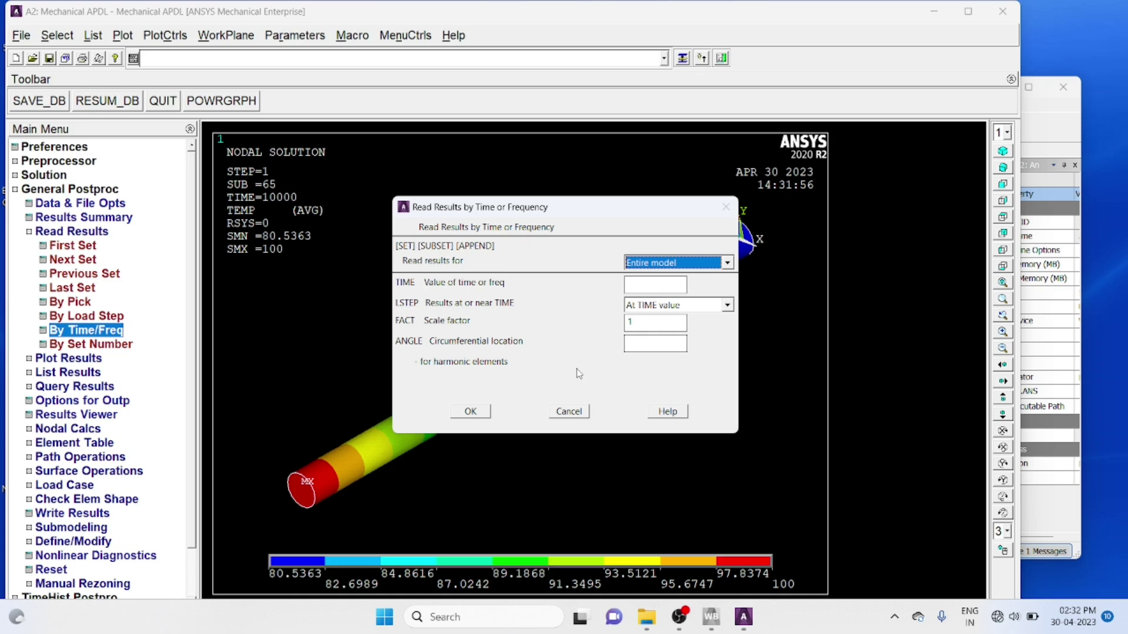
left_click(649, 287)
type("25")
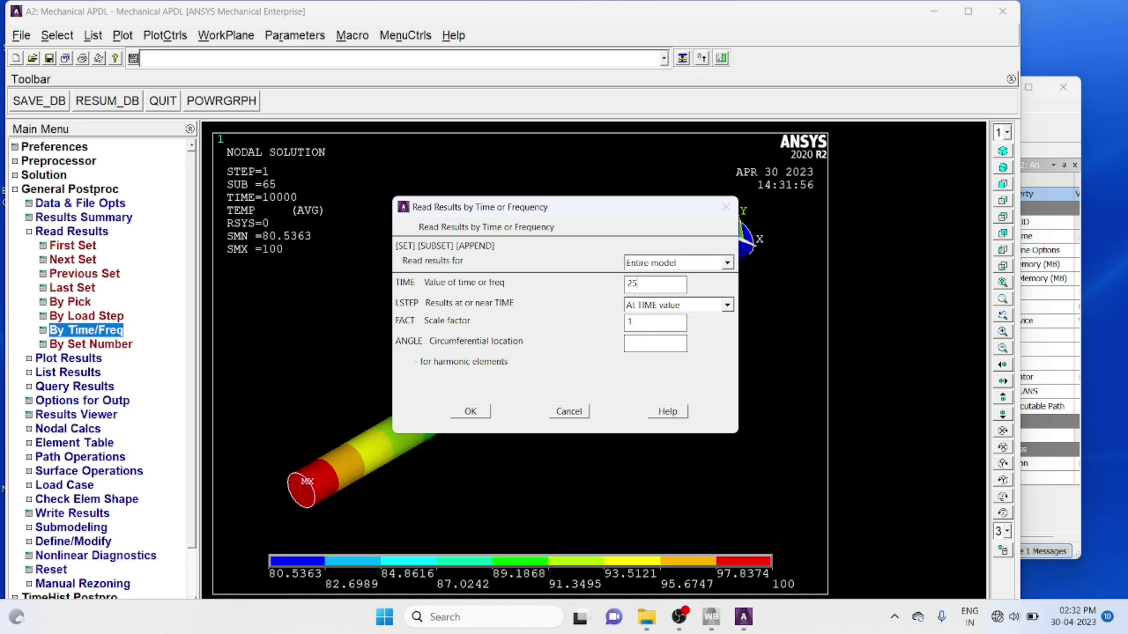
left_click(470, 413)
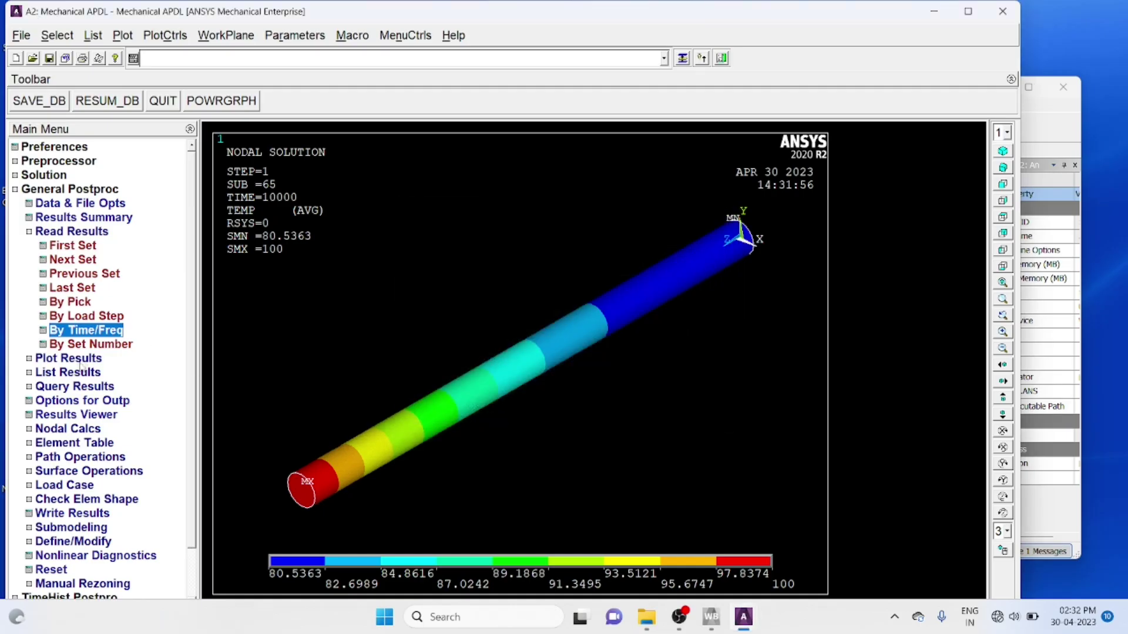
left_click(32, 359)
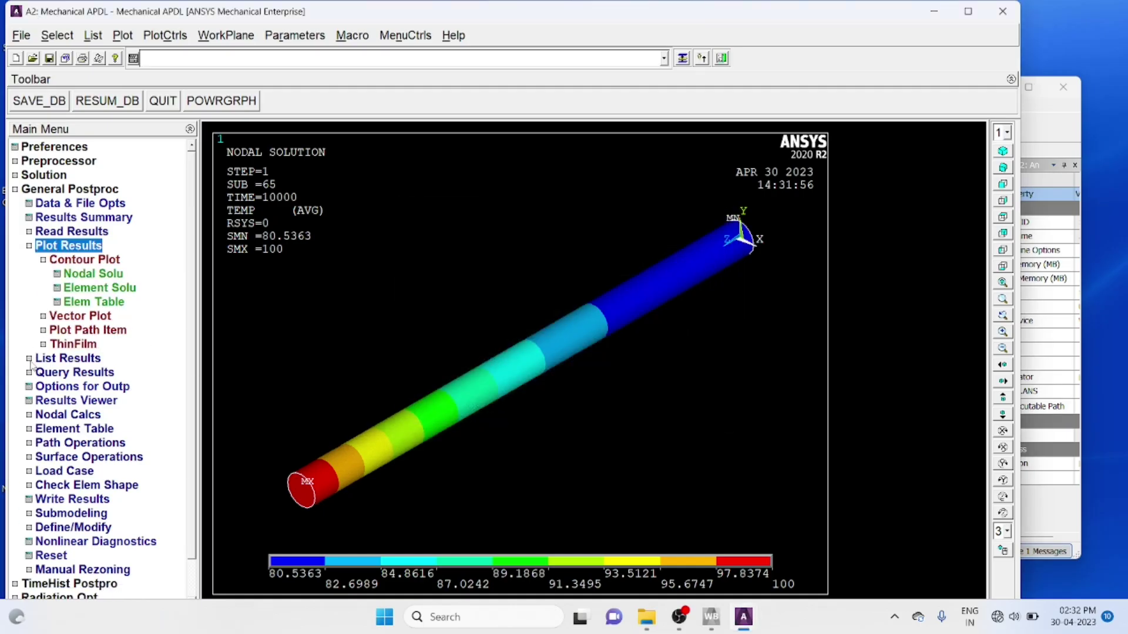
left_click(86, 275)
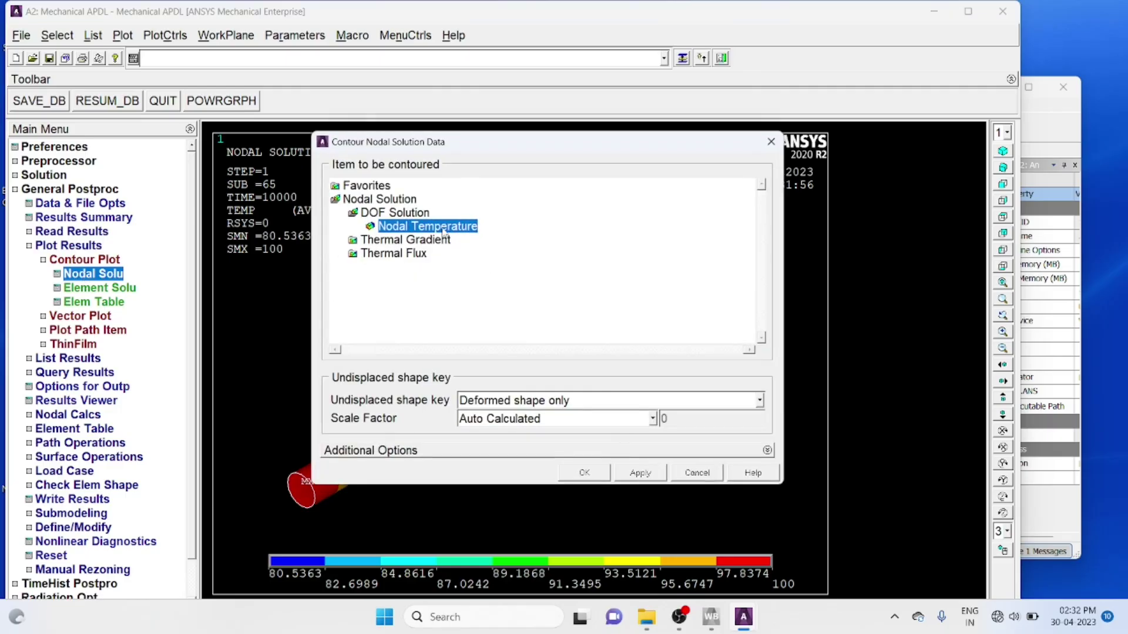
left_click(592, 475)
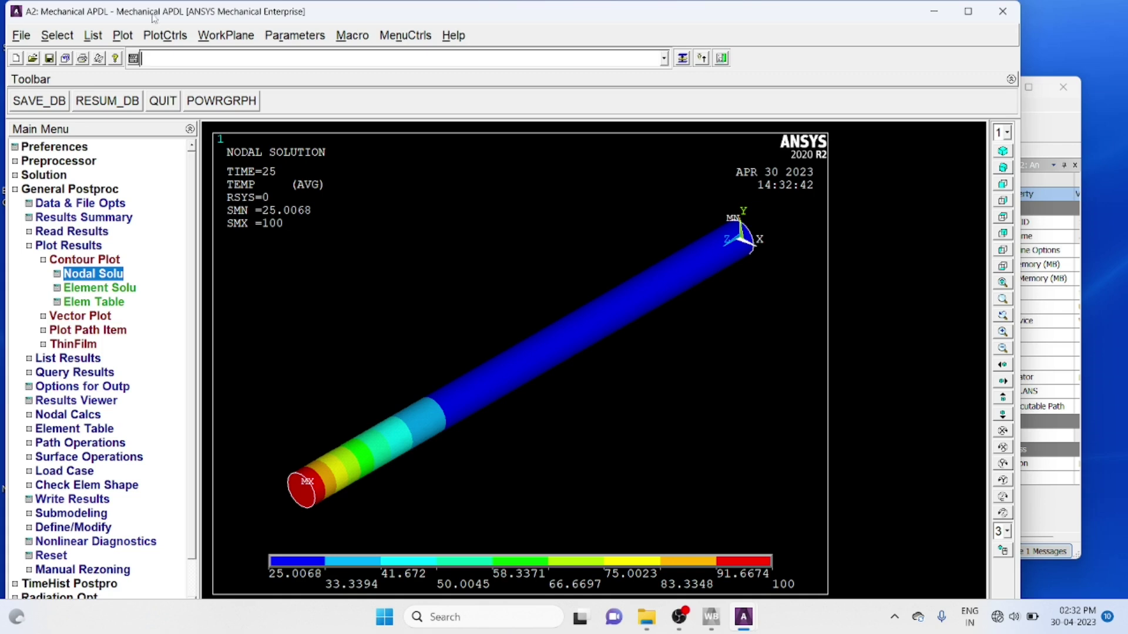
- Switch the graphics to Reverse Video for a white background
left_click(165, 35)
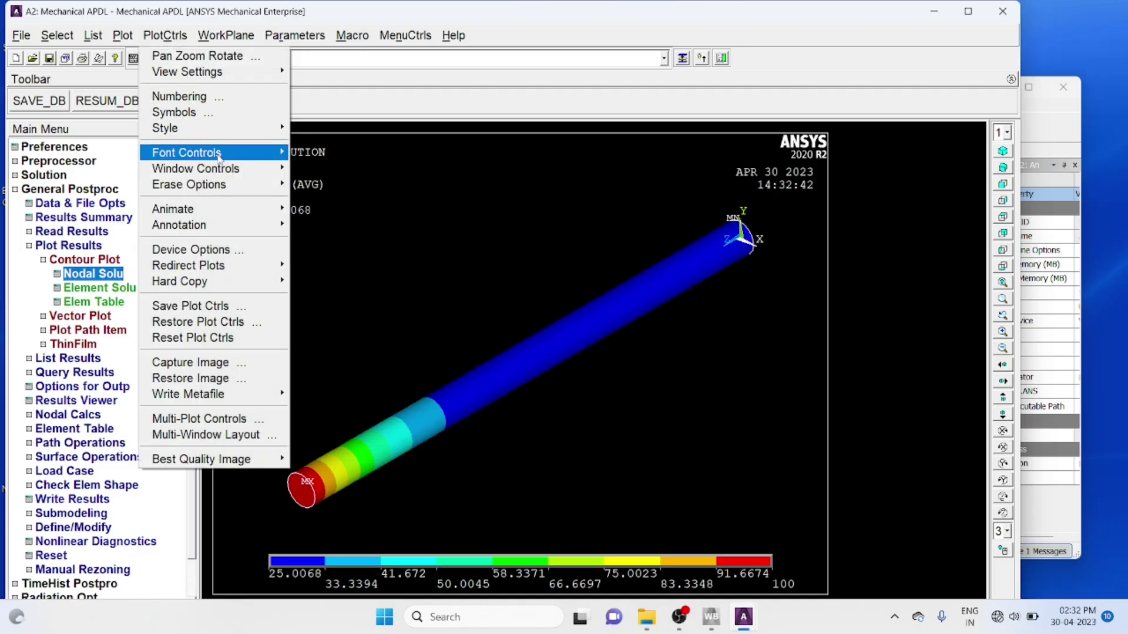
mouse_move(268, 127)
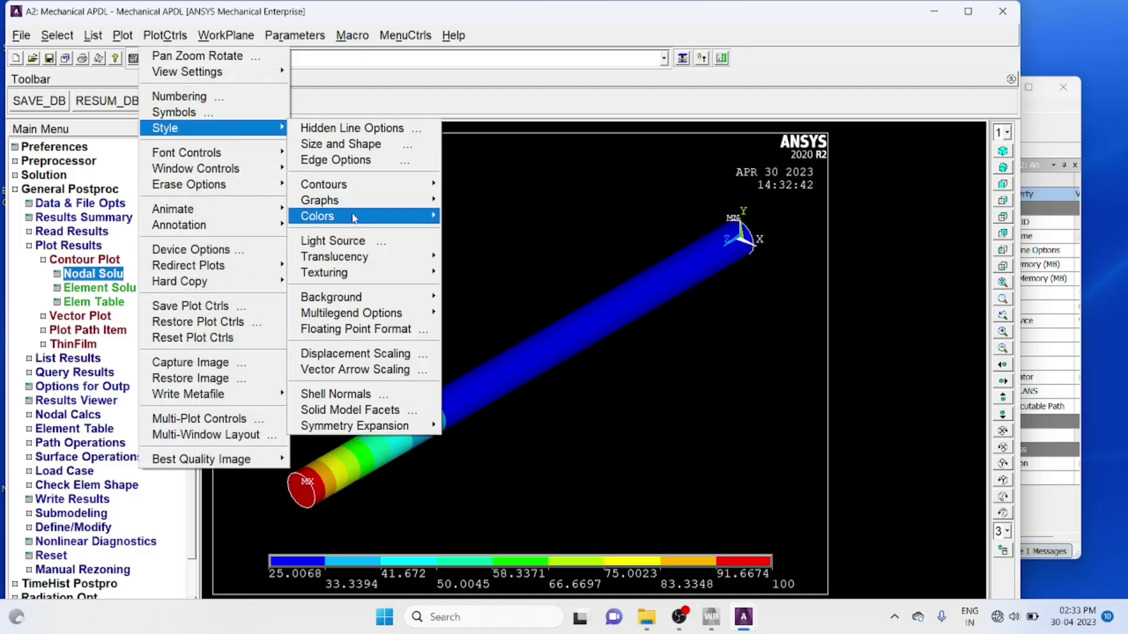
mouse_move(355, 219)
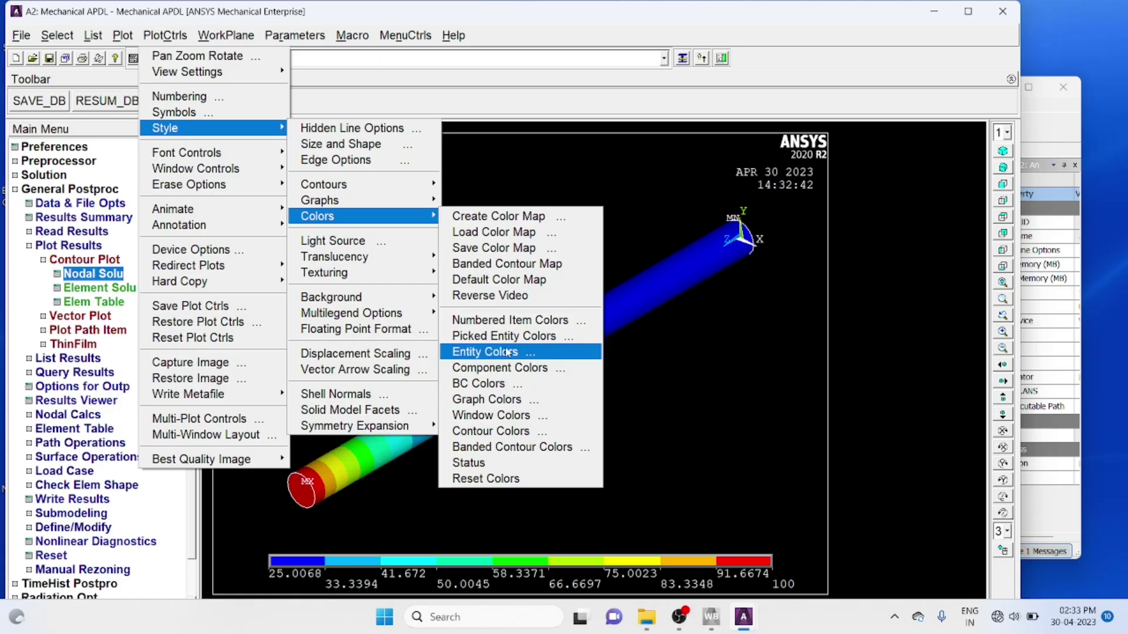
left_click(521, 295)
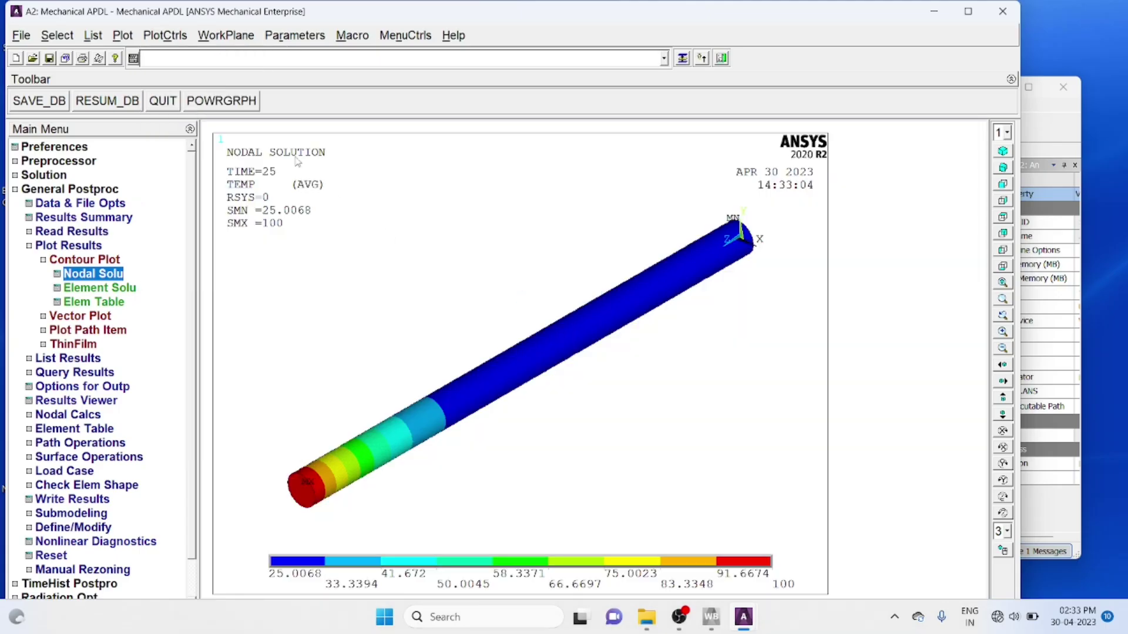
- Capture the 25 s temperature plot as an image and close the Image1 window
left_click(163, 37)
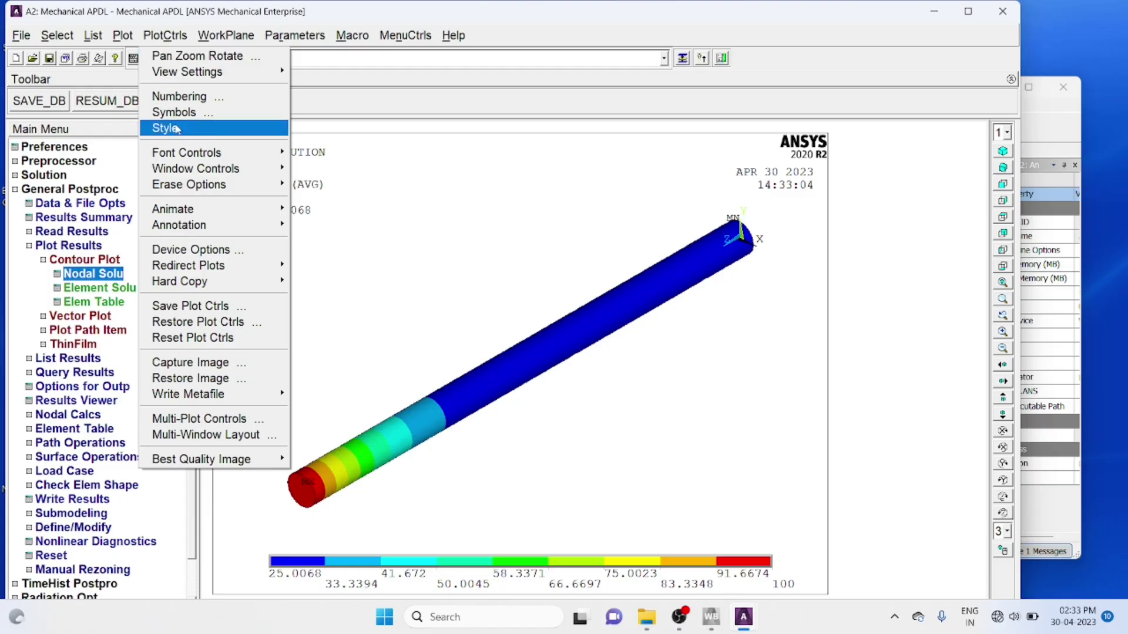
left_click(198, 370)
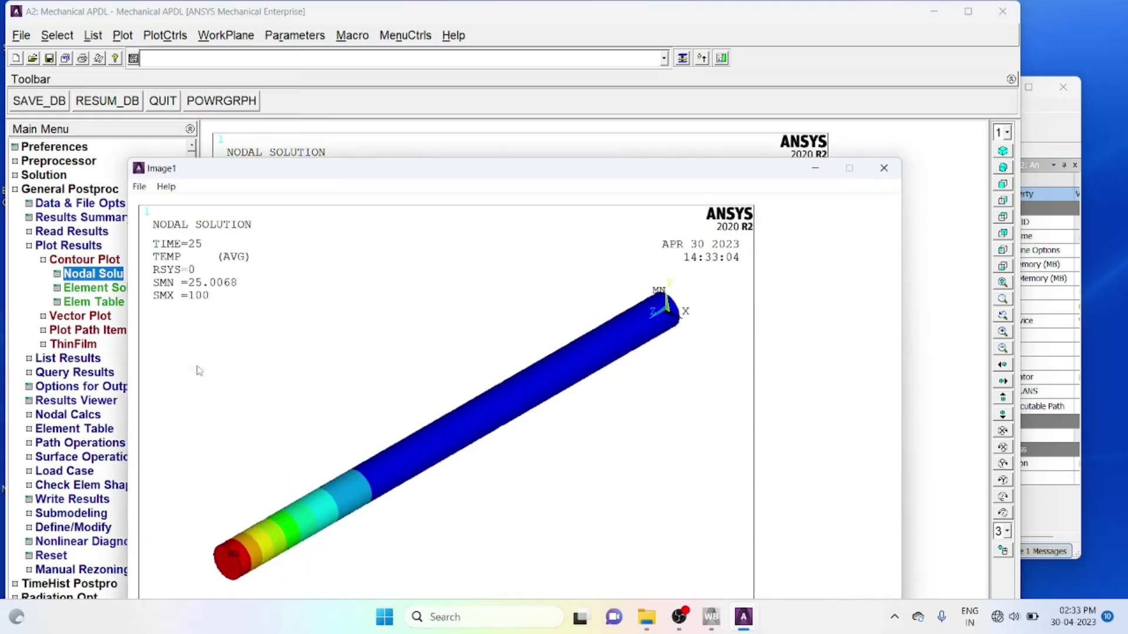
left_click(885, 170)
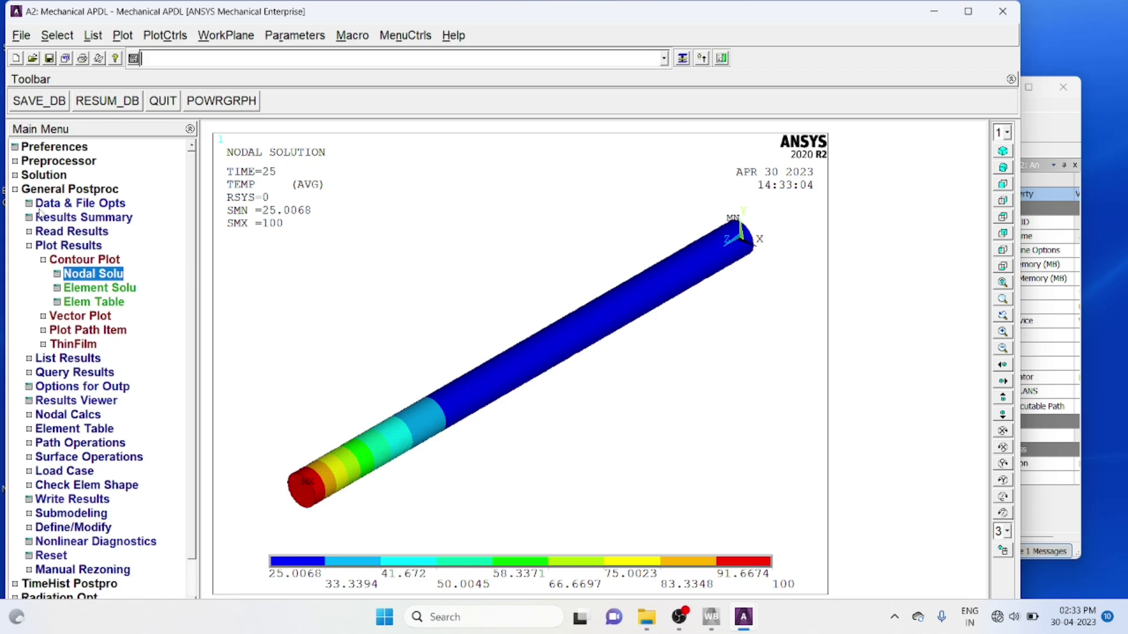
- In the Time History postprocessor, add a TEMP_2 variable for Nodal Temperature
left_click(32, 249)
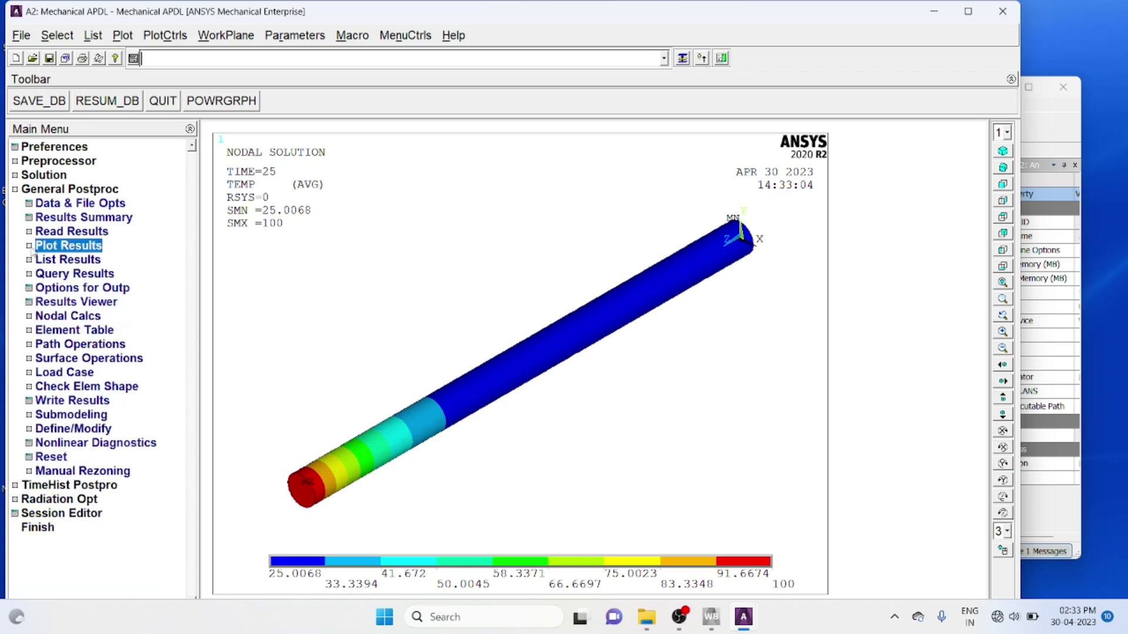
left_click(14, 191)
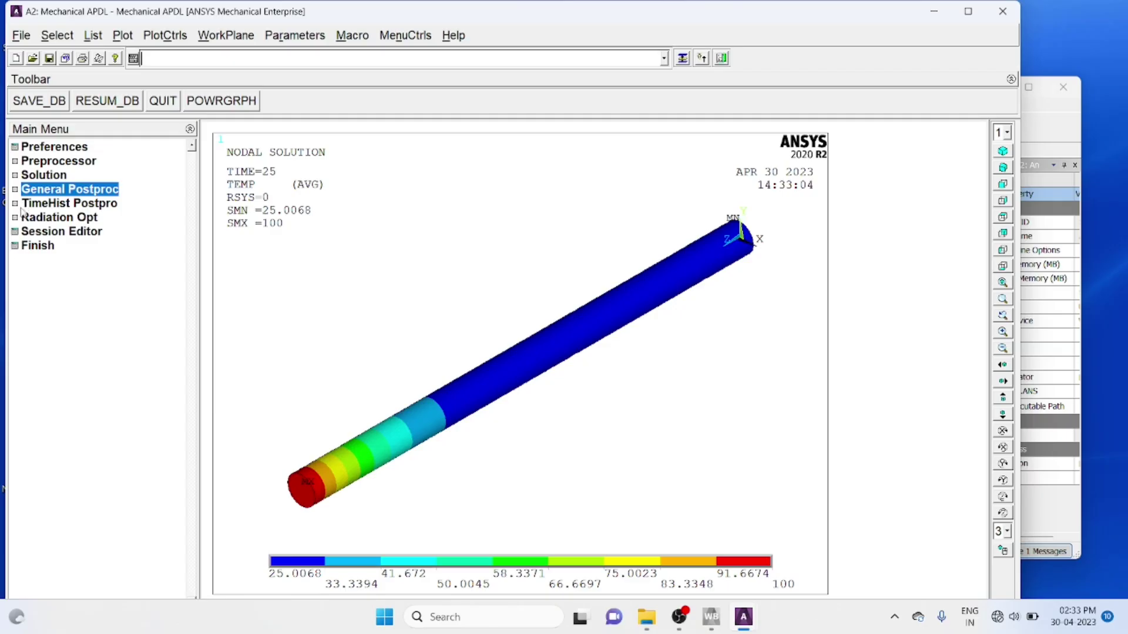
left_click(15, 204)
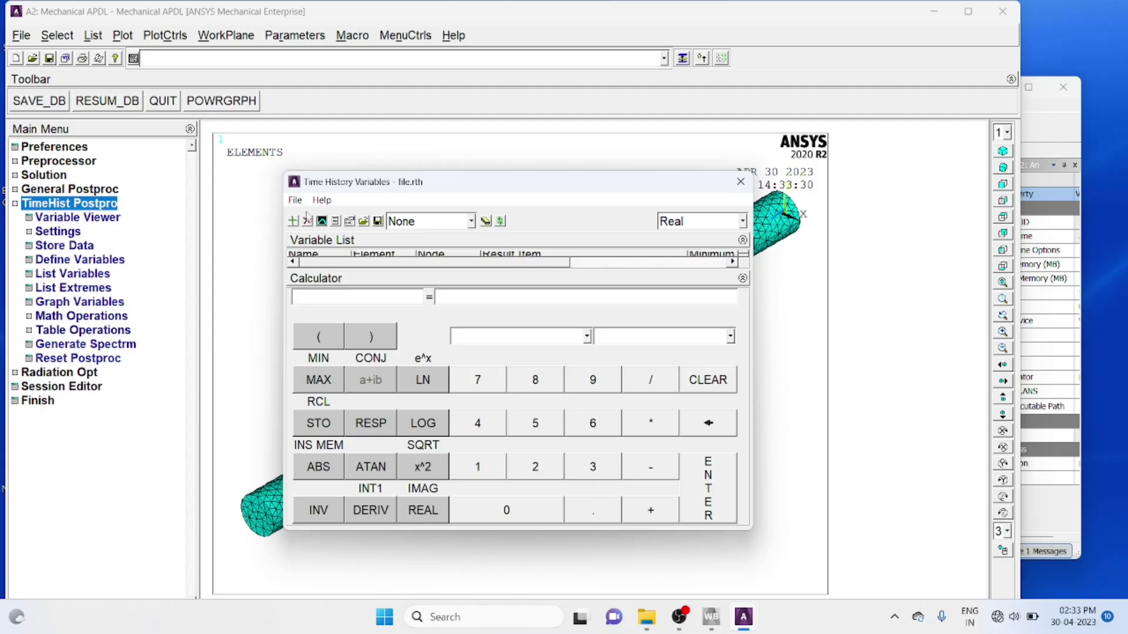
left_click(297, 222)
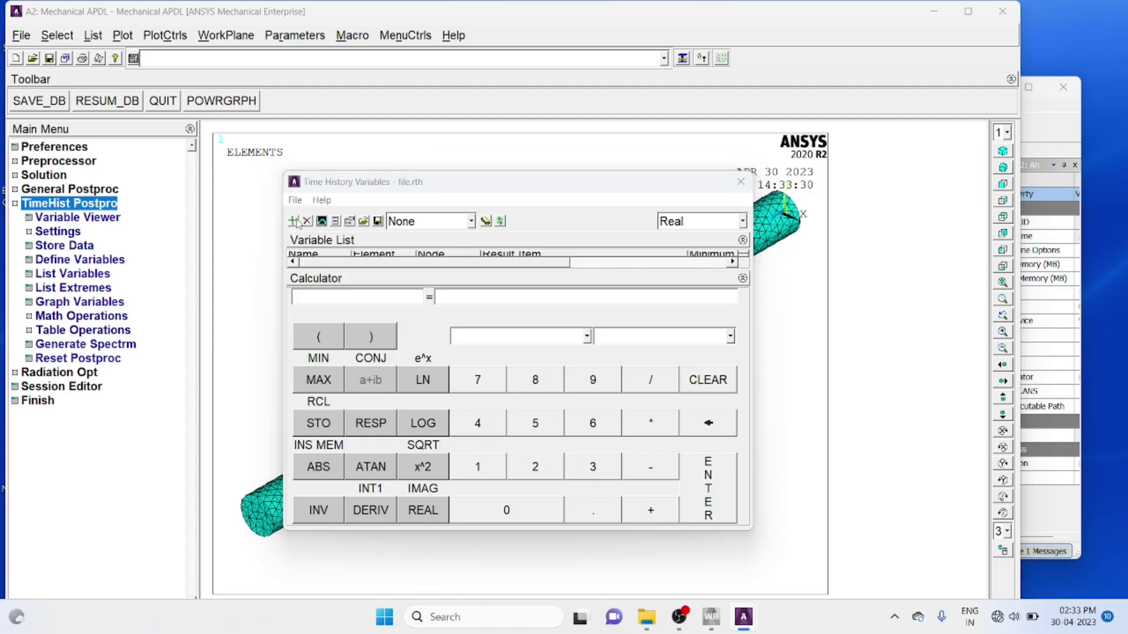
double_click(431, 302)
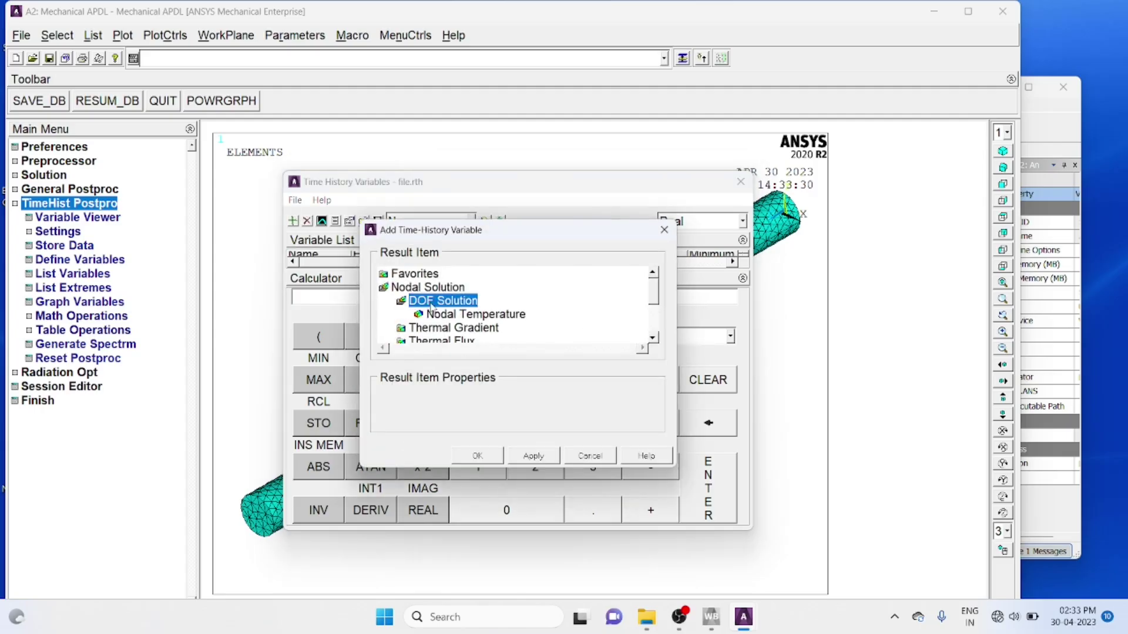
left_click(457, 314)
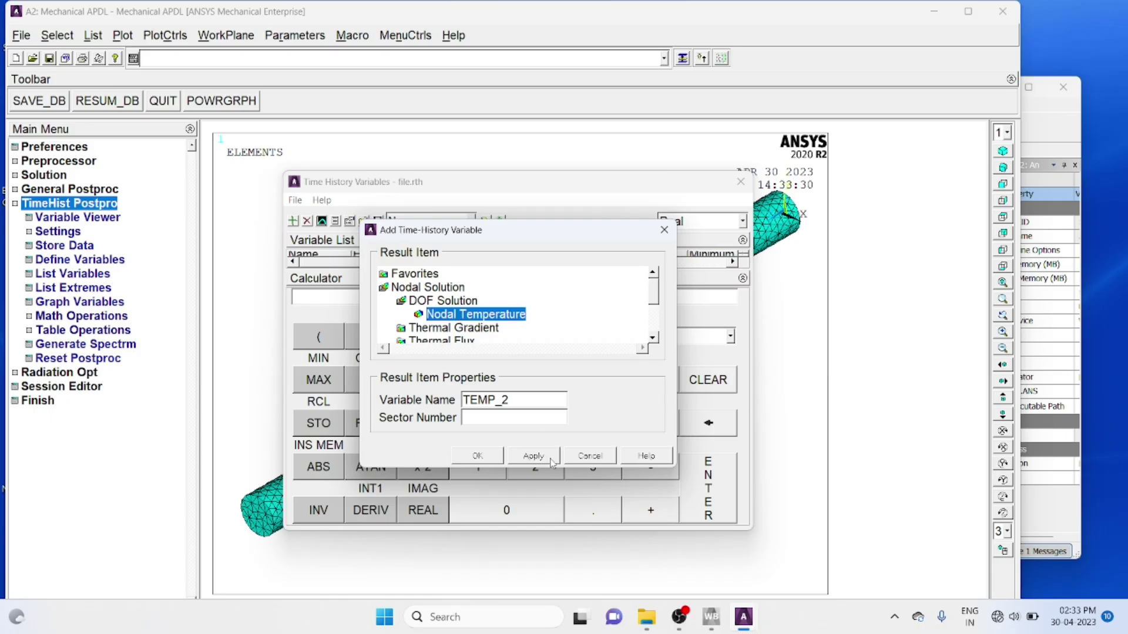
left_click(481, 461)
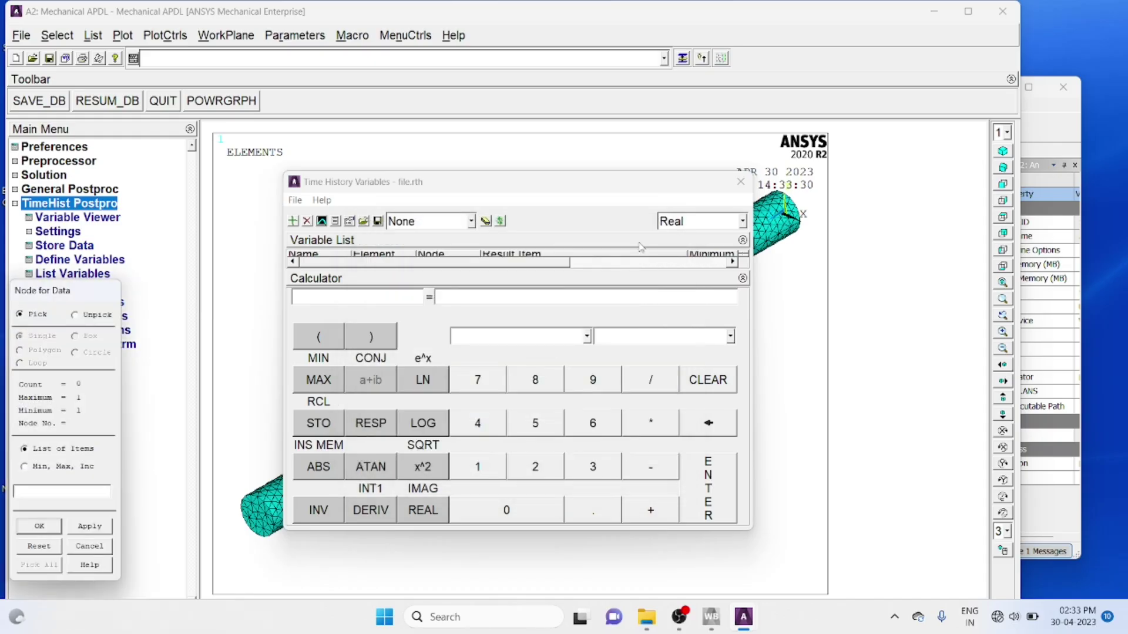
- Pick a node on the fin for TEMP_2 and confirm the selection
left_click_drag(564, 187, 891, 313)
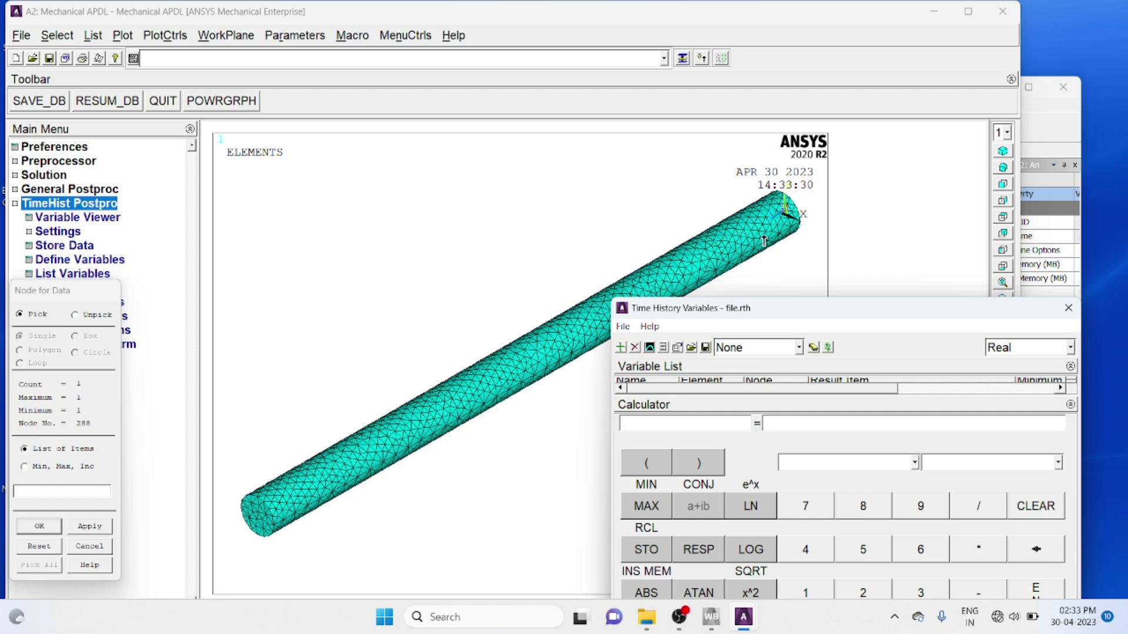
left_click(780, 217)
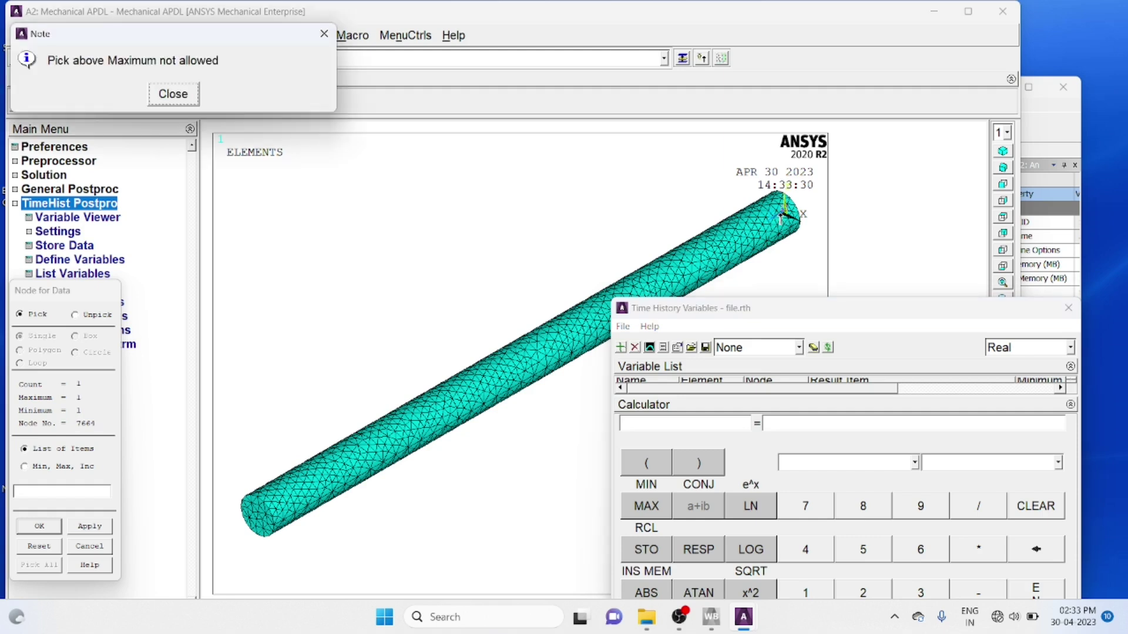
left_click(166, 96)
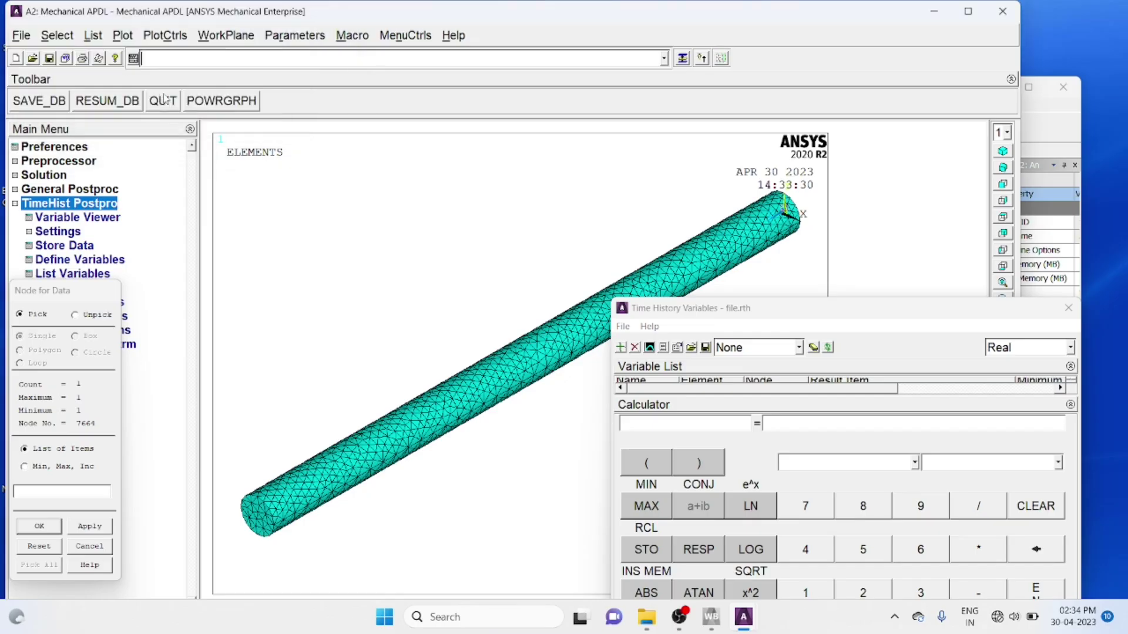
left_click(38, 528)
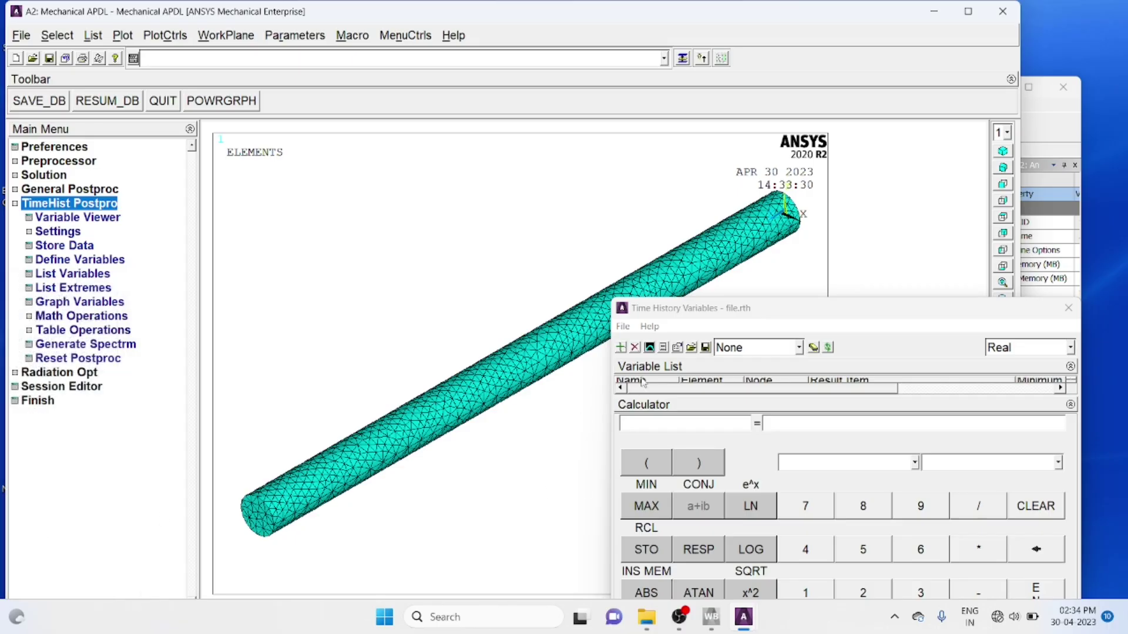
- Graph TEMP_2 against time, move the variables window aside, and capture the graph as an image
left_click(650, 348)
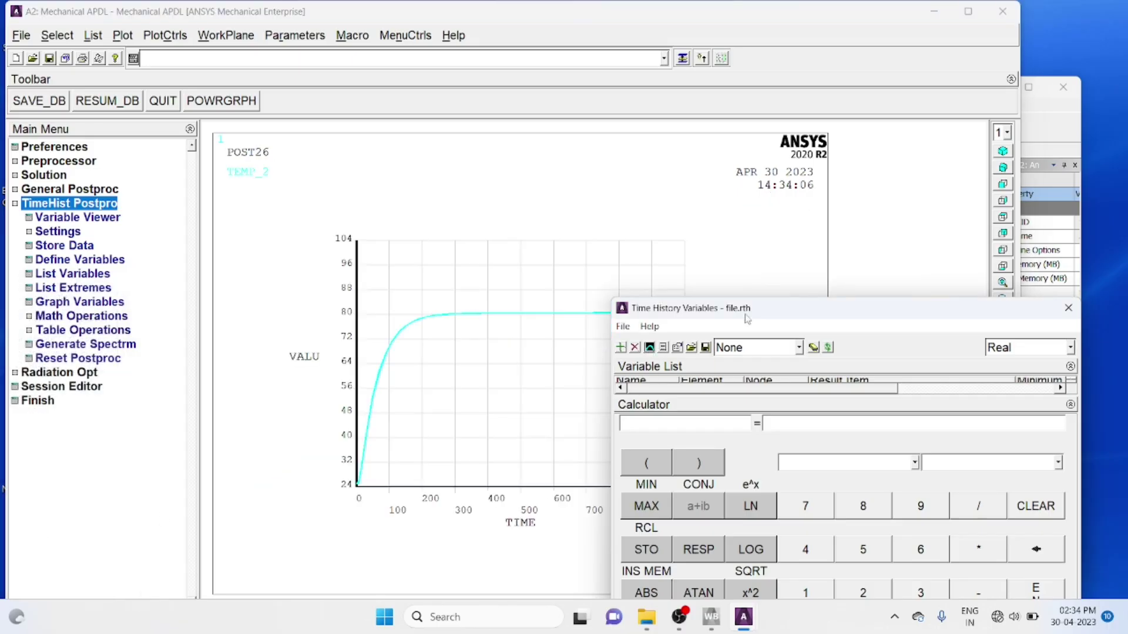
left_click_drag(793, 310, 1020, 251)
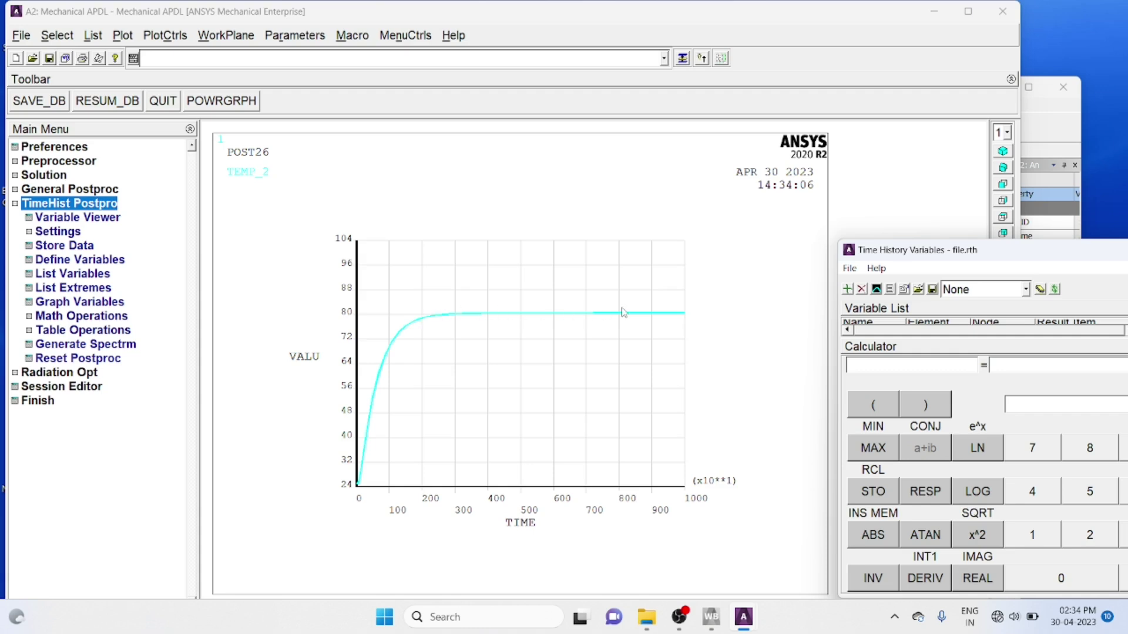
left_click(178, 35)
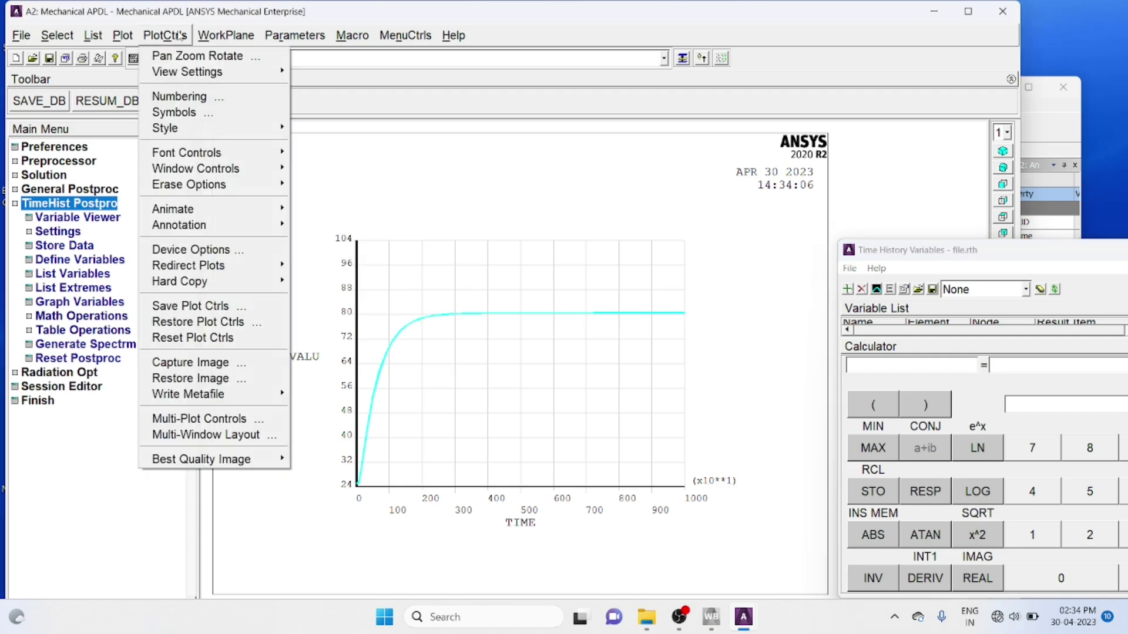
left_click(223, 364)
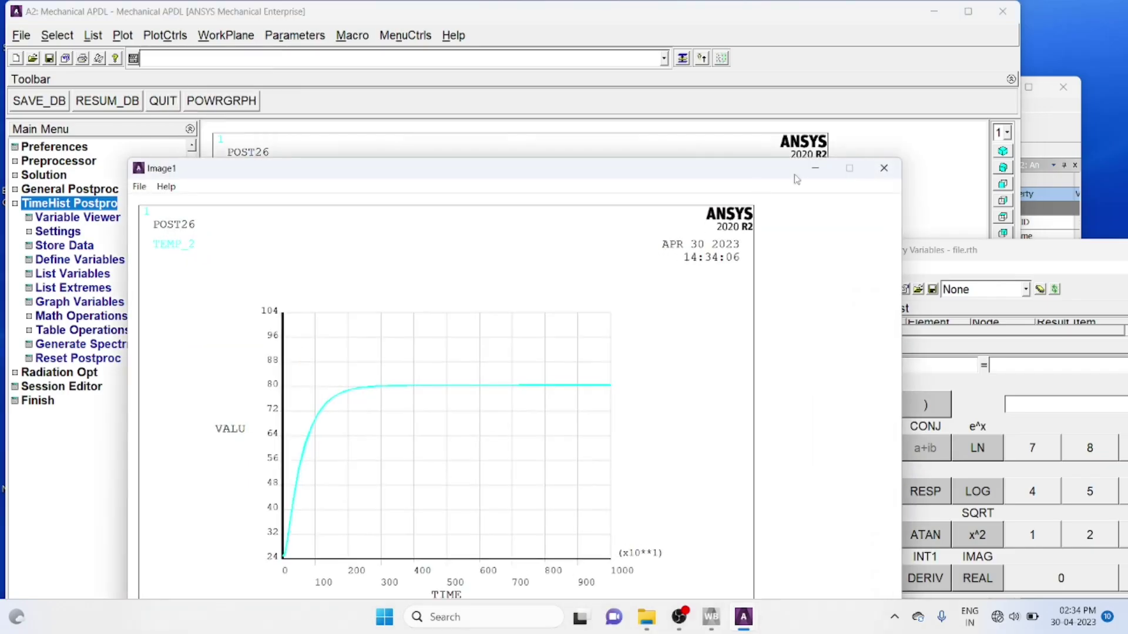
left_click(883, 168)
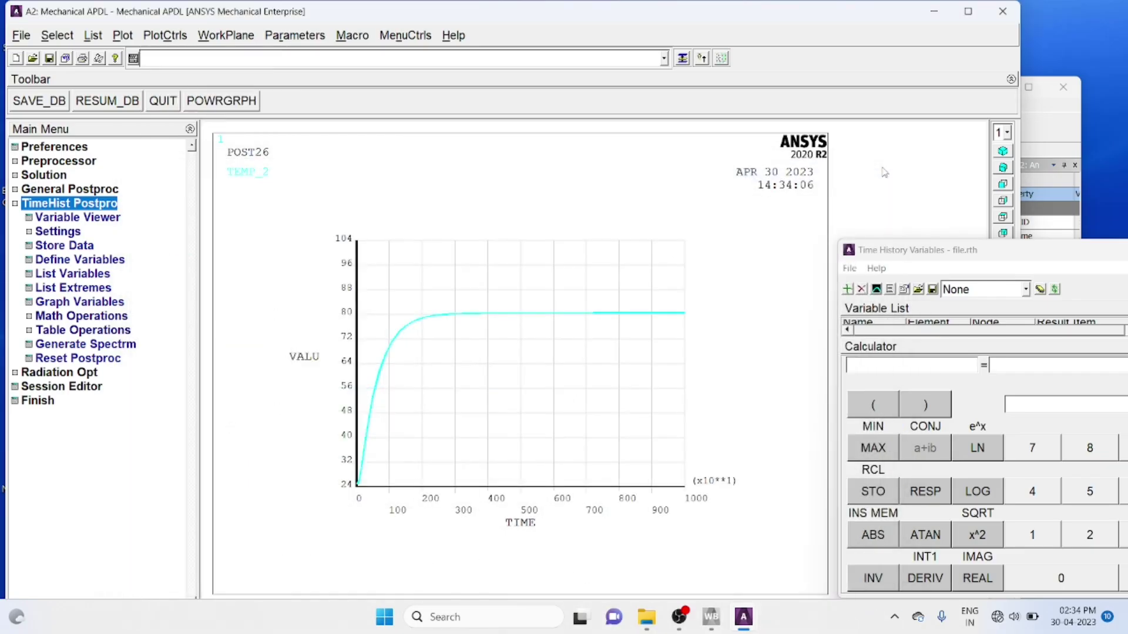